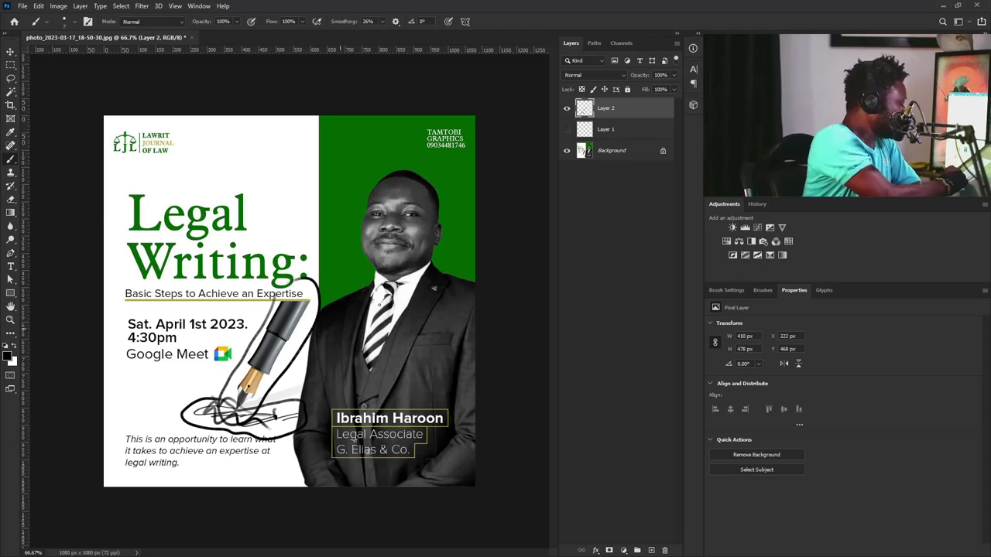
- Delete the scribble layer (Layer 2) and fill Layer 1 with the white background colour
{"action": "left_click", "coordinate": [566, 108]}
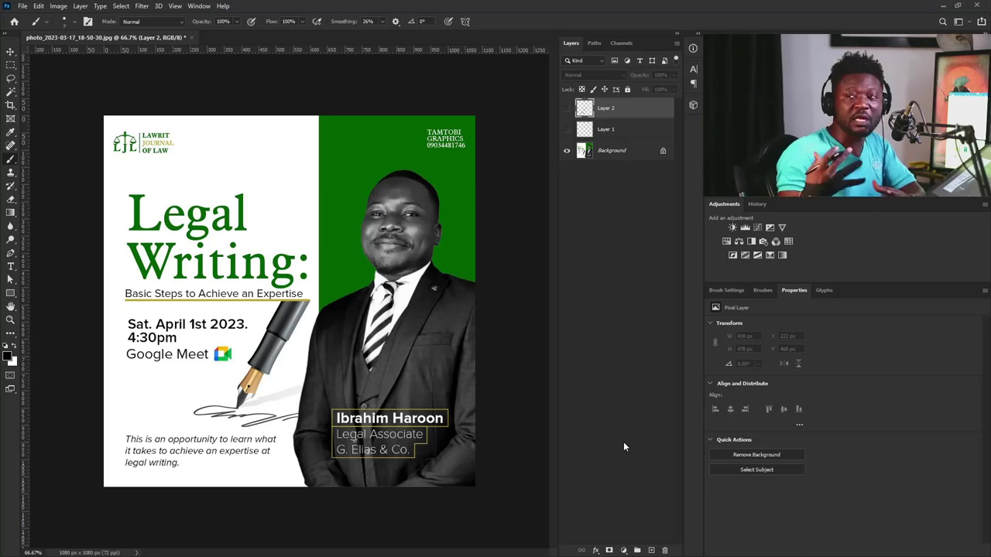
{"action": "key", "text": "Delete"}
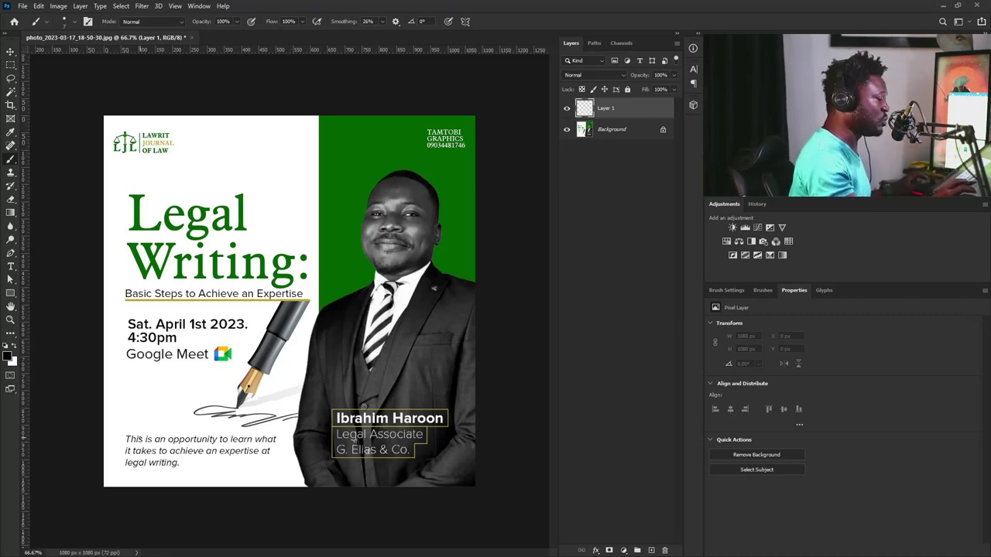
{"action": "key", "text": "ctrl+BackSpace"}
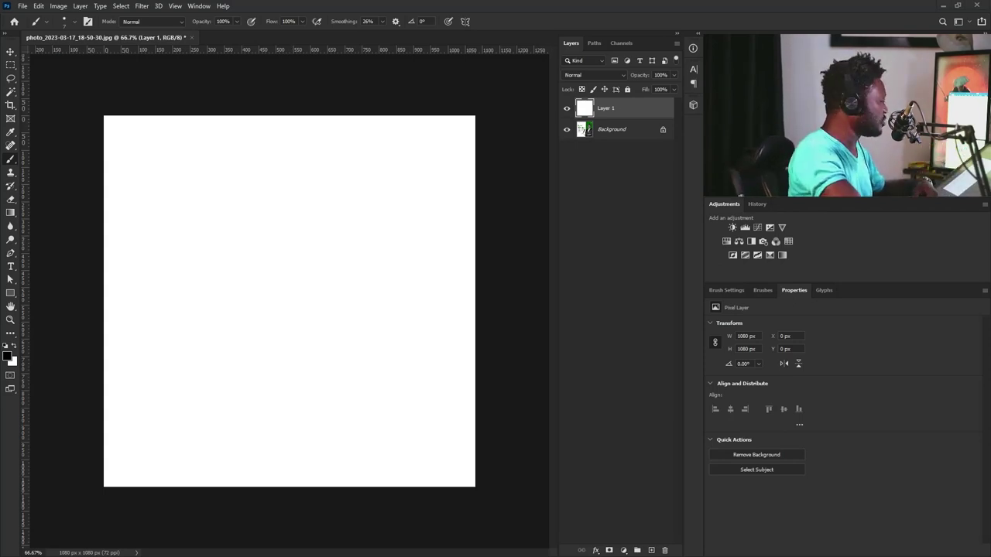
- Place the fountain-pen stock image 13522 onto the canvas as an embedded smart object
{"action": "left_click_drag", "start_coordinate": [446, 277], "coordinate": [446, 278]}
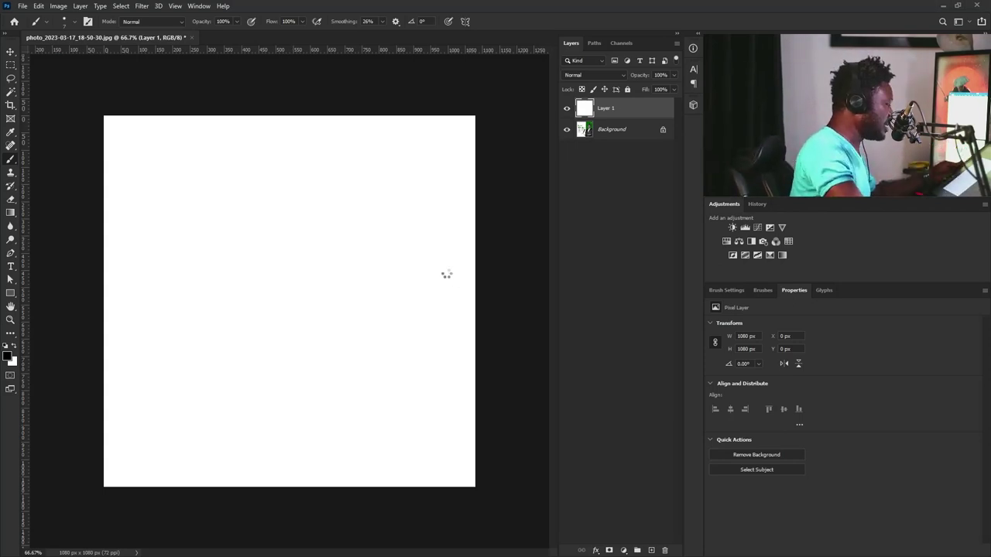
{"action": "key", "text": "Return"}
{"action": "key", "text": "b"}
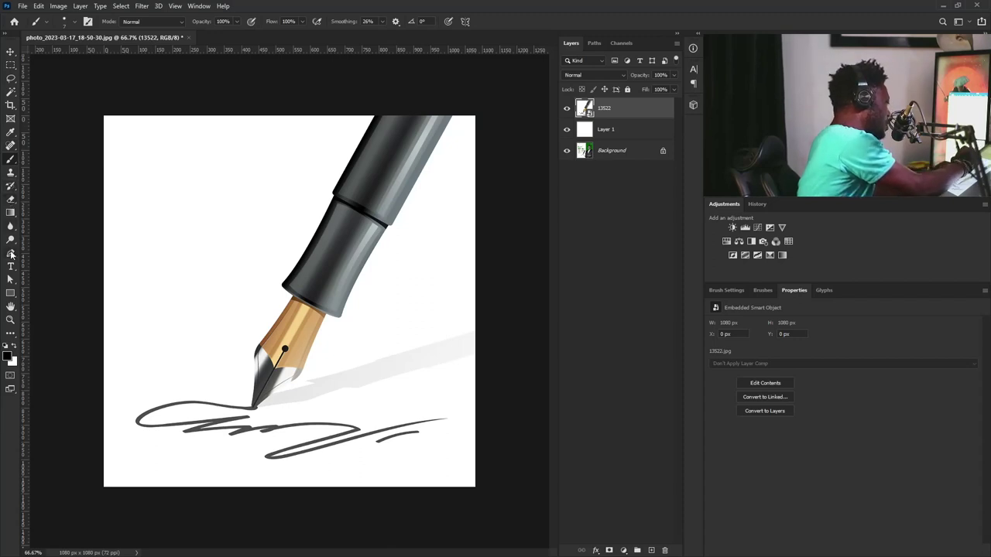
{"action": "left_click", "coordinate": [11, 254]}
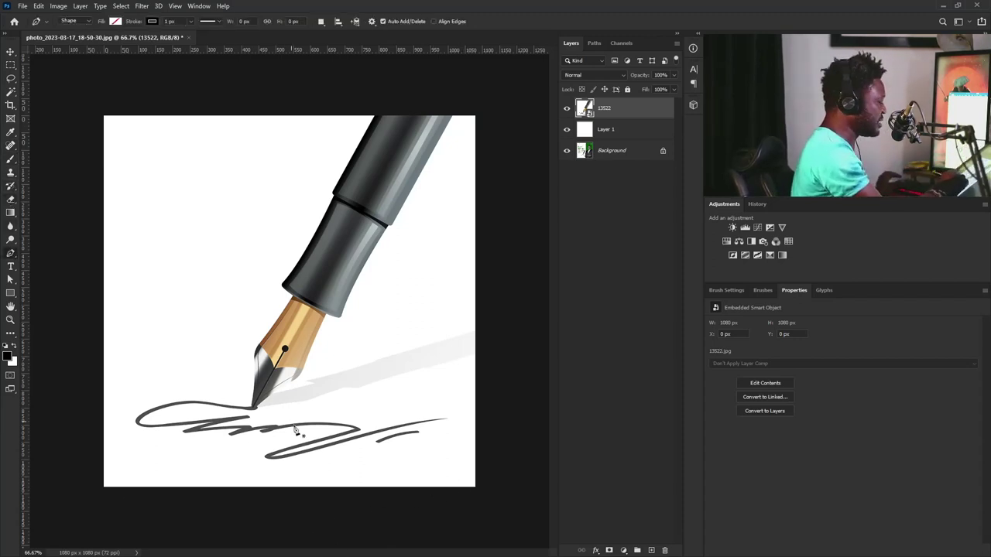
- Trace the nib's outline with curved Pen anchors down to the tip and back up
{"action": "scroll", "coordinate": [305, 318], "scroll_direction": "up", "scroll_amount": 5}
{"action": "left_click", "coordinate": [469, 205]}
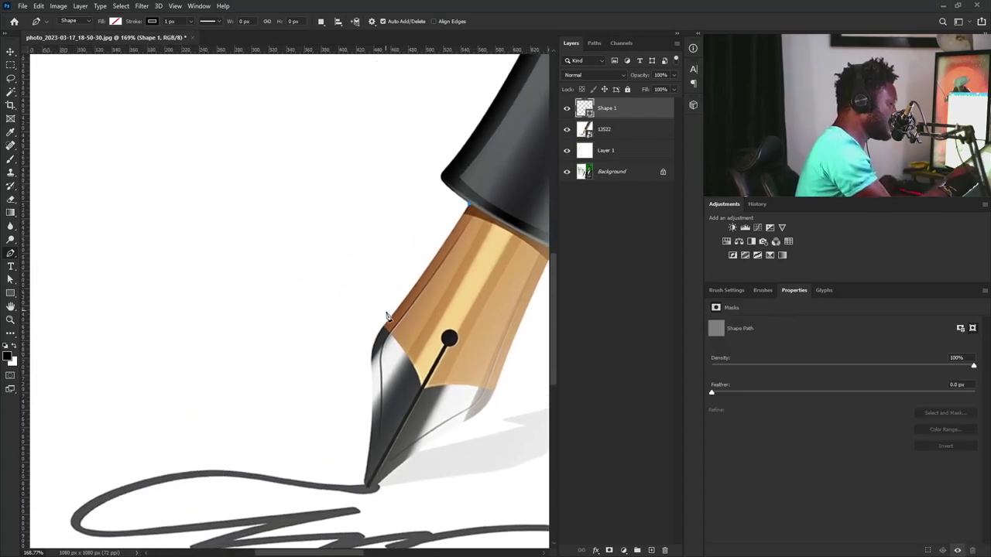
{"action": "left_click_drag", "start_coordinate": [390, 321], "coordinate": [372, 341]}
{"action": "left_click", "coordinate": [372, 361]}
{"action": "left_click_drag", "start_coordinate": [368, 460], "coordinate": [370, 490]}
{"action": "left_click_drag", "start_coordinate": [459, 424], "coordinate": [468, 418]}
{"action": "left_click_drag", "start_coordinate": [500, 376], "coordinate": [513, 336]}
{"action": "left_click_drag", "start_coordinate": [551, 253], "coordinate": [551, 248]}
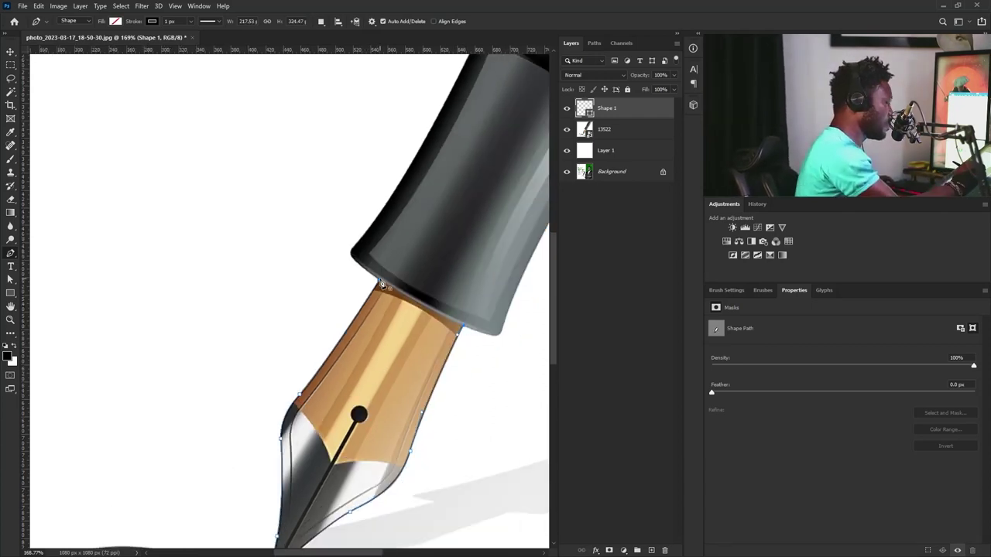
- Close the path around the barrel and load it as a selection
{"action": "key", "text": "ctrl+minus"}
{"action": "key", "text": "ctrl+minus"}
{"action": "left_click", "coordinate": [337, 106]}
{"action": "left_click_drag", "start_coordinate": [294, 258], "coordinate": [277, 288]}
{"action": "scroll", "coordinate": [277, 298], "scroll_direction": "up", "scroll_amount": 3}
{"action": "scroll", "coordinate": [390, 387], "scroll_direction": "down", "scroll_amount": 3}
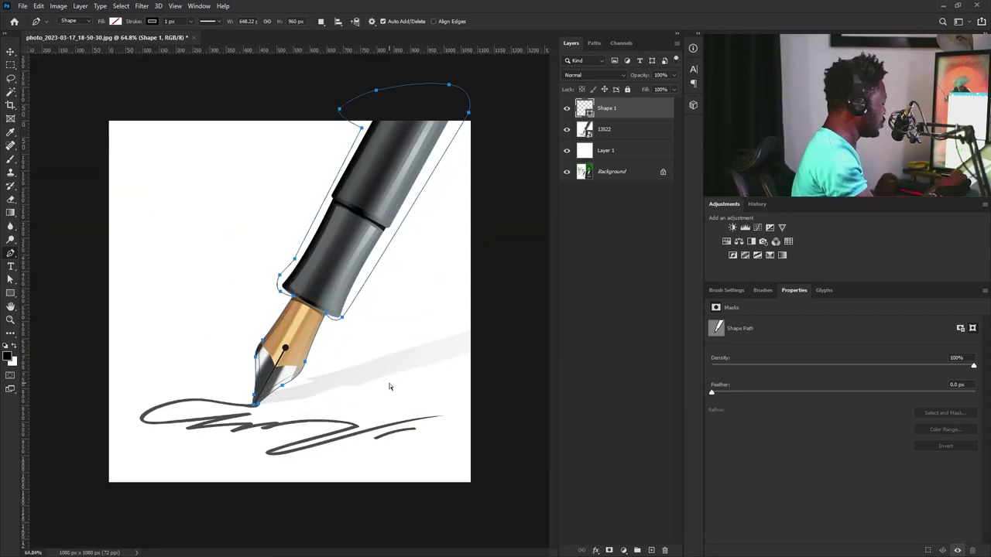
{"action": "key", "text": "ctrl+Return"}
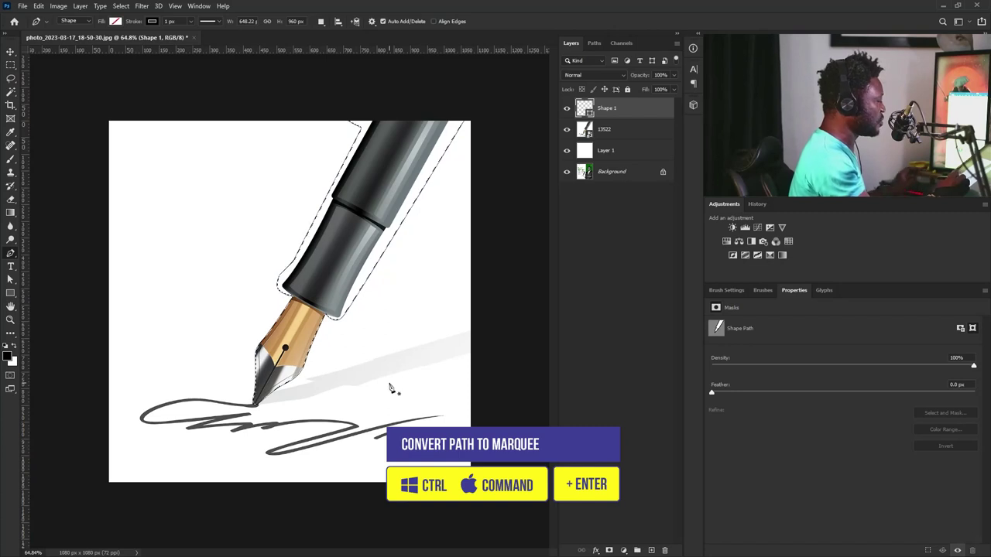
- Hide Shape 1 and lasso the pen's cast shadow on layer 13522 into the selection
{"action": "left_click", "coordinate": [567, 108]}
{"action": "left_click", "coordinate": [603, 130]}
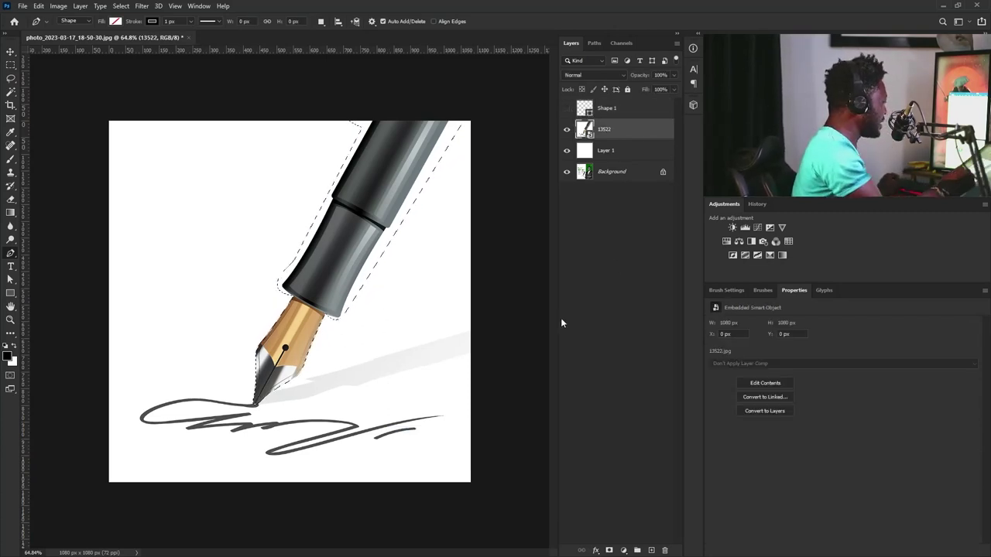
{"action": "left_click", "coordinate": [11, 80]}
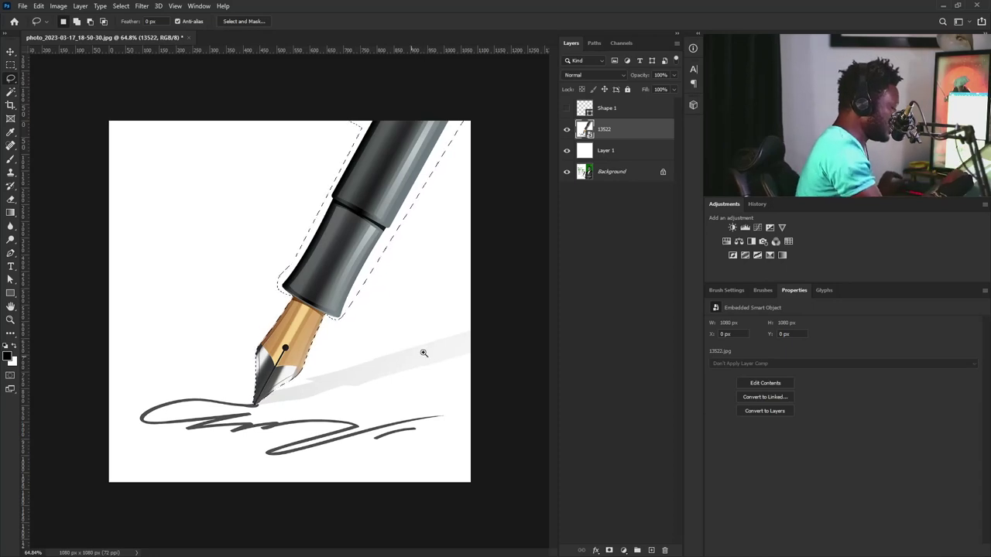
{"action": "scroll", "coordinate": [315, 376], "scroll_direction": "up", "scroll_amount": 3}
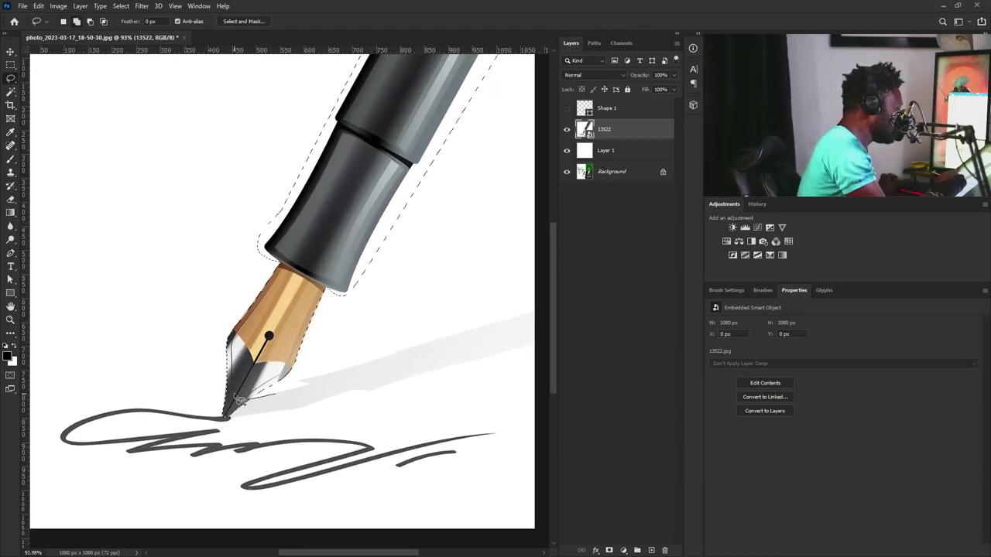
{"action": "left_click_drag", "start_coordinate": [302, 380], "coordinate": [534, 292]}
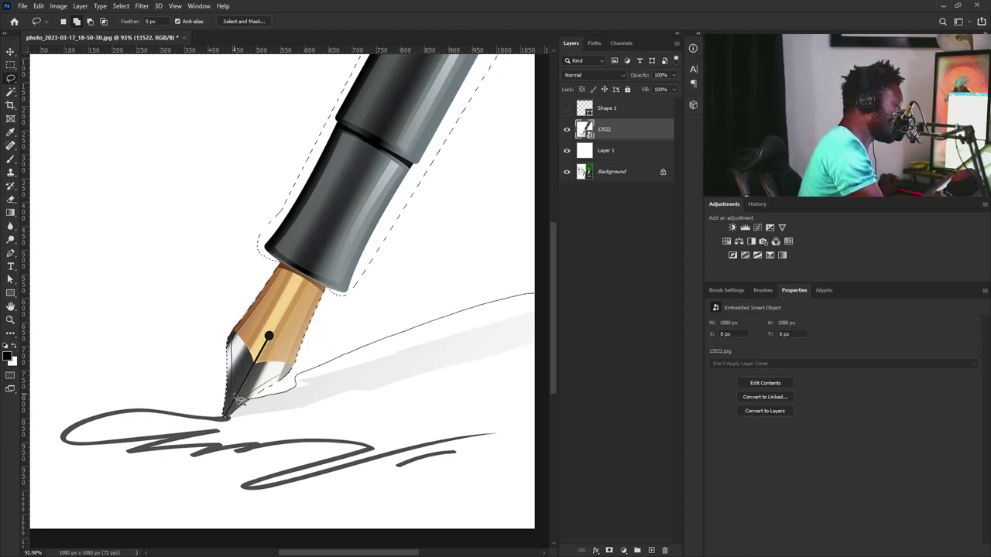
{"action": "left_click_drag", "start_coordinate": [535, 349], "coordinate": [370, 396]}
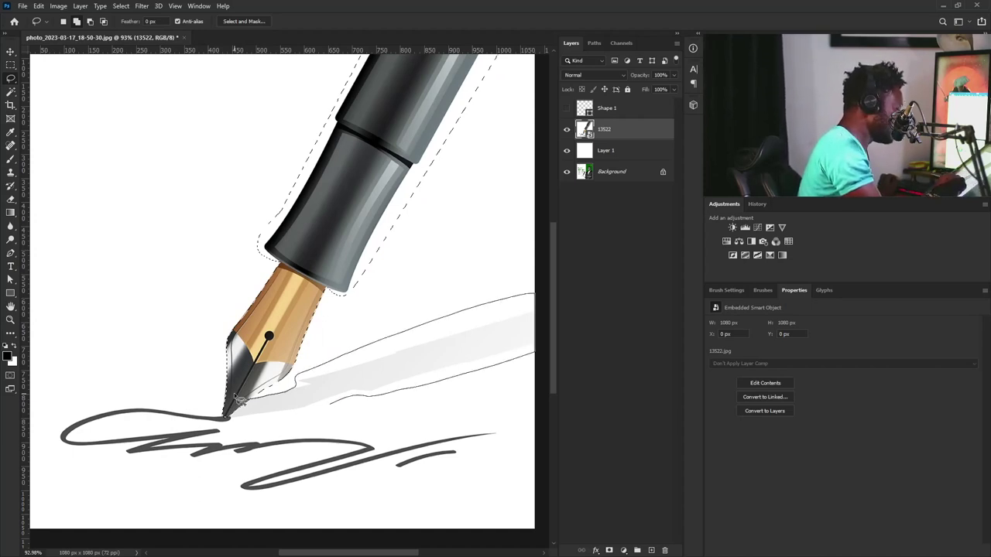
{"action": "left_click_drag", "start_coordinate": [240, 401], "coordinate": [229, 417]}
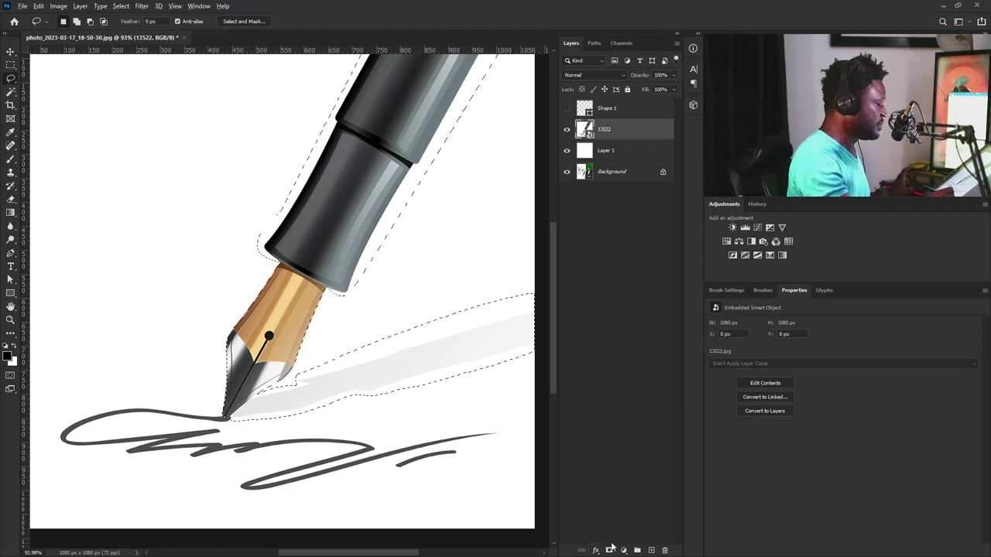
- Add a layer mask to 13522 from the selection and invert it so the pen and shadow show
{"action": "left_click", "coordinate": [609, 551], "text": "alt"}
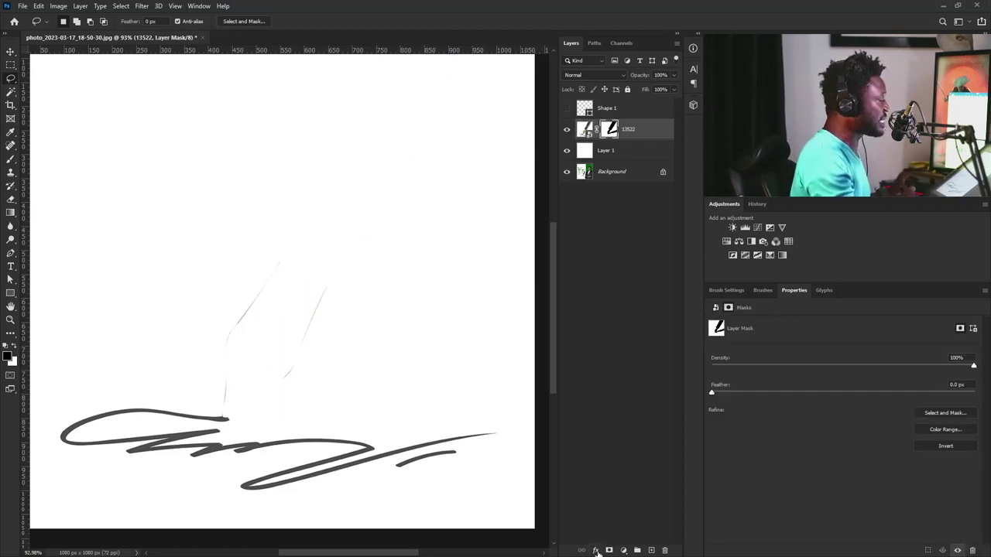
{"action": "left_click", "coordinate": [567, 151]}
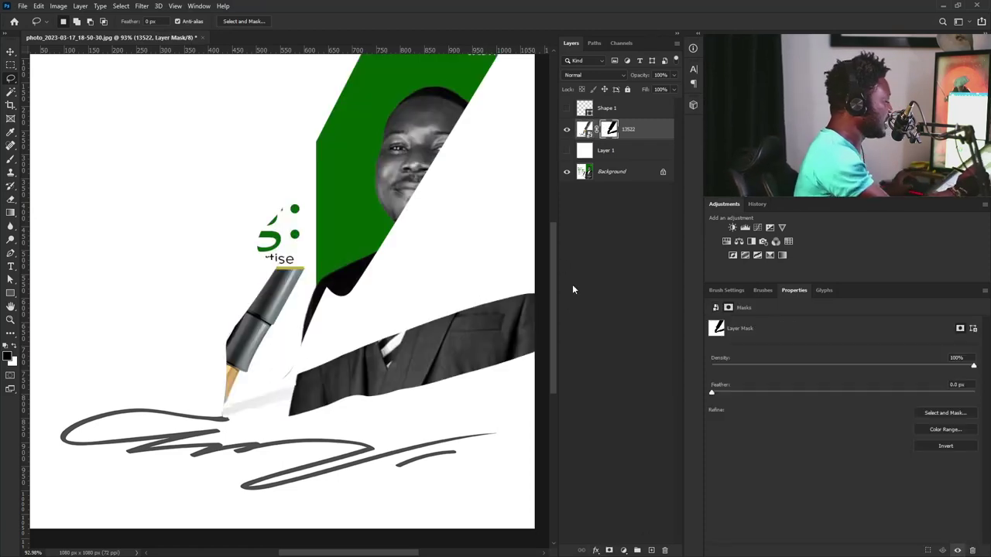
{"action": "left_click", "coordinate": [568, 151]}
{"action": "right_click", "coordinate": [607, 116]}
{"action": "key", "text": "Escape"}
{"action": "left_click", "coordinate": [611, 130]}
{"action": "key", "text": "ctrl+i"}
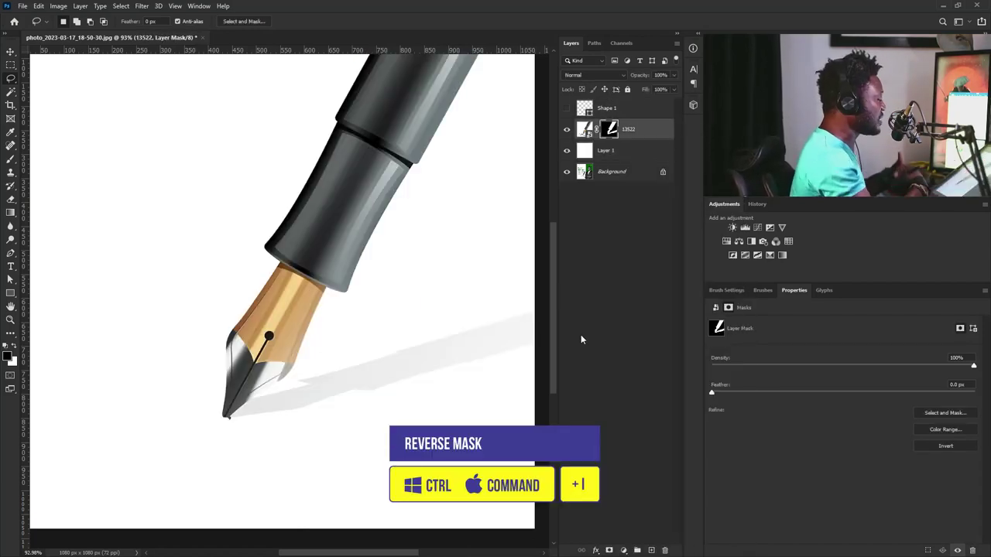
- Mask out the stray signature ink blob at the nib tip, then reselect the pen image thumbnail
{"action": "scroll", "coordinate": [217, 422], "scroll_direction": "up", "scroll_amount": 6}
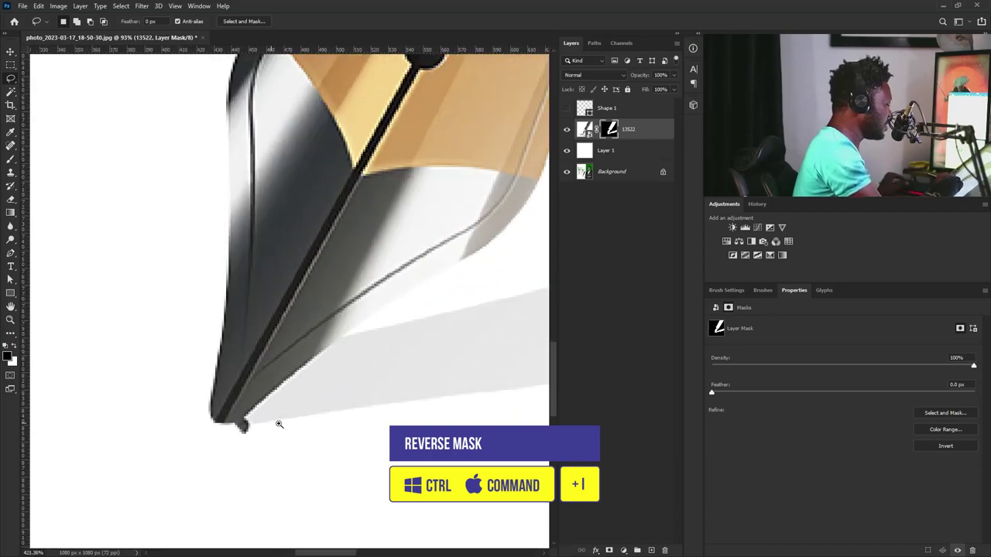
{"action": "left_click_drag", "start_coordinate": [314, 424], "coordinate": [377, 408]}
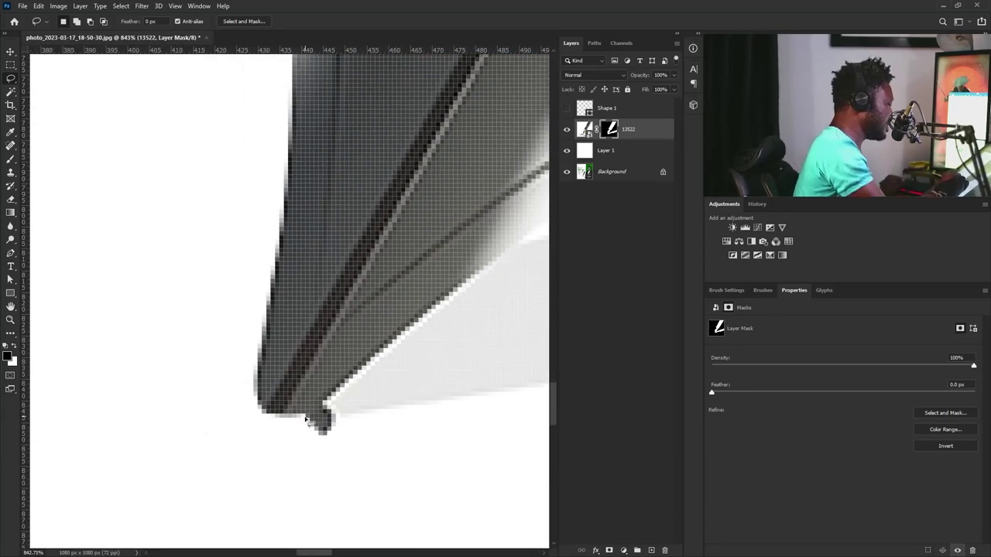
{"action": "left_click_drag", "start_coordinate": [301, 421], "coordinate": [304, 424]}
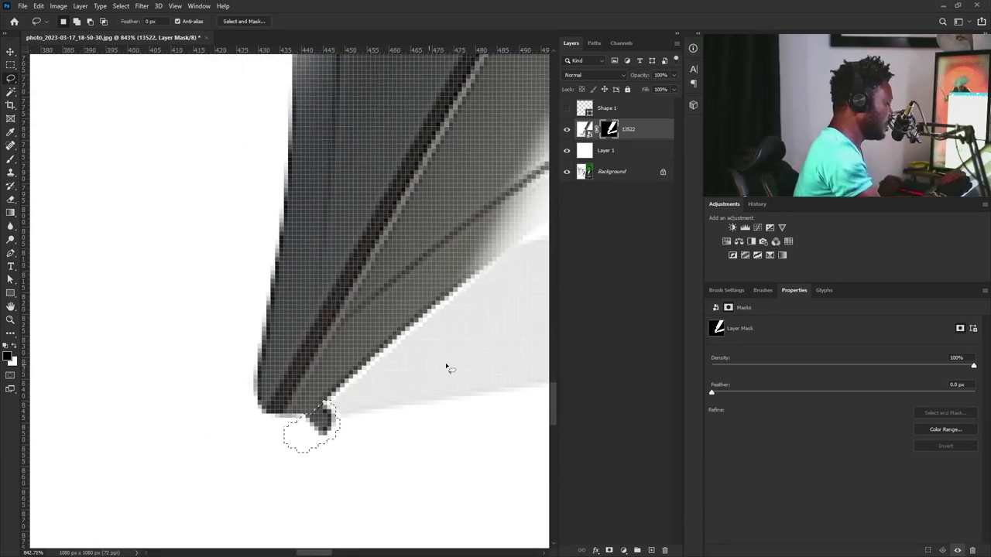
{"action": "scroll", "coordinate": [457, 309], "scroll_direction": "down", "scroll_amount": 3}
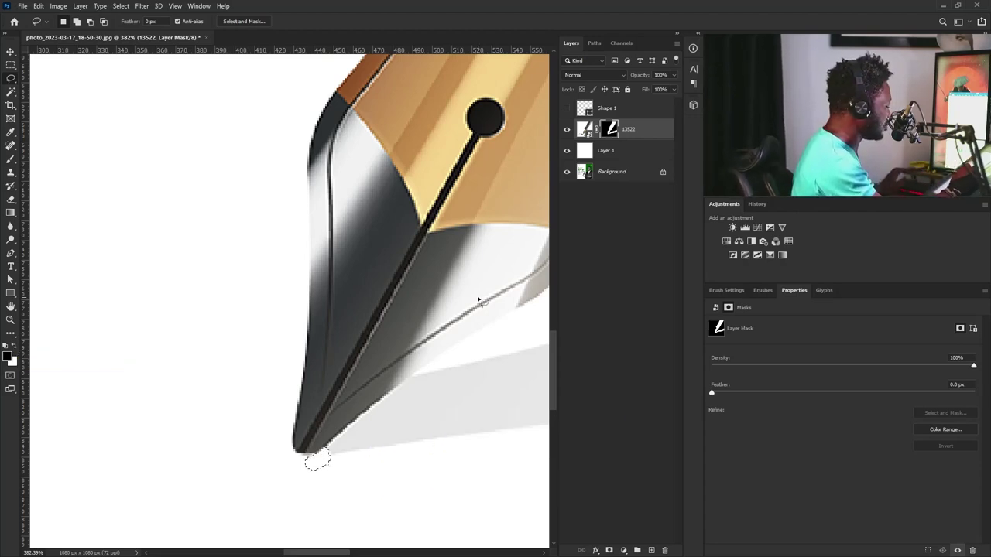
{"action": "key", "text": "ctrl+0"}
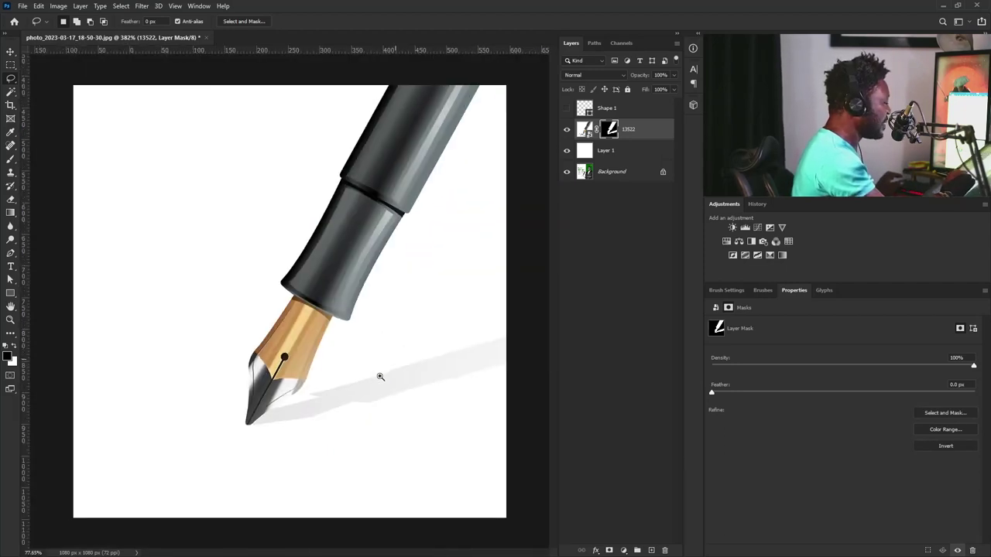
{"action": "left_click", "coordinate": [292, 406]}
{"action": "scroll", "coordinate": [292, 406], "scroll_direction": "up", "scroll_amount": 1}
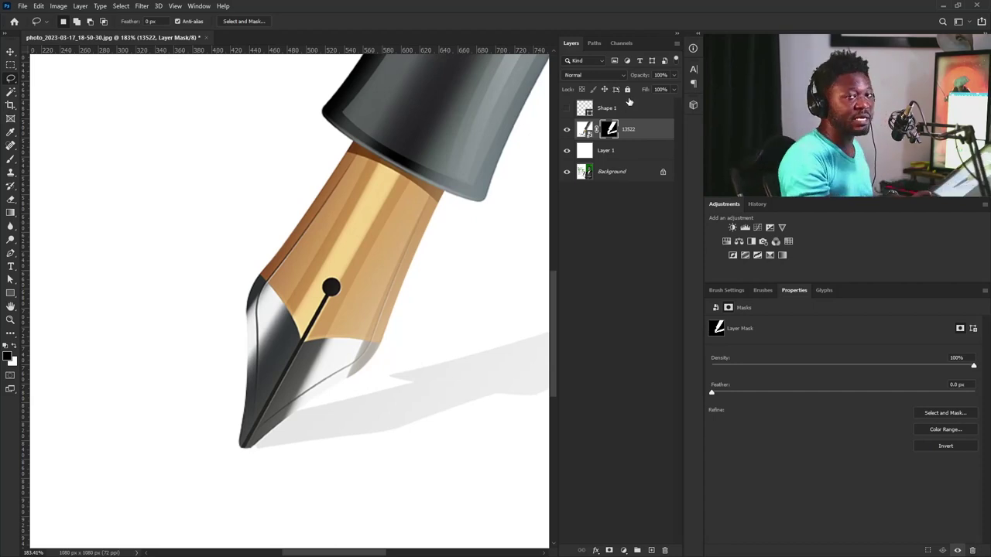
{"action": "scroll", "coordinate": [361, 361], "scroll_direction": "down", "scroll_amount": 9}
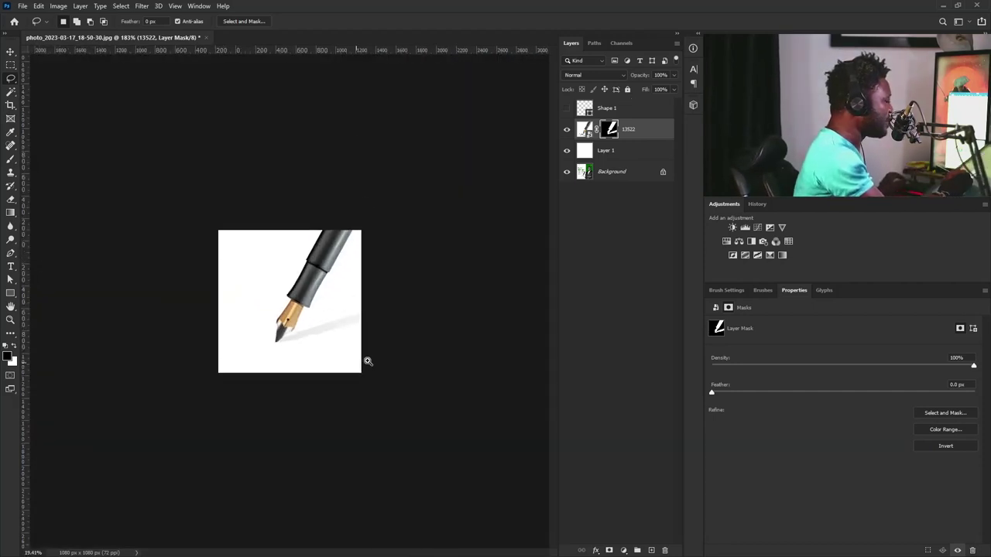
{"action": "scroll", "coordinate": [374, 360], "scroll_direction": "up", "scroll_amount": 1}
{"action": "left_click", "coordinate": [642, 131]}
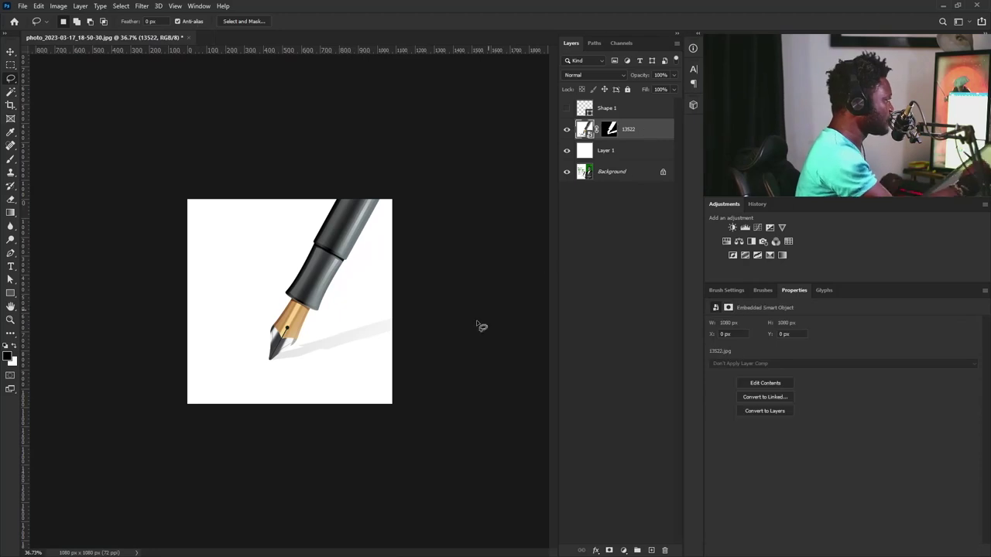
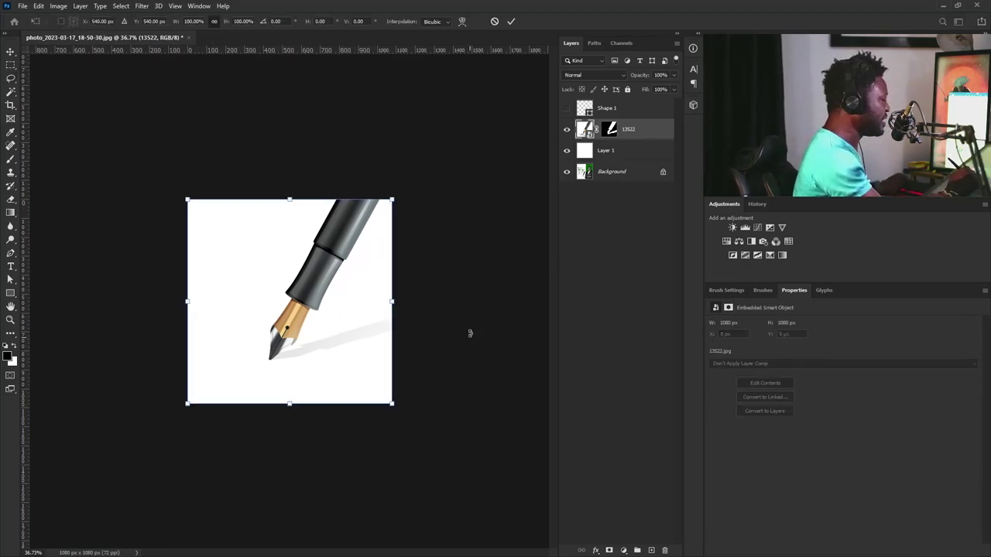
- Rotate the pen about 137°, scale it to about 60% in the bottom-right corner, and commit
{"action": "left_click_drag", "start_coordinate": [395, 153], "coordinate": [422, 433]}
{"action": "left_click_drag", "start_coordinate": [405, 233], "coordinate": [450, 292]}
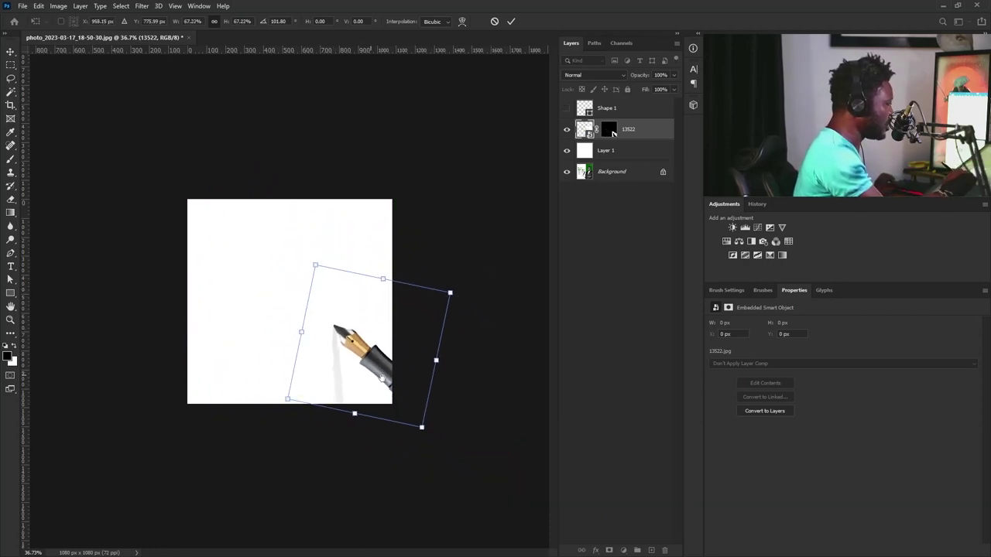
{"action": "left_click_drag", "start_coordinate": [379, 369], "coordinate": [395, 376]}
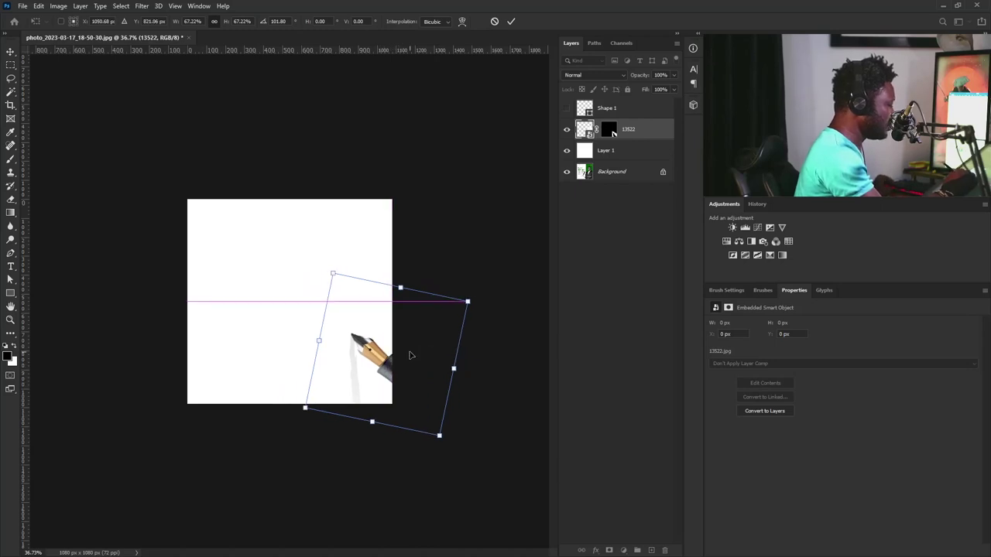
{"action": "left_click_drag", "start_coordinate": [471, 301], "coordinate": [452, 312]}
{"action": "left_click_drag", "start_coordinate": [374, 378], "coordinate": [399, 383]}
{"action": "scroll", "coordinate": [398, 382], "scroll_direction": "up", "scroll_amount": 3}
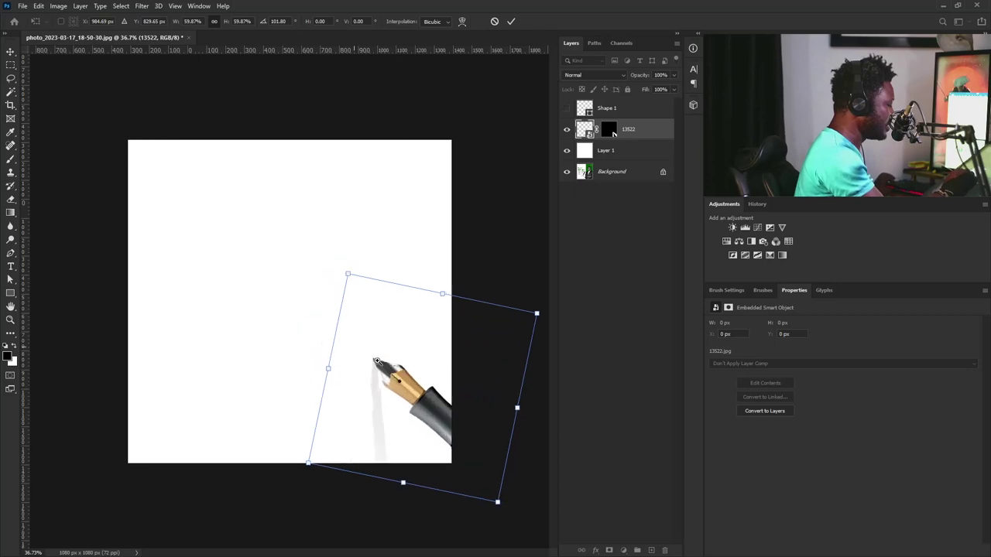
{"action": "left_click_drag", "start_coordinate": [467, 432], "coordinate": [460, 426]}
{"action": "key", "text": "Return"}
{"action": "key", "text": "l"}
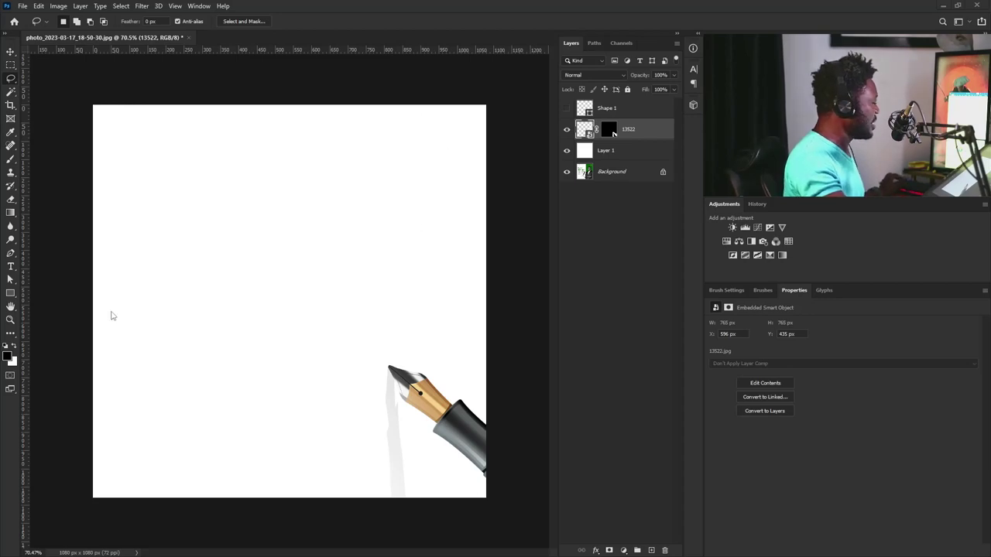
- Create a text layer near the canvas centre containing the pasted text 'Legal Writing'
{"action": "left_click", "coordinate": [11, 266]}
{"action": "left_click", "coordinate": [255, 282]}
{"action": "left_click", "coordinate": [253, 281]}
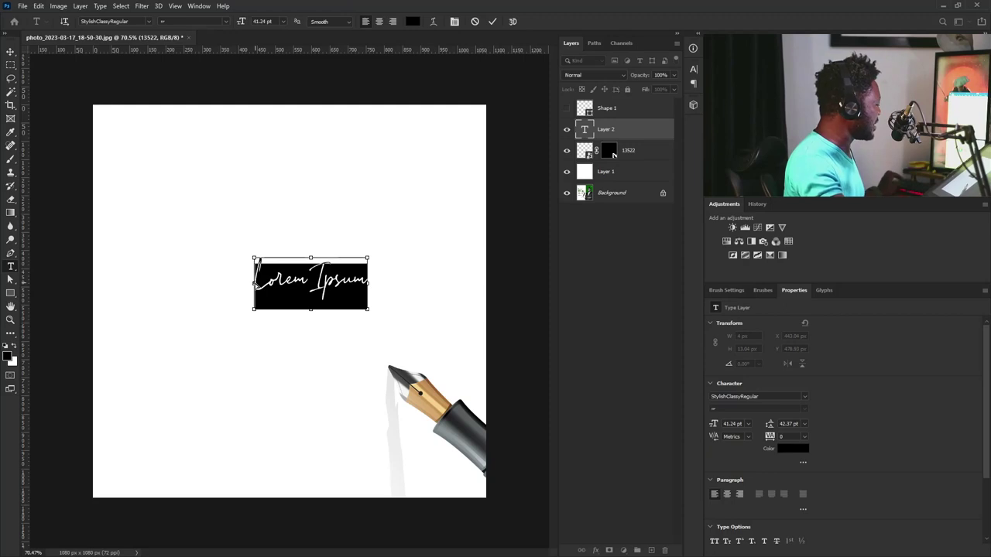
{"action": "key", "text": "ctrl+v"}
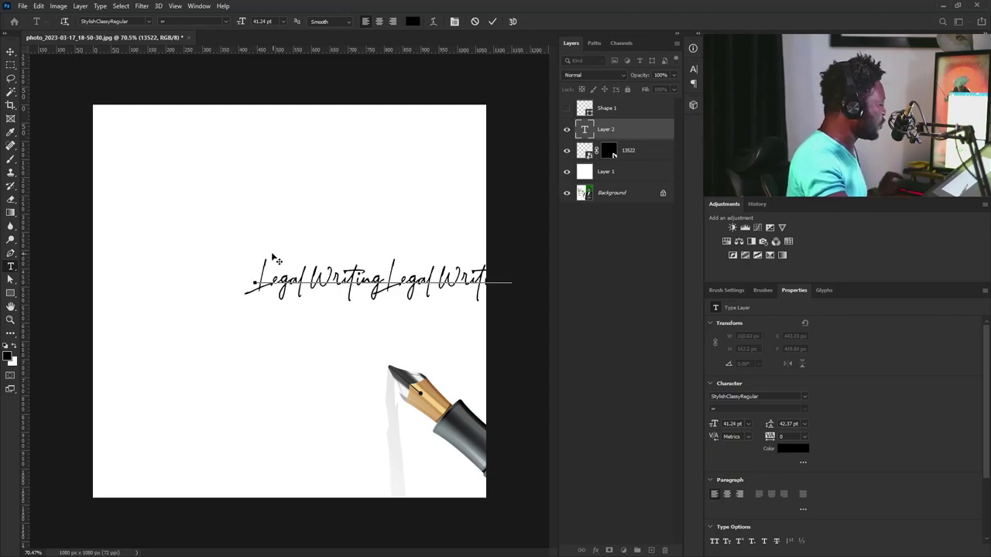
{"action": "key", "text": "ctrl+a"}
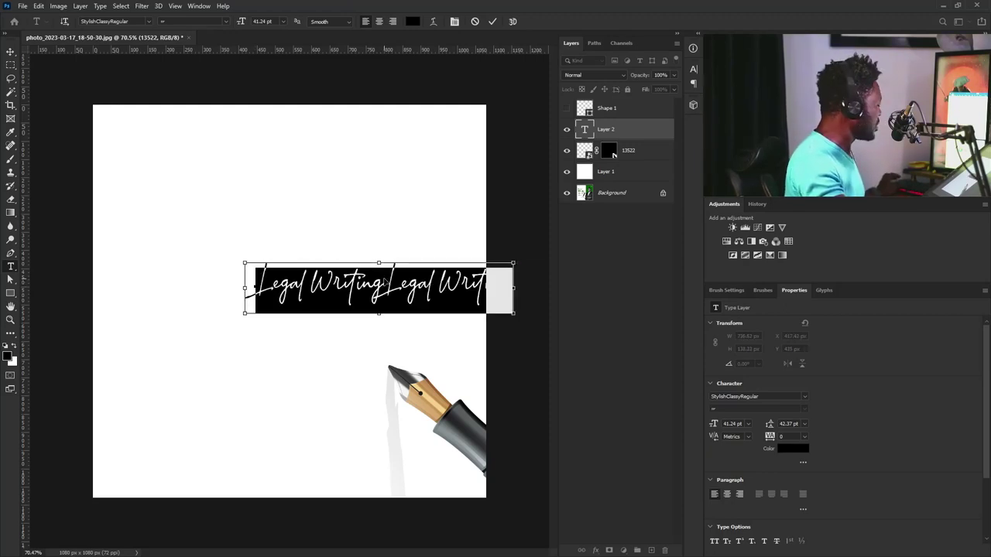
{"action": "type", "text": "Legal Writing"}
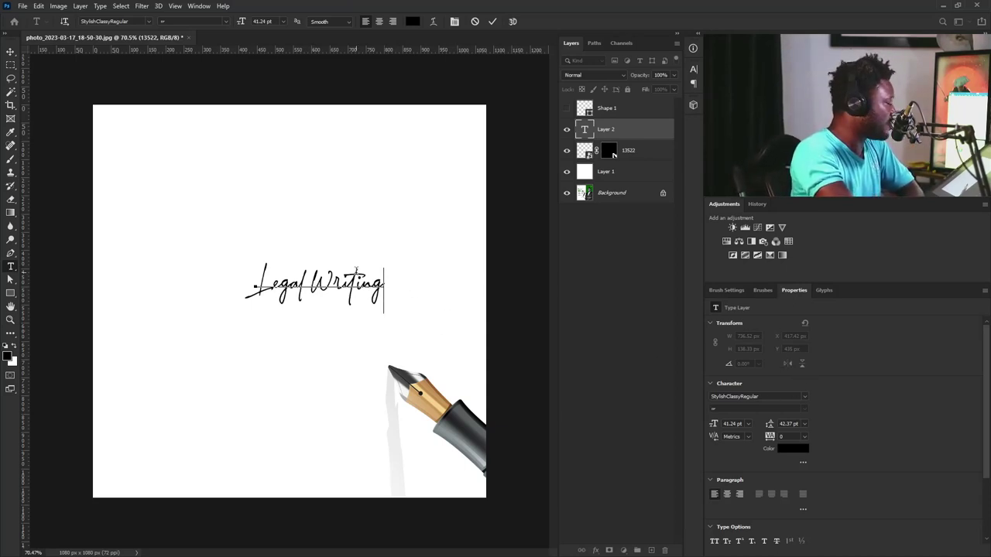
- Delete 'Writing' so the layer reads only 'Legal', and commit the text
{"action": "left_click", "coordinate": [308, 286]}
{"action": "key", "text": "Right"}
{"action": "key", "text": "shift+Right"}
{"action": "key", "text": "shift+Right"}
{"action": "key", "text": "shift+Right"}
{"action": "key", "text": "shift+Right"}
{"action": "key", "text": "shift+Right"}
{"action": "key", "text": "shift+Right"}
{"action": "key", "text": "shift+Right"}
{"action": "key", "text": "ctrl+c"}
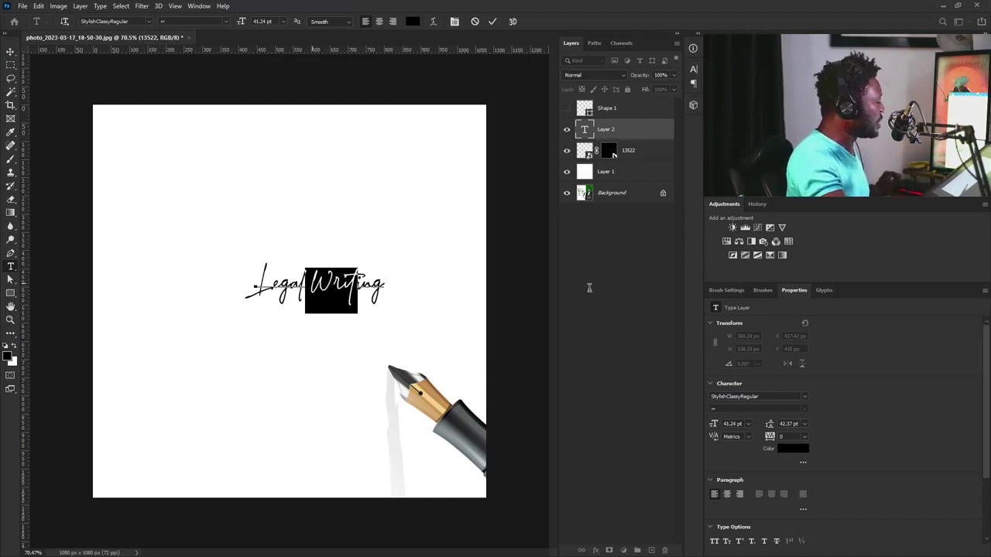
{"action": "key", "text": "BackSpace"}
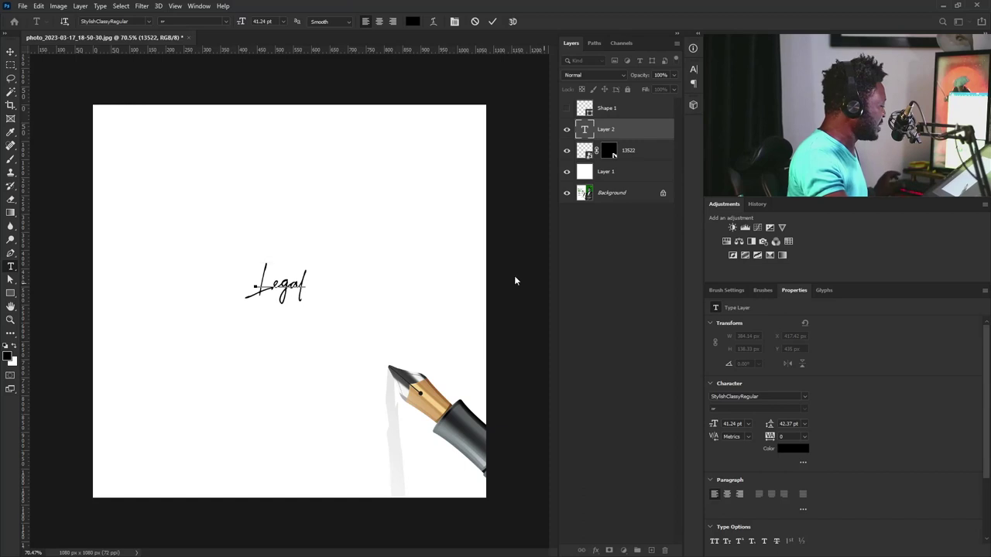
{"action": "left_click", "coordinate": [10, 52]}
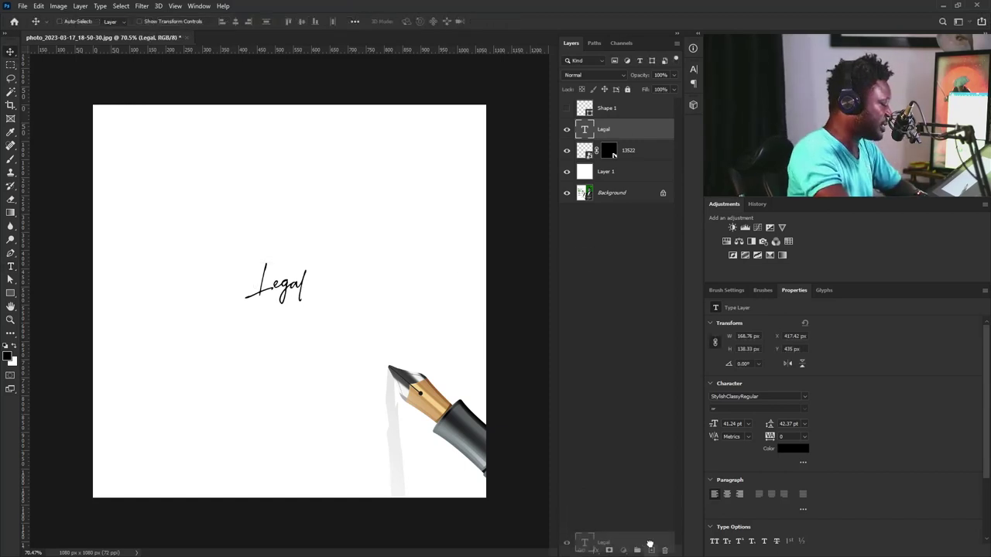
- Duplicate the Legal layer, change the copy to 'Writing', and place it below-left of Legal
{"action": "key", "text": "ctrl+j"}
{"action": "left_click_drag", "start_coordinate": [292, 280], "coordinate": [302, 305]}
{"action": "double_click", "coordinate": [299, 312]}
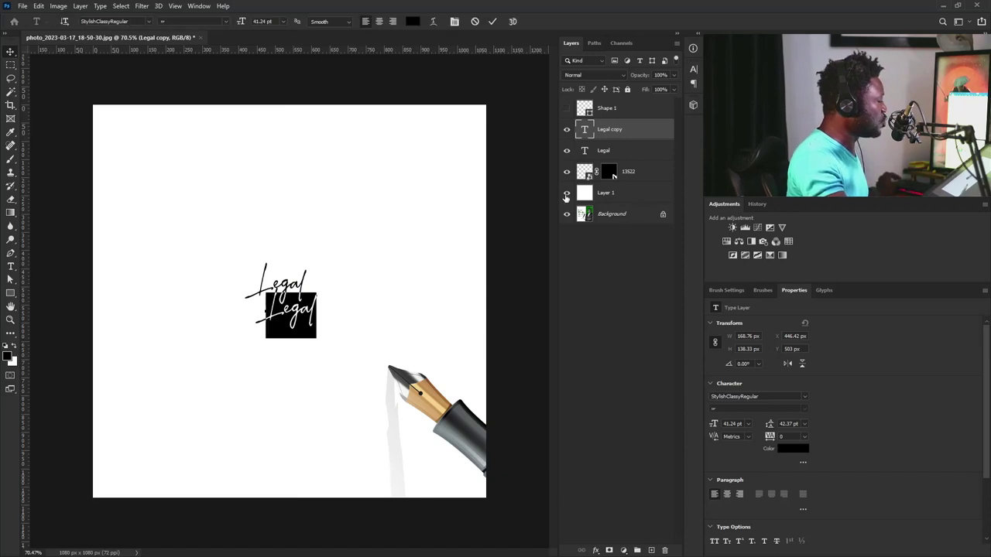
{"action": "key", "text": "ctrl+v"}
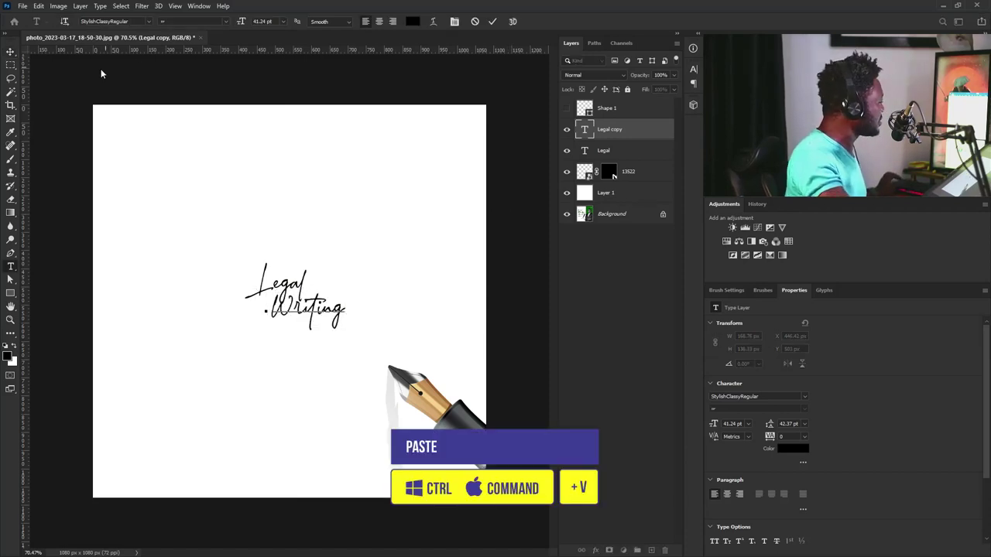
{"action": "left_click", "coordinate": [10, 51]}
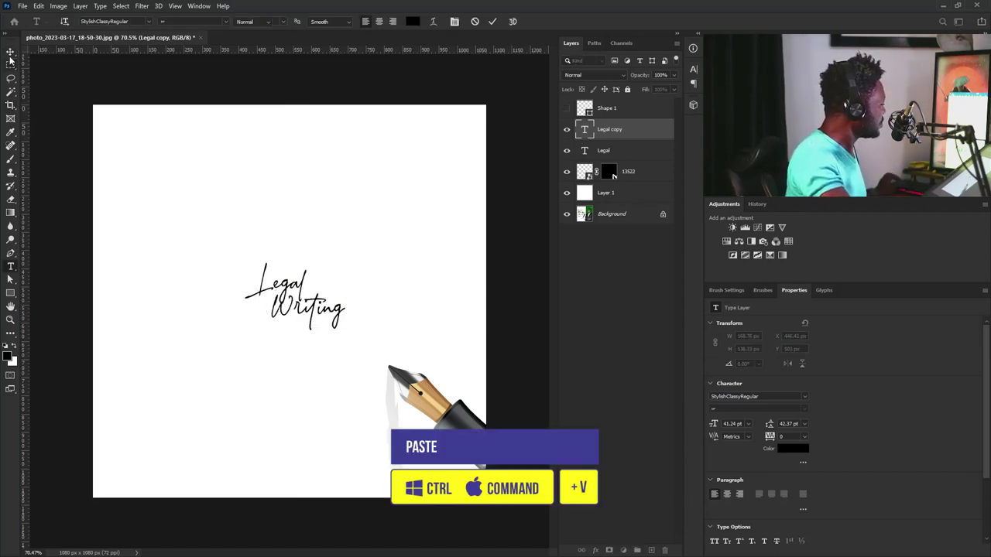
{"action": "left_click_drag", "start_coordinate": [325, 312], "coordinate": [280, 316]}
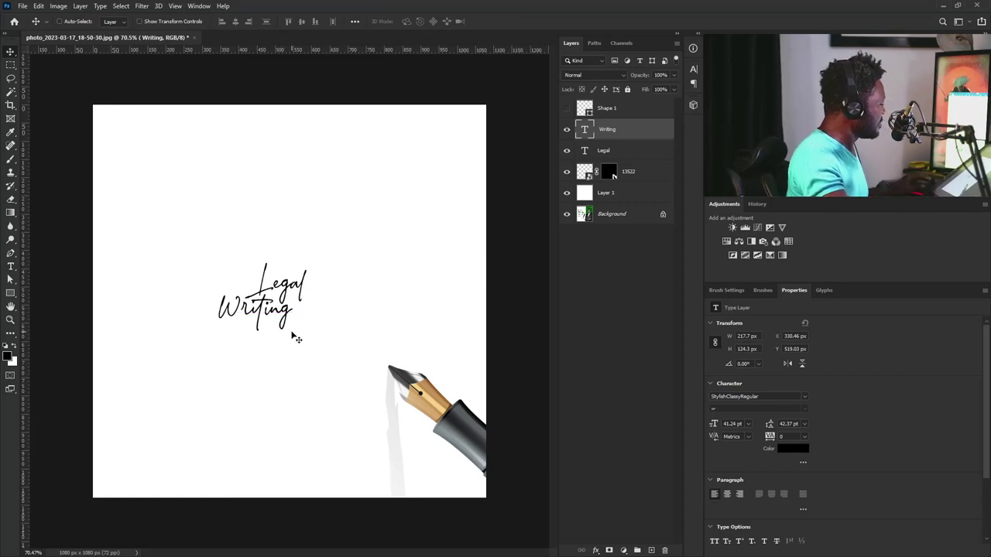
- Nudge Writing up and right to X 334.46 px, then select both text layers
{"action": "key", "text": "Up"}
{"action": "key", "text": "Up"}
{"action": "key", "text": "Up"}
{"action": "key", "text": "Up"}
{"action": "key", "text": "Up"}
{"action": "key", "text": "Up"}
{"action": "key", "text": "Right"}
{"action": "key", "text": "Right"}
{"action": "key", "text": "Right"}
{"action": "key", "text": "Right"}
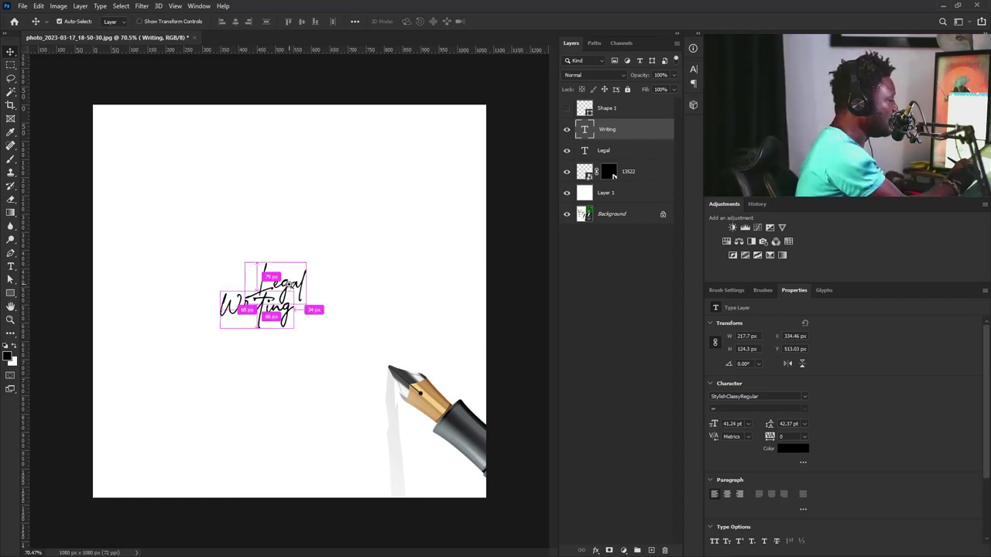
{"action": "key", "text": "ctrl+1"}
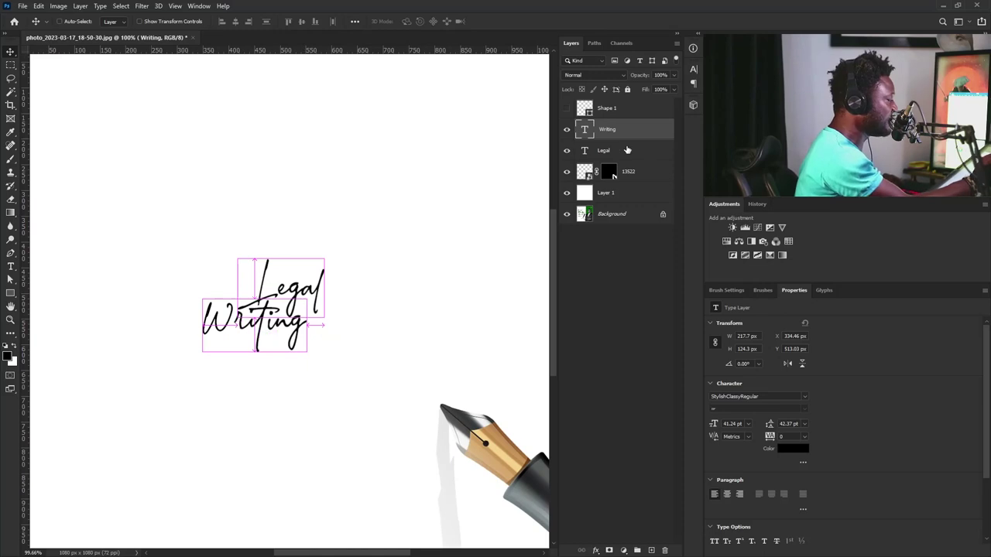
{"action": "left_click", "coordinate": [611, 151], "text": "shift"}
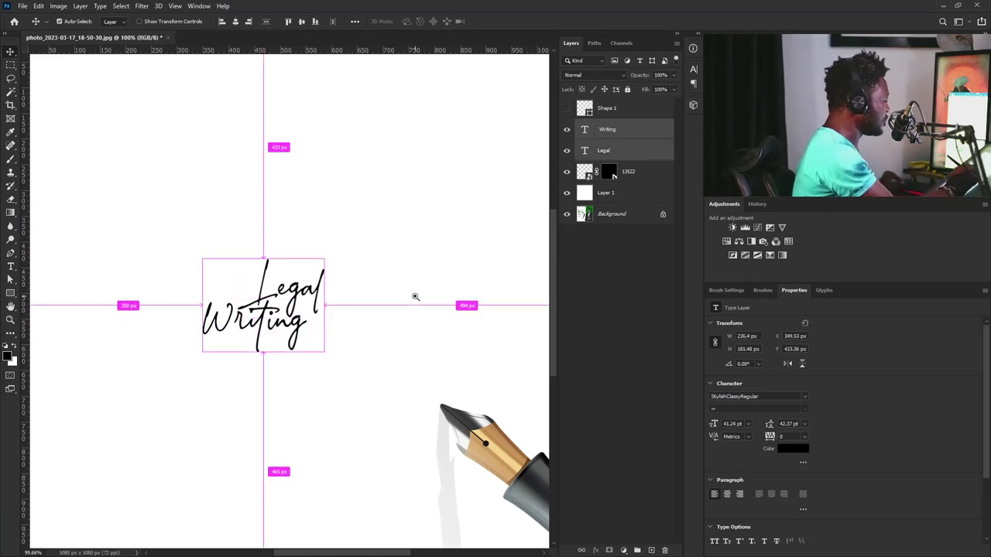
{"action": "key", "text": "ctrl+0"}
- Scale Legal and Writing up to about 996 × 765 px toward the pen, and group them as Group 1
{"action": "key", "text": "ctrl+t"}
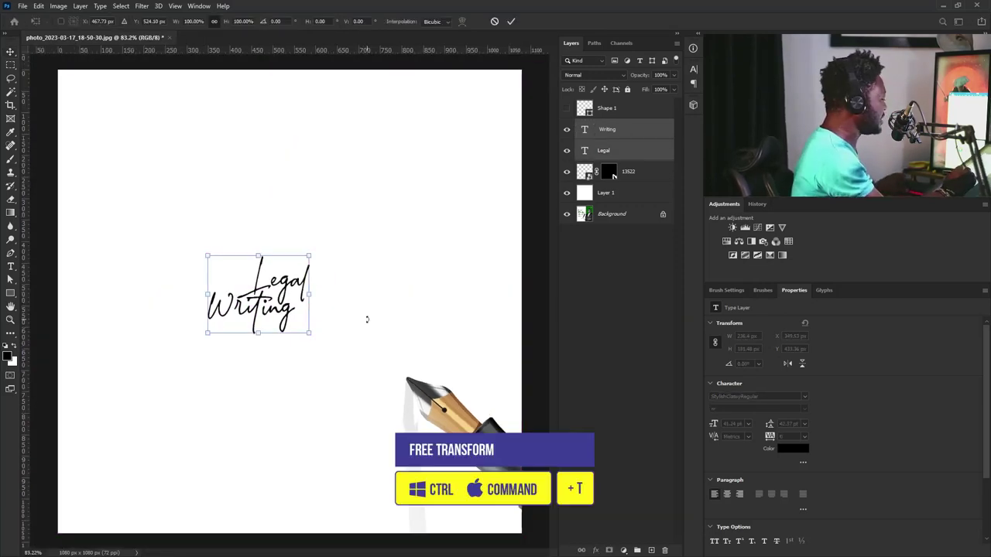
{"action": "left_click_drag", "start_coordinate": [314, 339], "coordinate": [448, 468]}
{"action": "left_click_drag", "start_coordinate": [428, 322], "coordinate": [465, 344]}
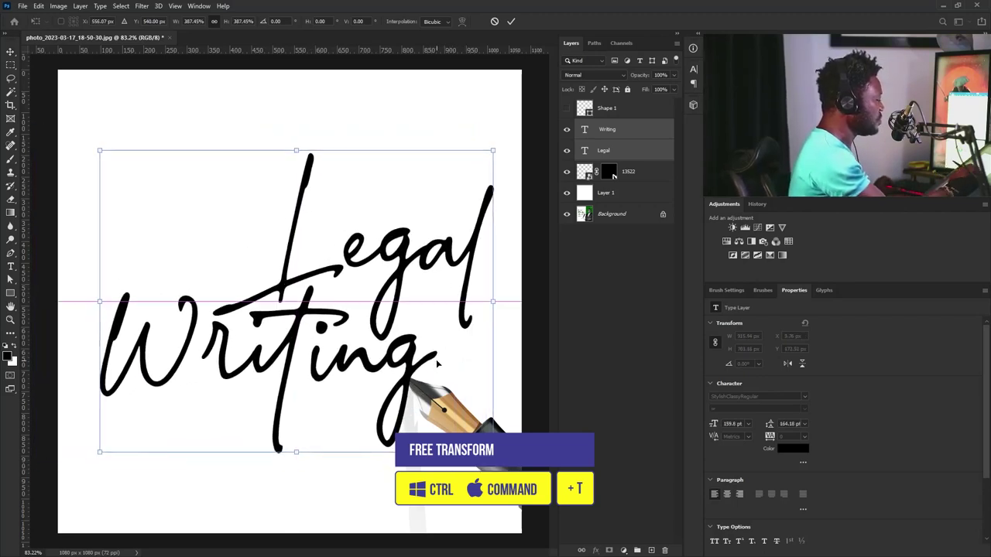
{"action": "left_click_drag", "start_coordinate": [501, 153], "coordinate": [509, 132]}
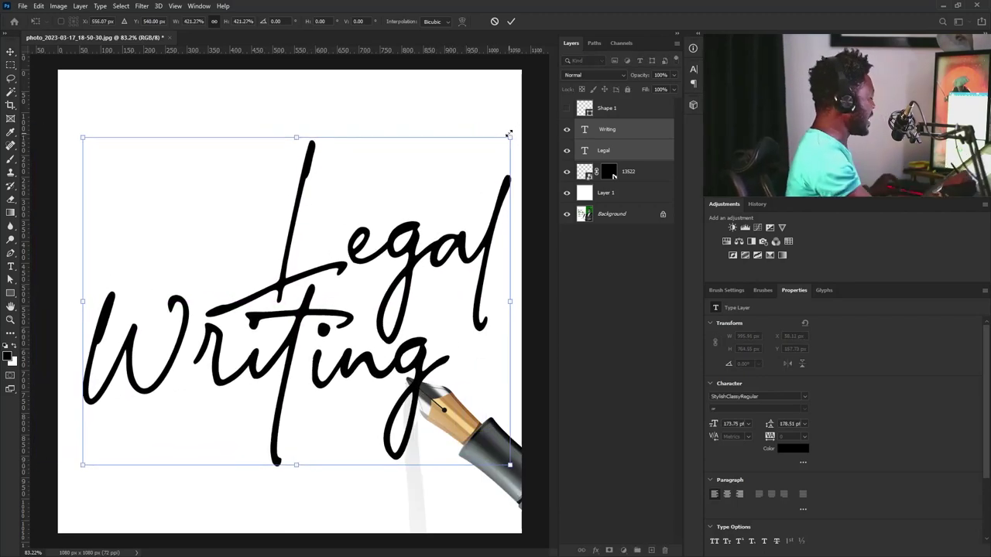
{"action": "key", "text": "Return"}
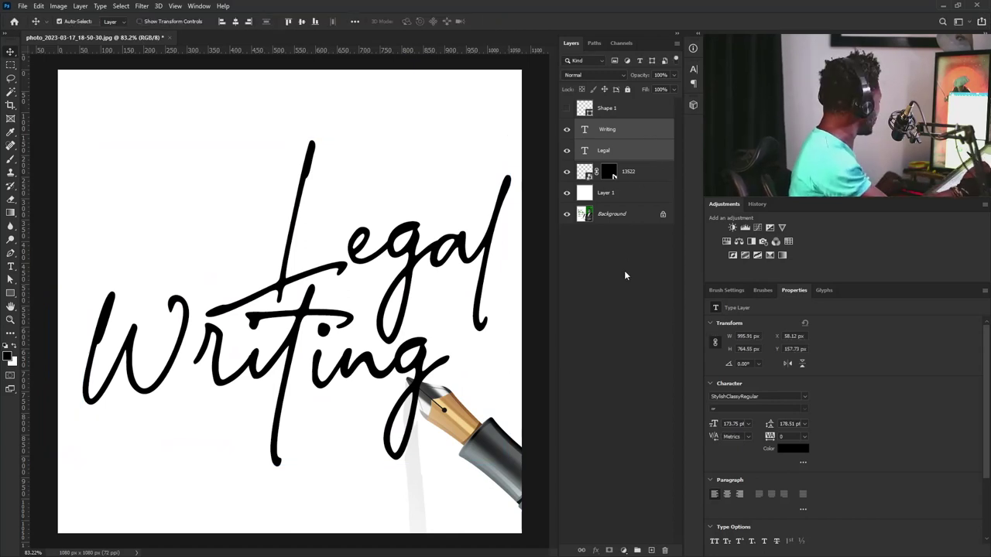
{"action": "key", "text": "ctrl+g"}
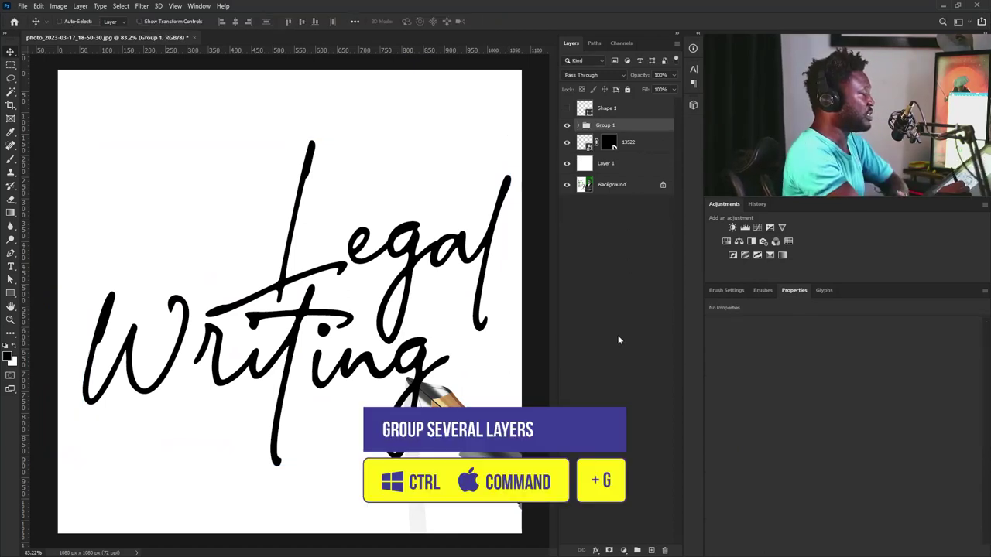
- Convert Group 1 into a smart object and turn on auto-select for canvas clicks
{"action": "right_click", "coordinate": [636, 124]}
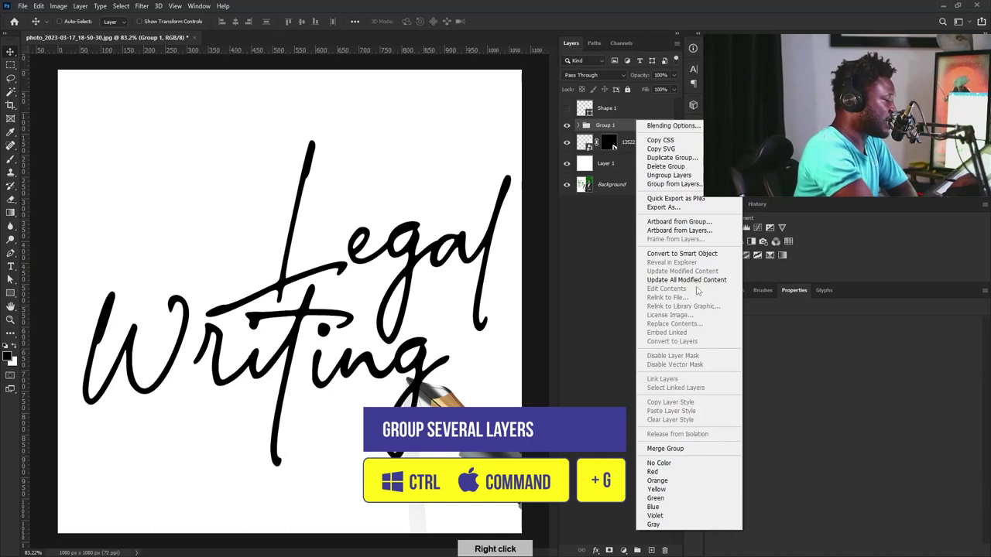
{"action": "left_click", "coordinate": [700, 258]}
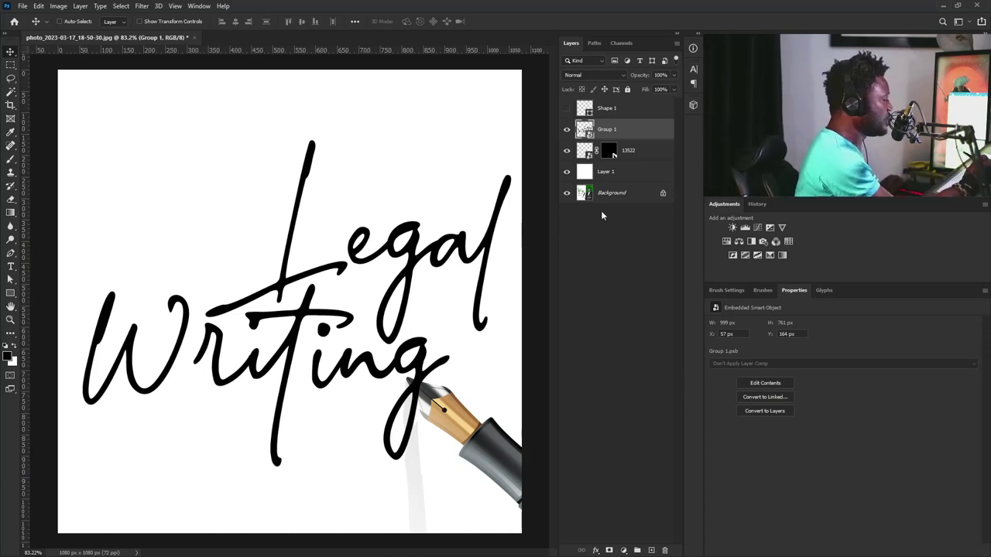
{"action": "key", "text": "ctrl"}
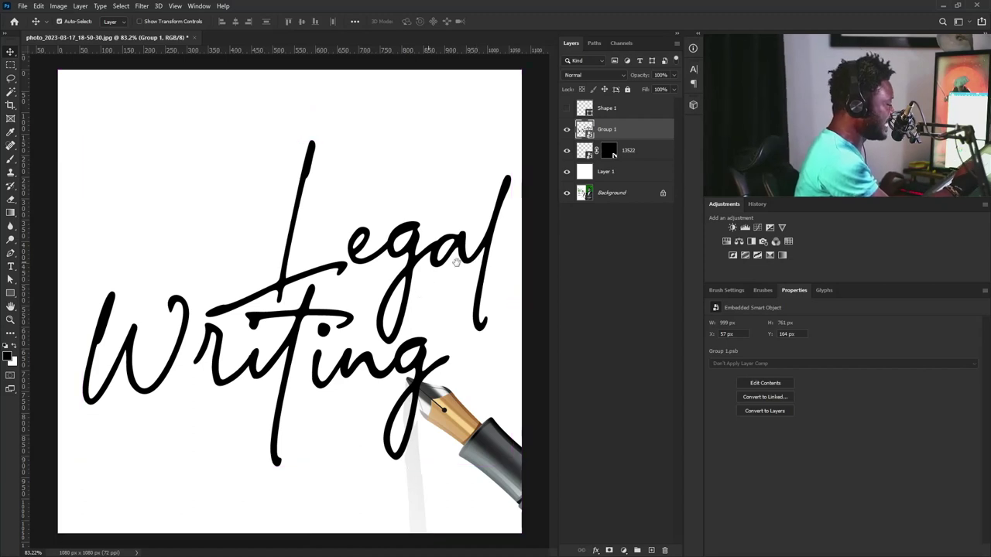
- Reposition the Legal Writing smart object on the canvas to X 0 px, Y 124 px
{"action": "scroll", "coordinate": [455, 265], "scroll_direction": "down", "scroll_amount": 3}
{"action": "scroll", "coordinate": [457, 267], "scroll_direction": "up", "scroll_amount": 2}
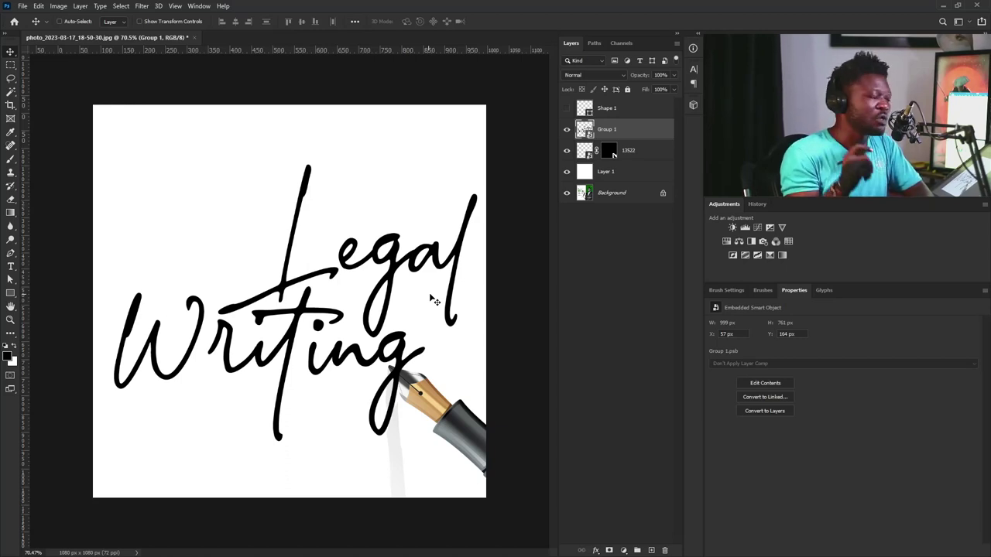
{"action": "left_click_drag", "start_coordinate": [467, 252], "coordinate": [436, 231]}
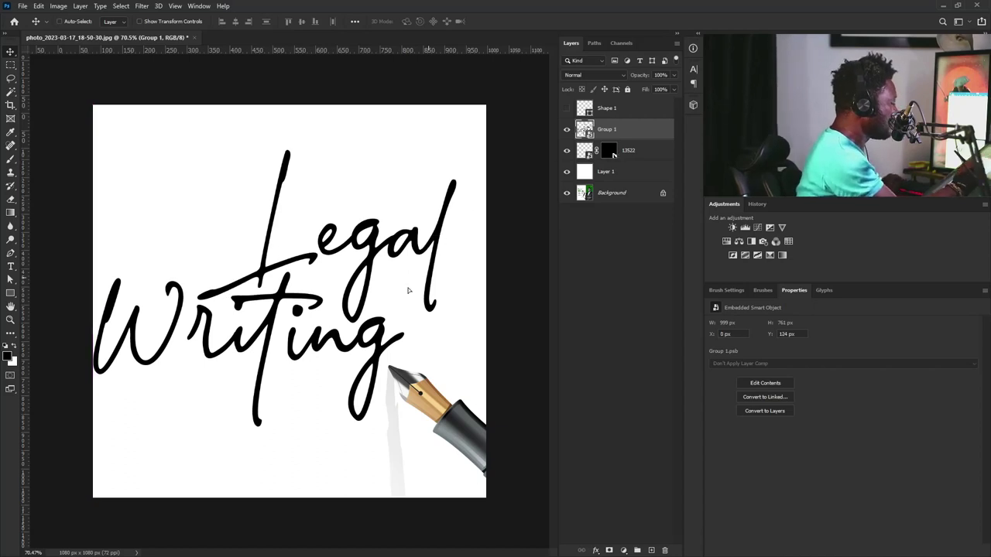
{"action": "left_click_drag", "start_coordinate": [408, 290], "coordinate": [424, 317]}
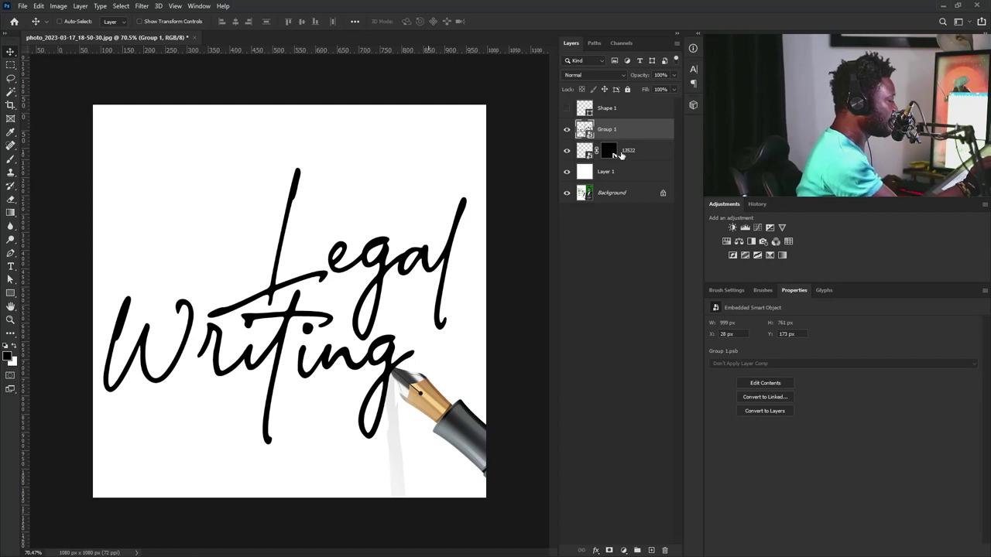
- Distort the lettering by lowering its top-right and raising its bottom-right corners
{"action": "key", "text": "ctrl+t"}
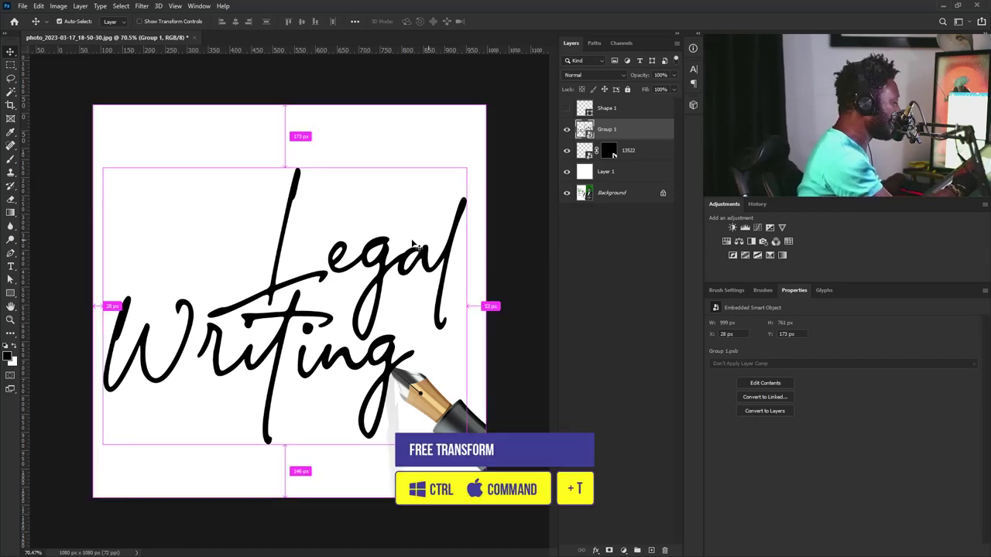
{"action": "right_click", "coordinate": [449, 249]}
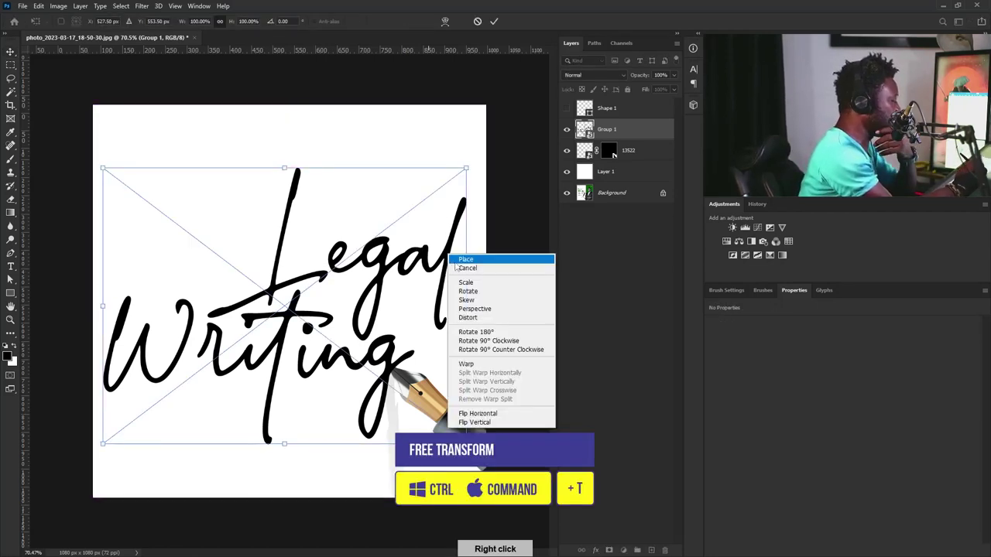
{"action": "left_click", "coordinate": [492, 318]}
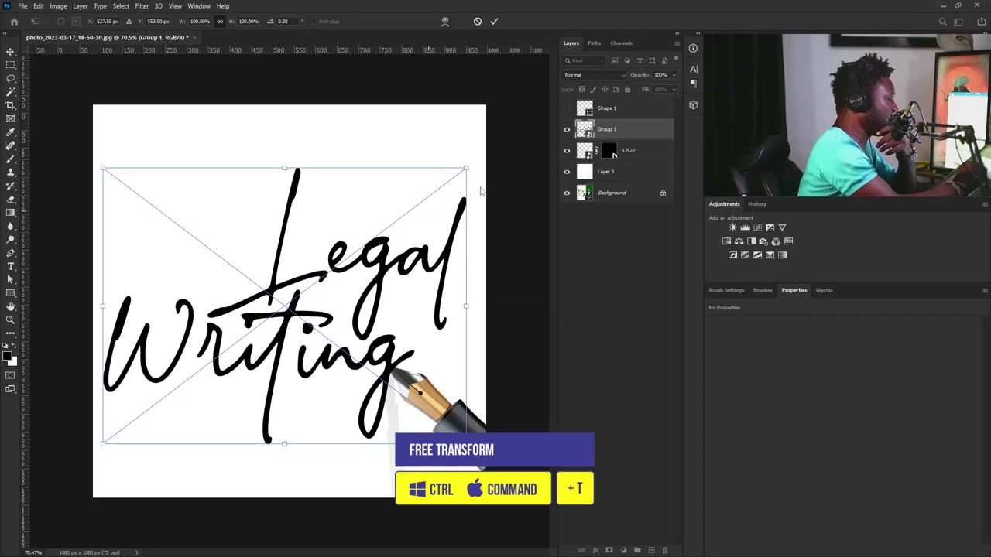
{"action": "left_click_drag", "start_coordinate": [467, 169], "coordinate": [460, 247]}
{"action": "left_click_drag", "start_coordinate": [465, 443], "coordinate": [463, 411]}
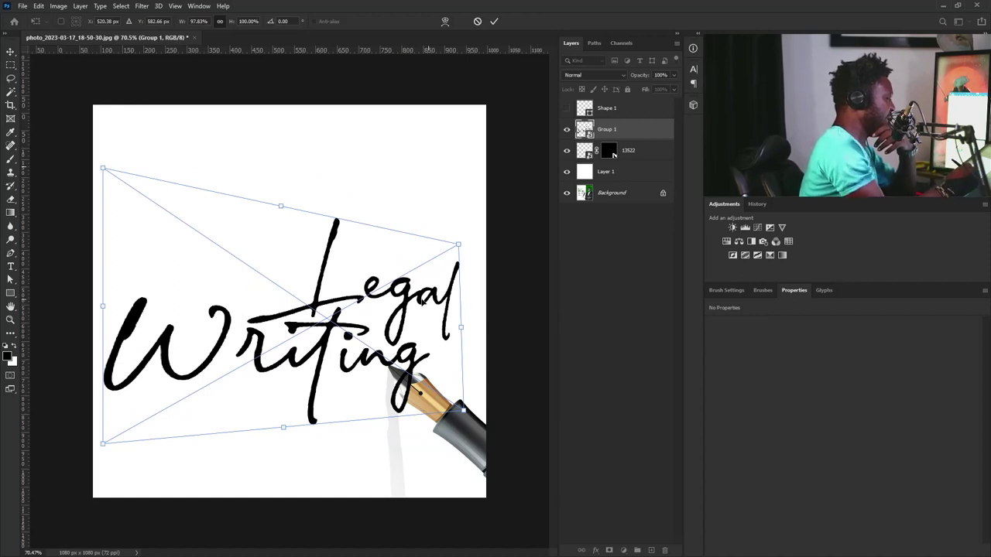
- Return to scaling, narrow the lettering from its left side, and move it about 44 px left
{"action": "right_click", "coordinate": [346, 298]}
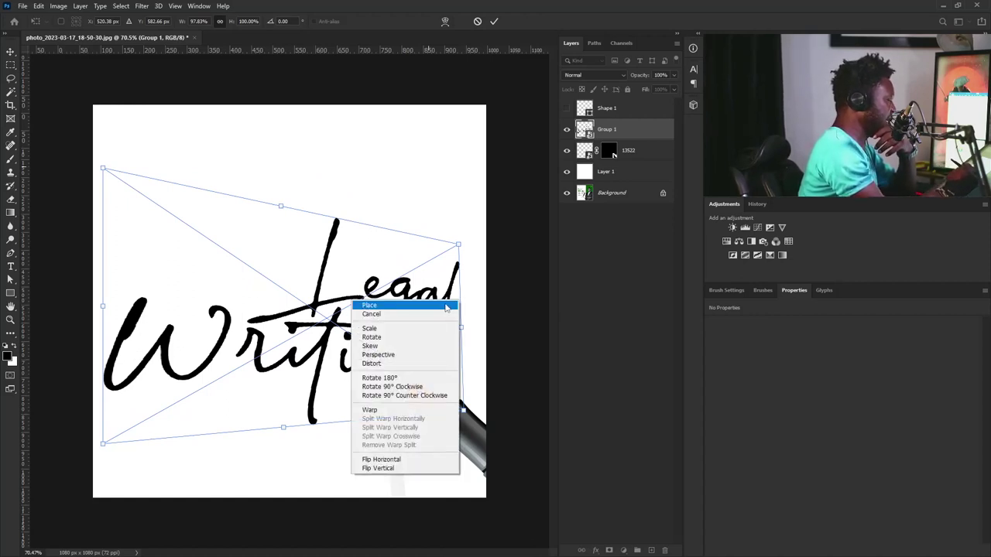
{"action": "left_click", "coordinate": [439, 277]}
{"action": "right_click", "coordinate": [400, 325]}
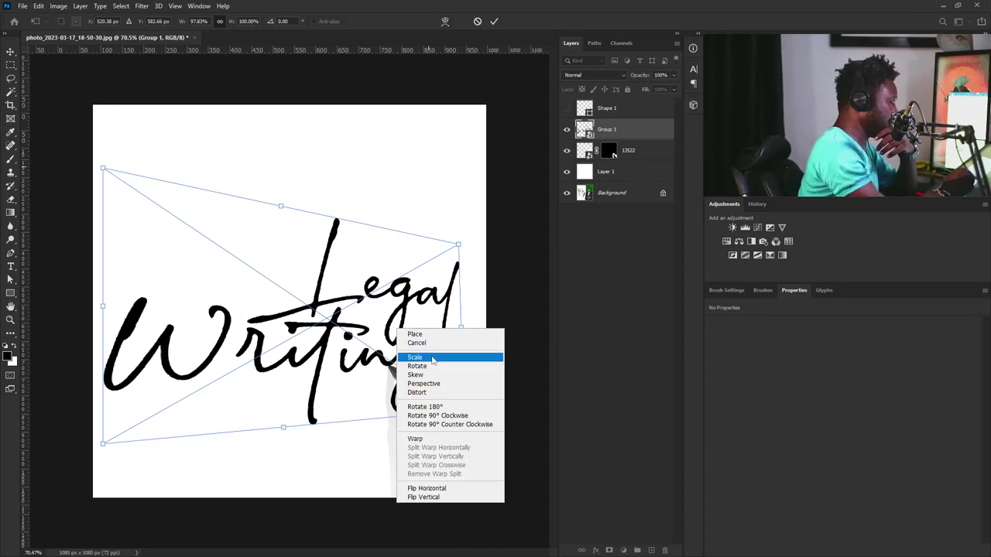
{"action": "left_click", "coordinate": [416, 357]}
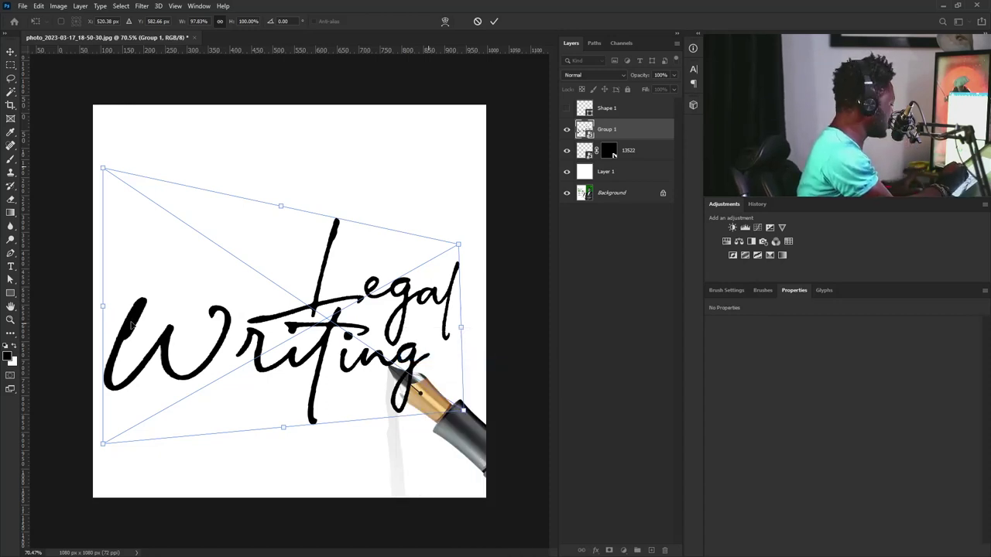
{"action": "left_click_drag", "start_coordinate": [105, 307], "coordinate": [184, 310]}
{"action": "left_click_drag", "start_coordinate": [452, 327], "coordinate": [419, 323]}
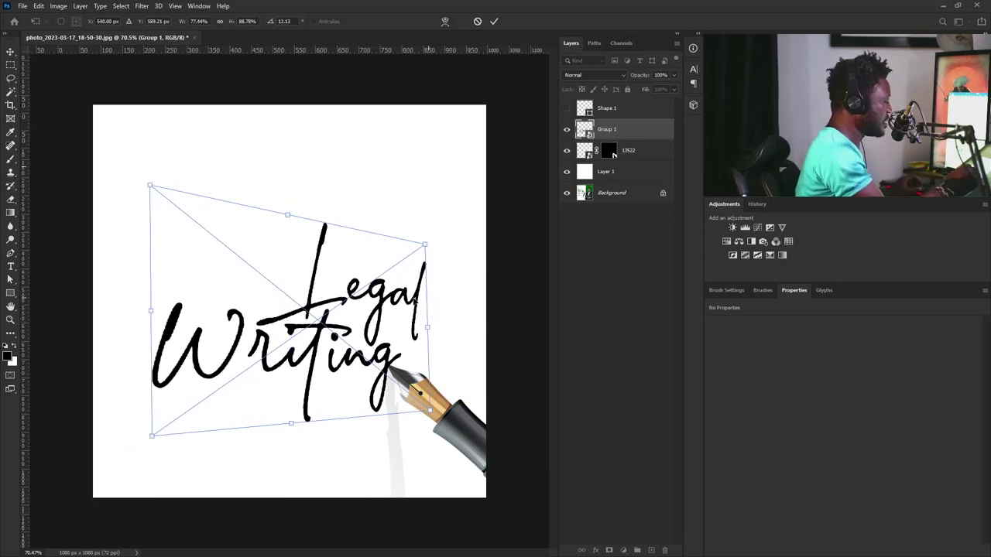
- Shrink the lettering to about 51% × 63% toward the lower right, fine-tune it, and commit
{"action": "right_click", "coordinate": [395, 300]}
{"action": "left_click", "coordinate": [424, 325]}
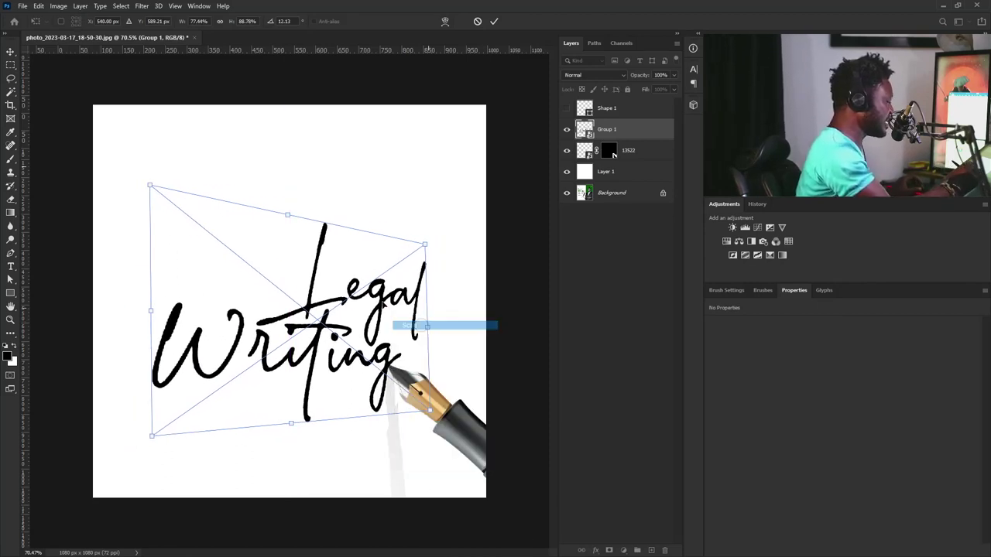
{"action": "left_click_drag", "start_coordinate": [149, 186], "coordinate": [276, 277]}
{"action": "left_click_drag", "start_coordinate": [417, 337], "coordinate": [411, 289]}
{"action": "left_click_drag", "start_coordinate": [407, 344], "coordinate": [404, 332]}
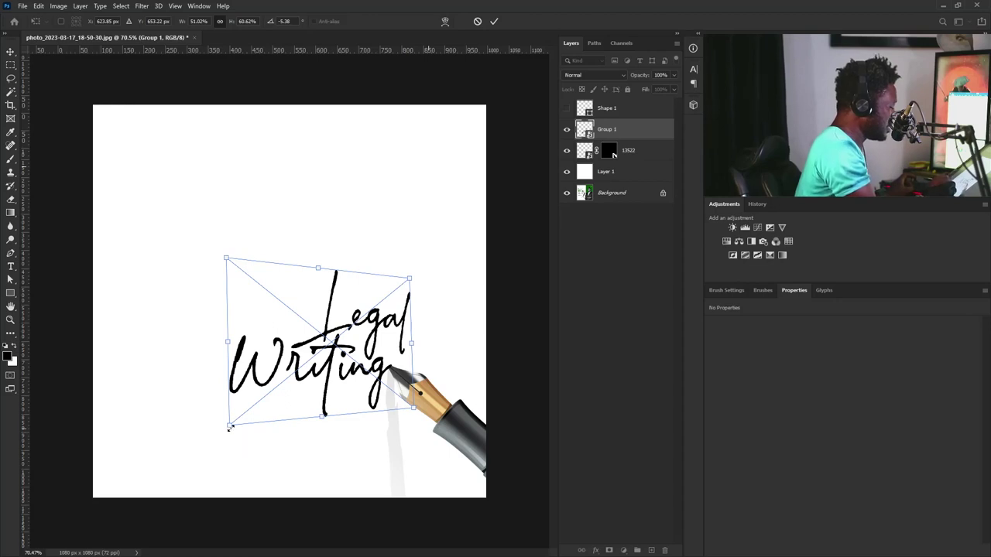
{"action": "left_click_drag", "start_coordinate": [230, 426], "coordinate": [222, 432]}
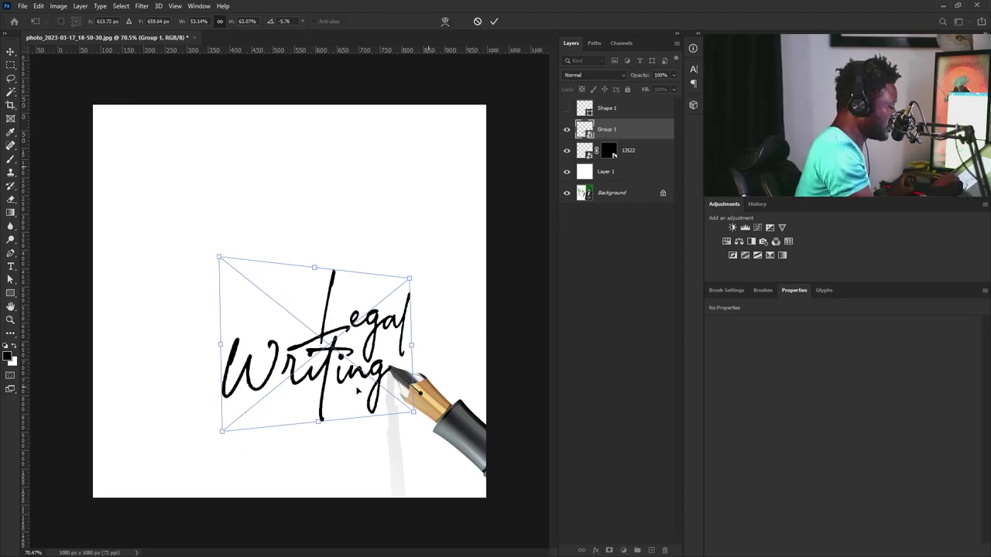
{"action": "key", "text": "Return"}
- Stack the pen layer above the lettering and nudge the lettering a few pixels left and down
{"action": "left_click_drag", "start_coordinate": [634, 157], "coordinate": [631, 141]}
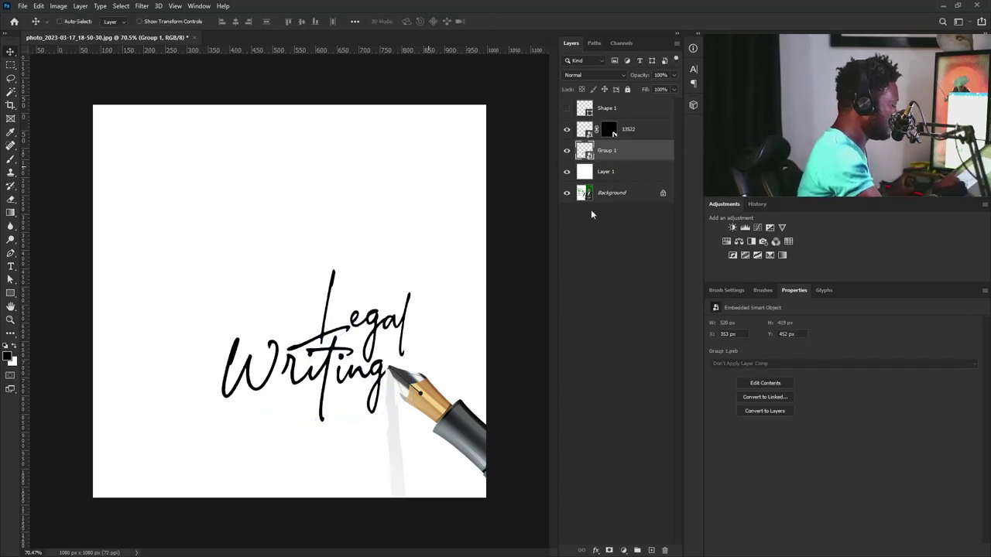
{"action": "left_click_drag", "start_coordinate": [416, 351], "coordinate": [416, 350]}
{"action": "key", "text": "Up"}
{"action": "key", "text": "Up"}
{"action": "key", "text": "Up"}
{"action": "key", "text": "Up"}
{"action": "key", "text": "Up"}
{"action": "key", "text": "Up"}
{"action": "key", "text": "Up"}
{"action": "key", "text": "Up"}
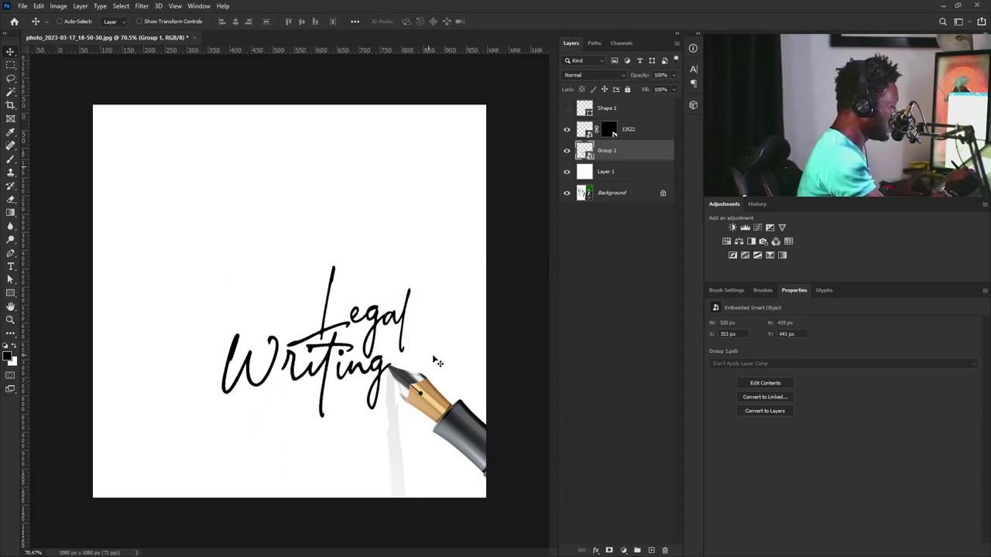
{"action": "key", "text": "Down"}
{"action": "key", "text": "Down"}
{"action": "key", "text": "Down"}
{"action": "key", "text": "Left"}
{"action": "key", "text": "Left"}
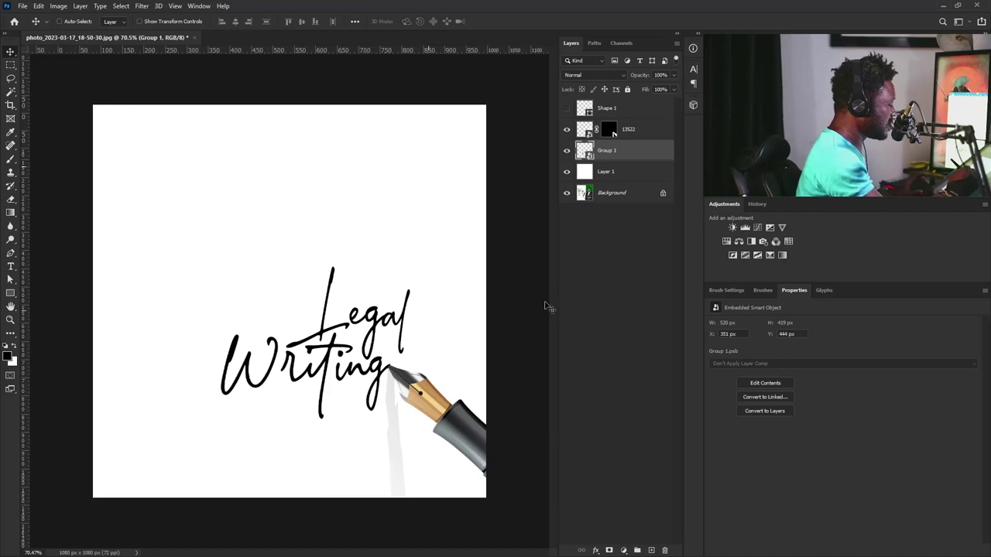
- Move the lettering and pen together down-right toward the canvas corner
{"action": "left_click", "coordinate": [627, 129], "text": "shift"}
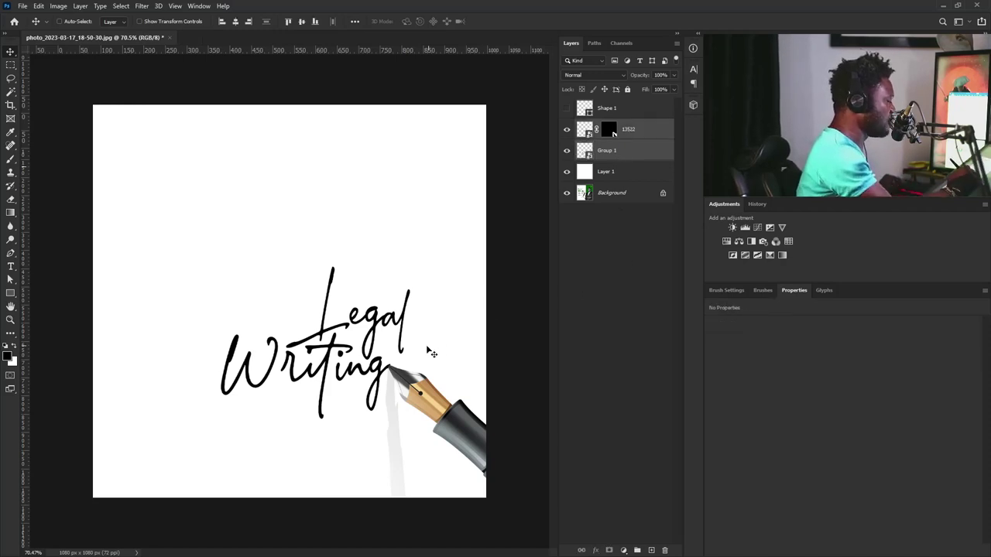
{"action": "left_click_drag", "start_coordinate": [447, 386], "coordinate": [463, 403]}
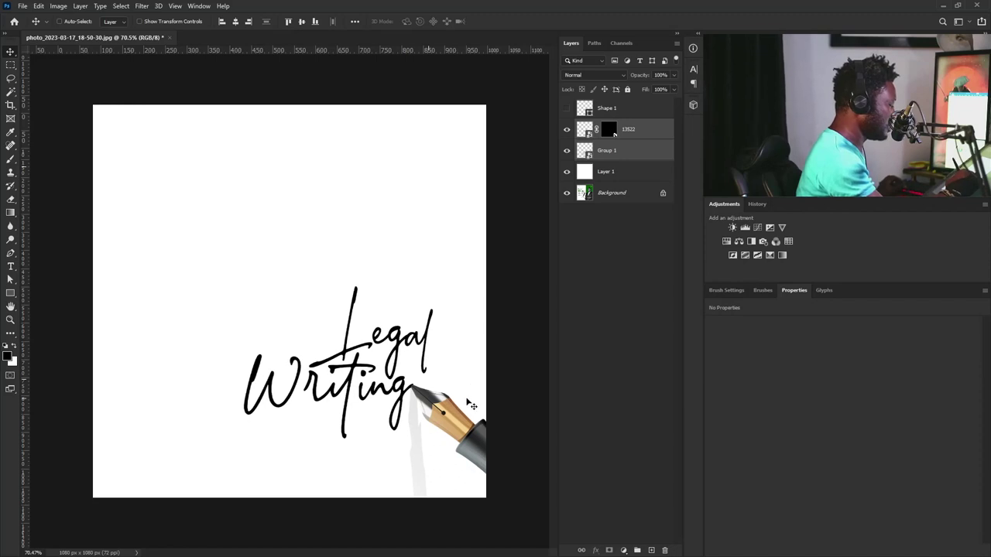
{"action": "left_click", "coordinate": [626, 137]}
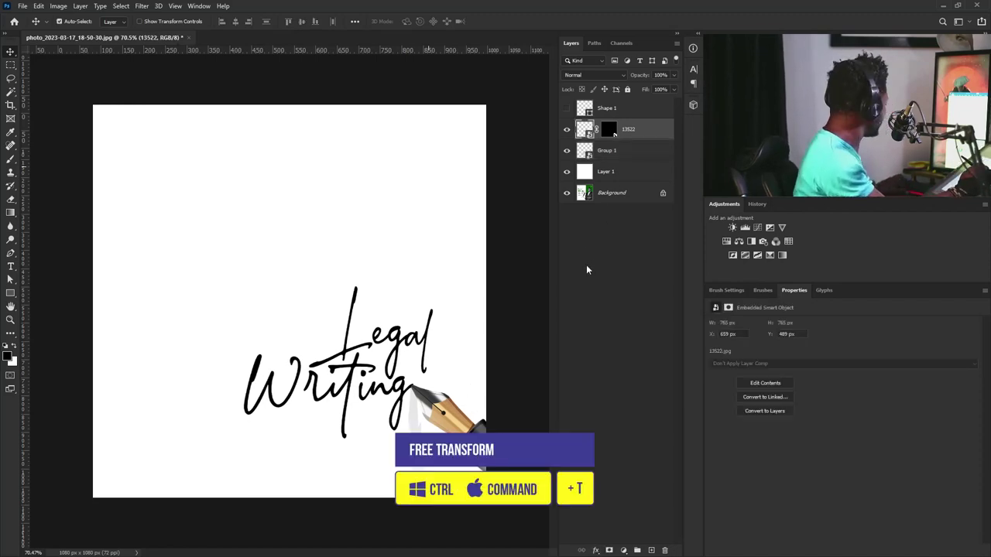
- Scale the pen image to about 75%, shift it up-left, and set its blend mode to Multiply
{"action": "key", "text": "ctrl+t"}
{"action": "left_click_drag", "start_coordinate": [332, 284], "coordinate": [368, 317]}
{"action": "left_click_drag", "start_coordinate": [492, 427], "coordinate": [478, 419]}
{"action": "key", "text": "Return"}
{"action": "left_click", "coordinate": [594, 75]}
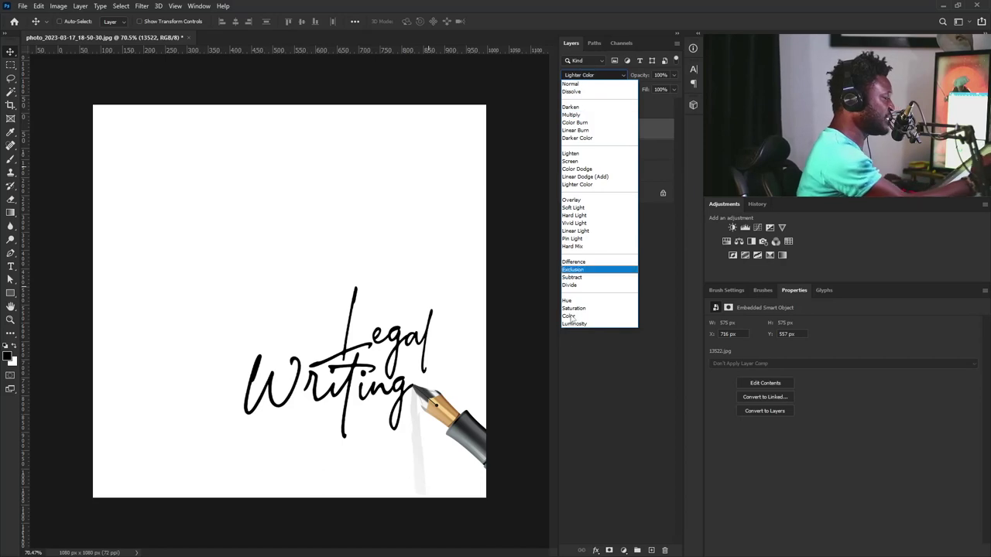
{"action": "left_click", "coordinate": [573, 114]}
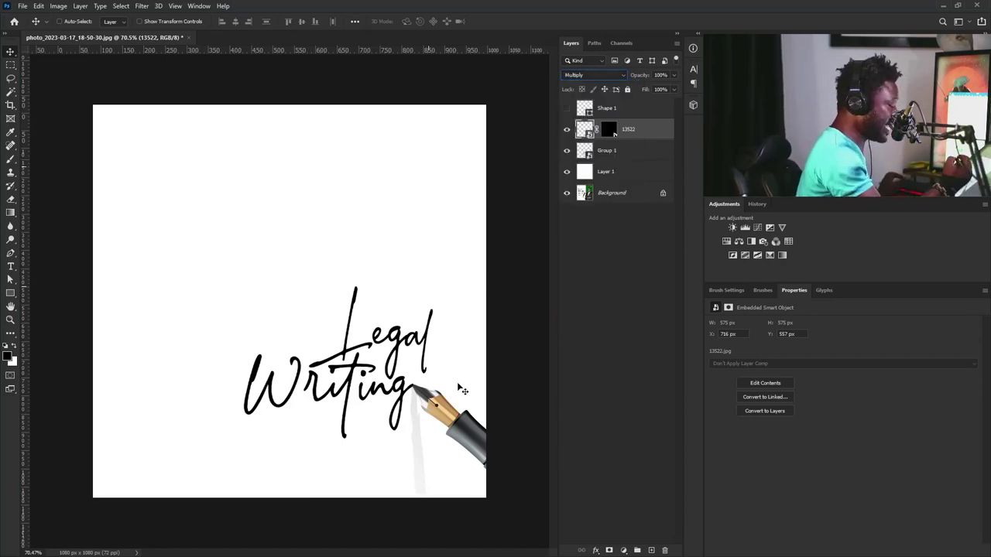
- Nudge the pen so its nib meets the tail of Writing's final g, then select Group 1
{"action": "scroll", "coordinate": [428, 387], "scroll_direction": "up", "scroll_amount": 3}
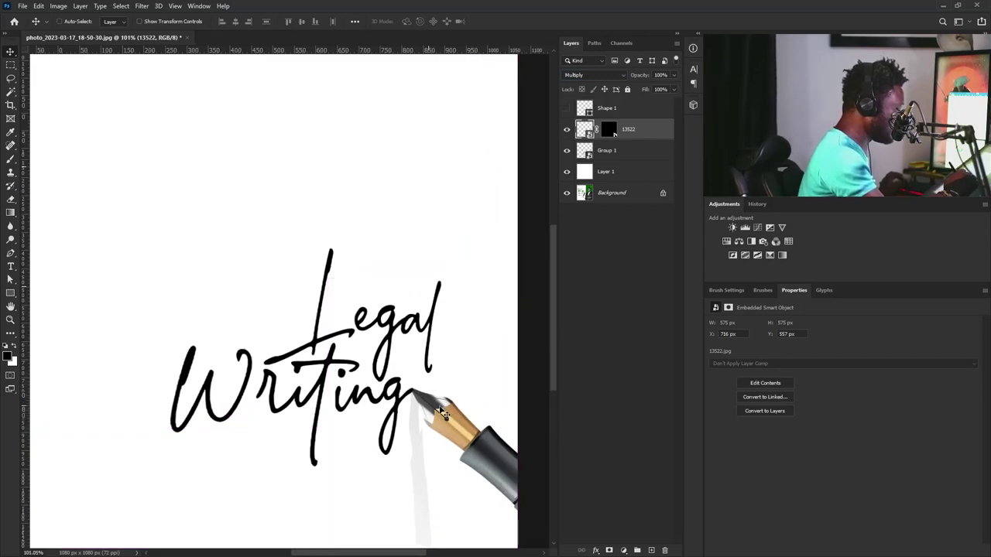
{"action": "left_click_drag", "start_coordinate": [444, 414], "coordinate": [444, 416]}
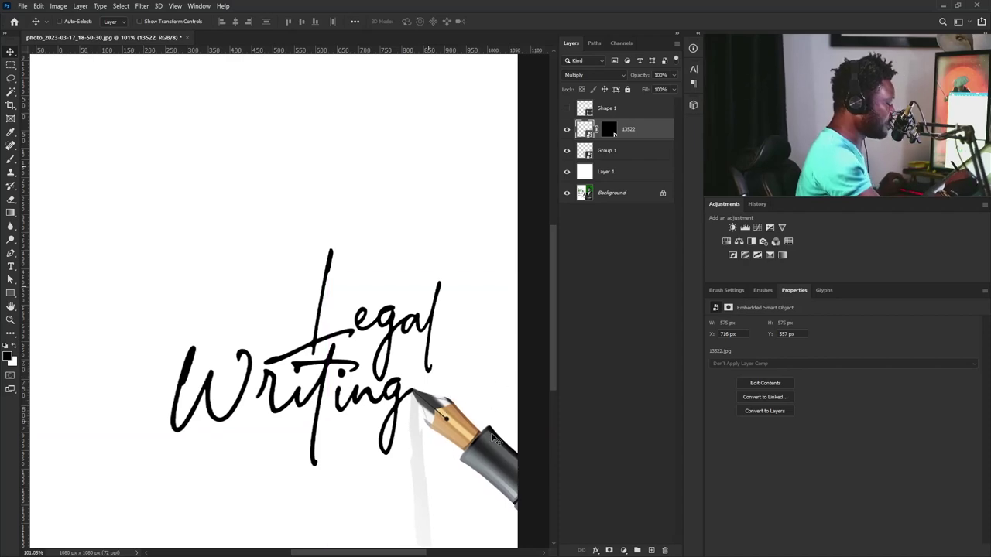
{"action": "scroll", "coordinate": [433, 349], "scroll_direction": "down", "scroll_amount": 3}
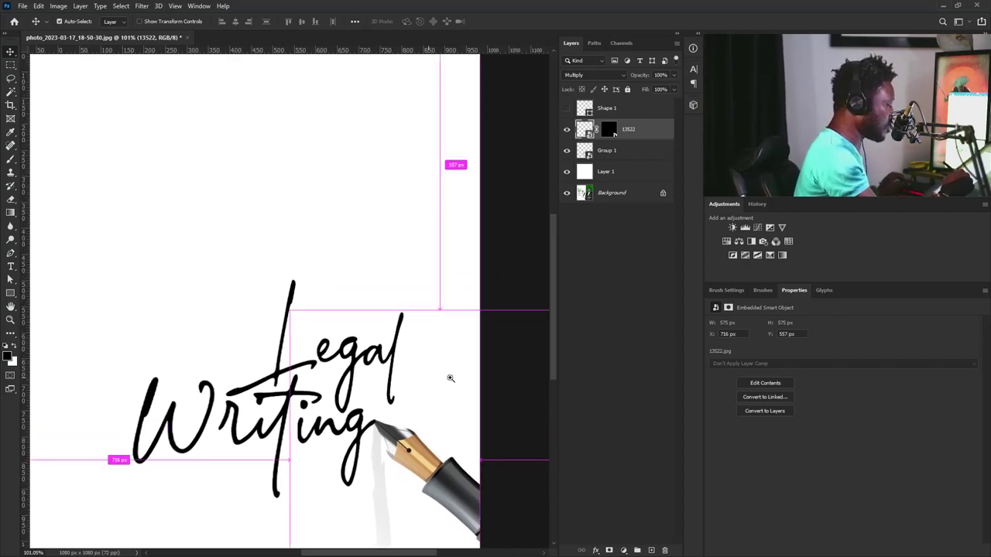
{"action": "scroll", "coordinate": [393, 395], "scroll_direction": "up", "scroll_amount": 2}
{"action": "left_click", "coordinate": [392, 395]}
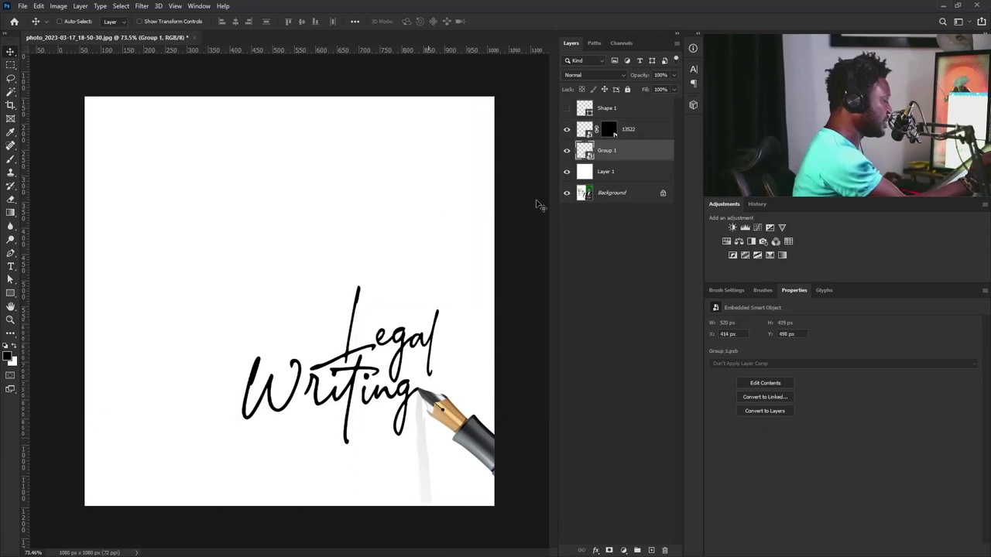
- Distort the Legal Writing script, raising its top-left corner and lowering its bottom-left corner
{"action": "key", "text": "ctrl+t"}
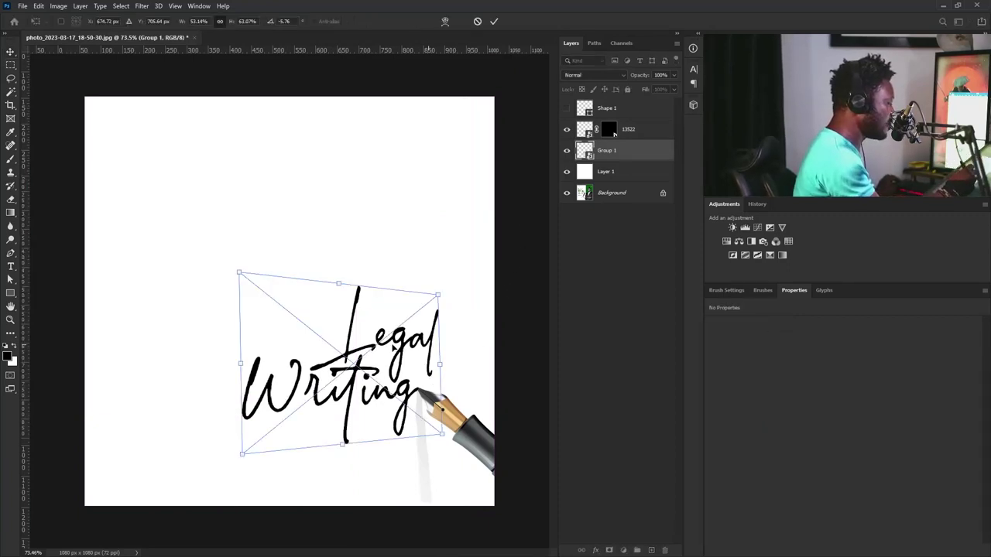
{"action": "right_click", "coordinate": [372, 351]}
{"action": "right_click", "coordinate": [413, 371]}
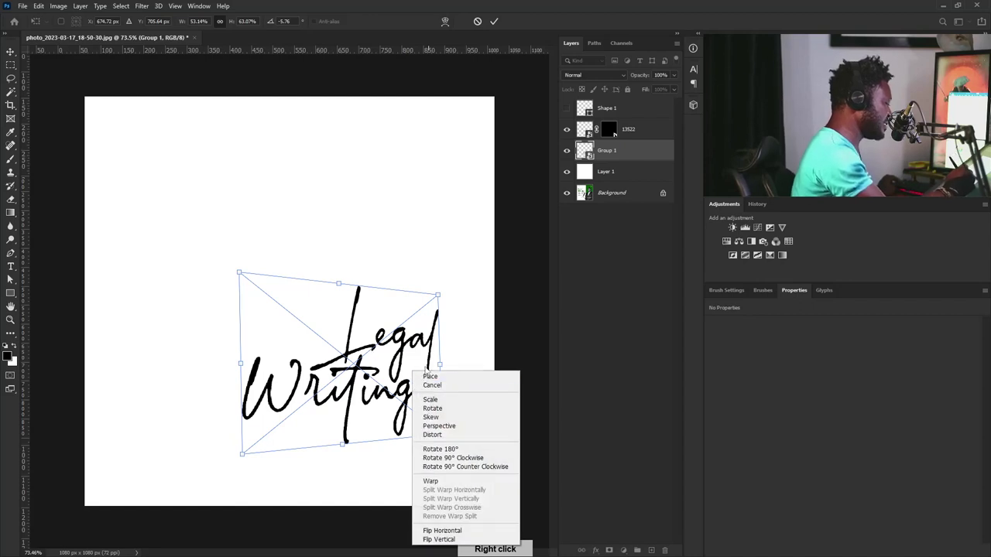
{"action": "left_click", "coordinate": [453, 439]}
{"action": "left_click_drag", "start_coordinate": [241, 273], "coordinate": [248, 252]}
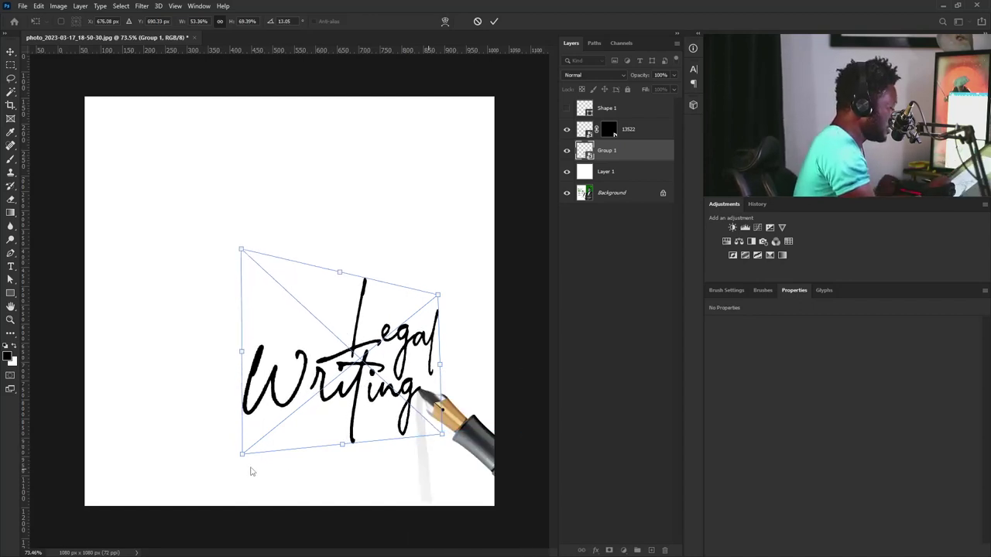
{"action": "left_click_drag", "start_coordinate": [244, 457], "coordinate": [246, 463]}
- Apply a perspective adjustment so the script slants toward the pen nib
{"action": "right_click", "coordinate": [327, 374]}
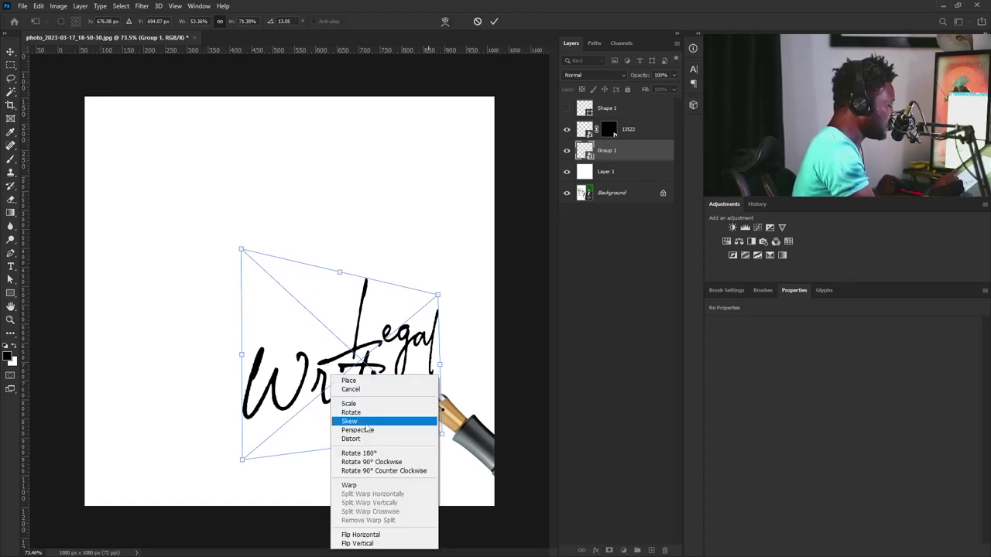
{"action": "left_click", "coordinate": [362, 430]}
{"action": "left_click_drag", "start_coordinate": [241, 463], "coordinate": [237, 462]}
{"action": "left_click_drag", "start_coordinate": [241, 249], "coordinate": [251, 248]}
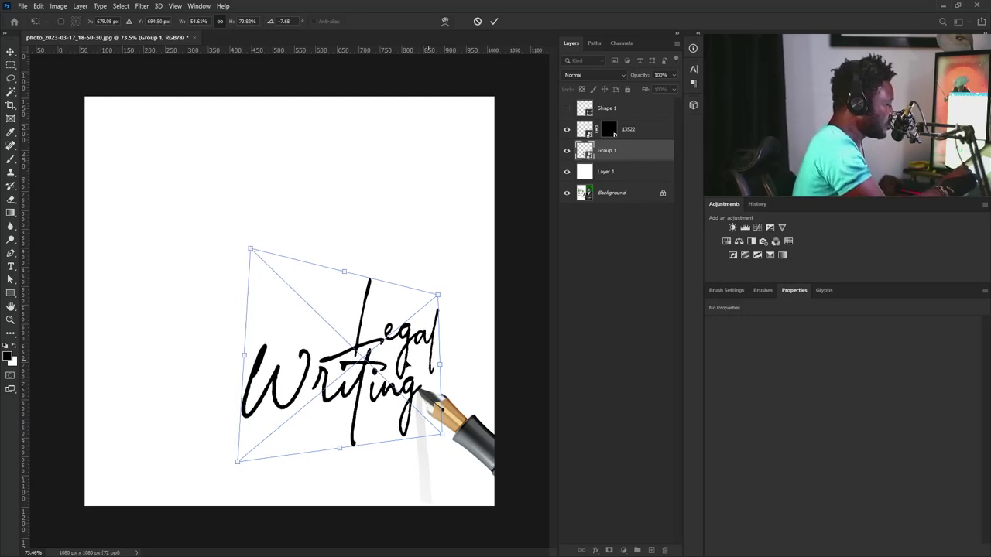
- Rescale the script slightly from its top-right corner and commit the transform
{"action": "right_click", "coordinate": [411, 372]}
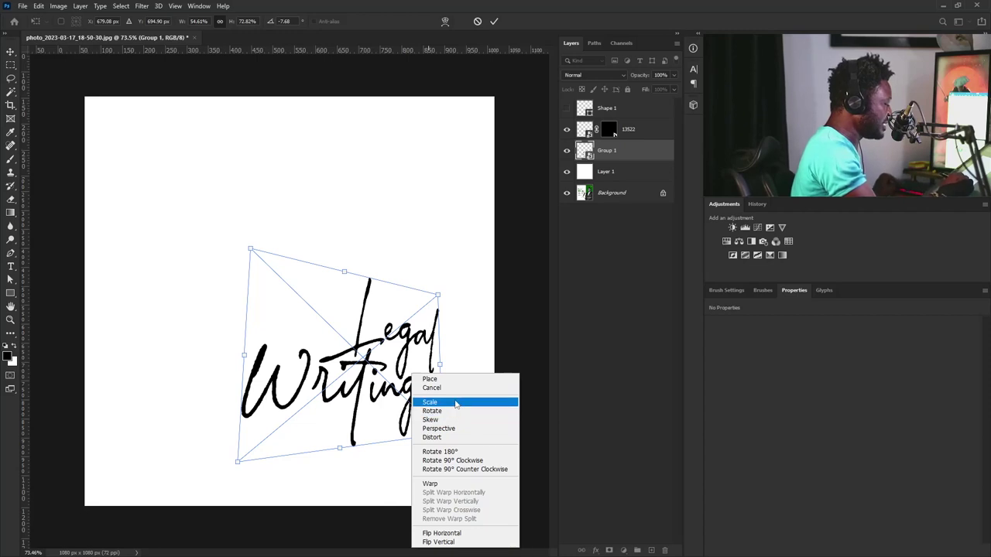
{"action": "left_click", "coordinate": [456, 403]}
{"action": "left_click_drag", "start_coordinate": [439, 293], "coordinate": [443, 278]}
{"action": "key", "text": "Return"}
{"action": "right_click", "coordinate": [613, 161]}
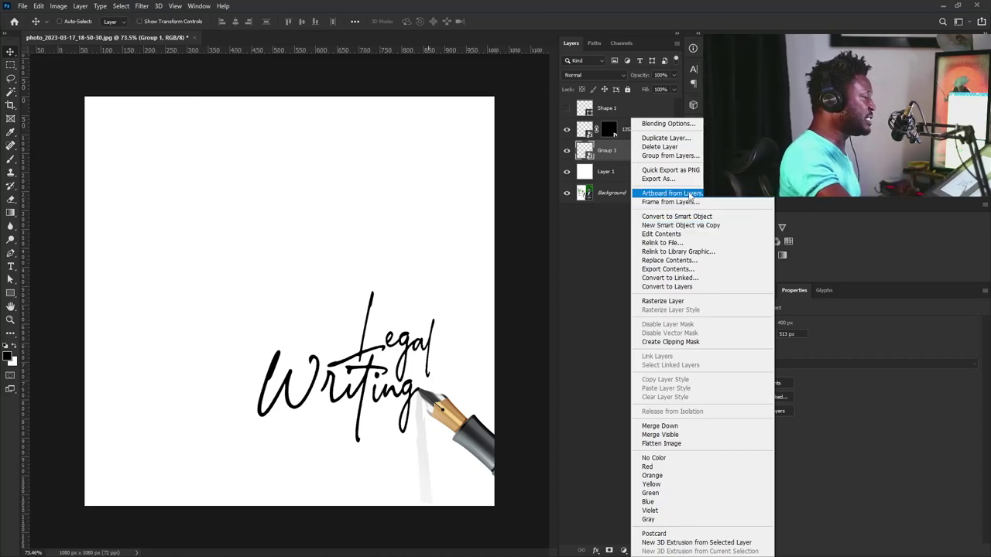
- Edit the Group 1 smart object's contents as a separate Group 1.psb document
{"action": "left_click", "coordinate": [681, 233]}
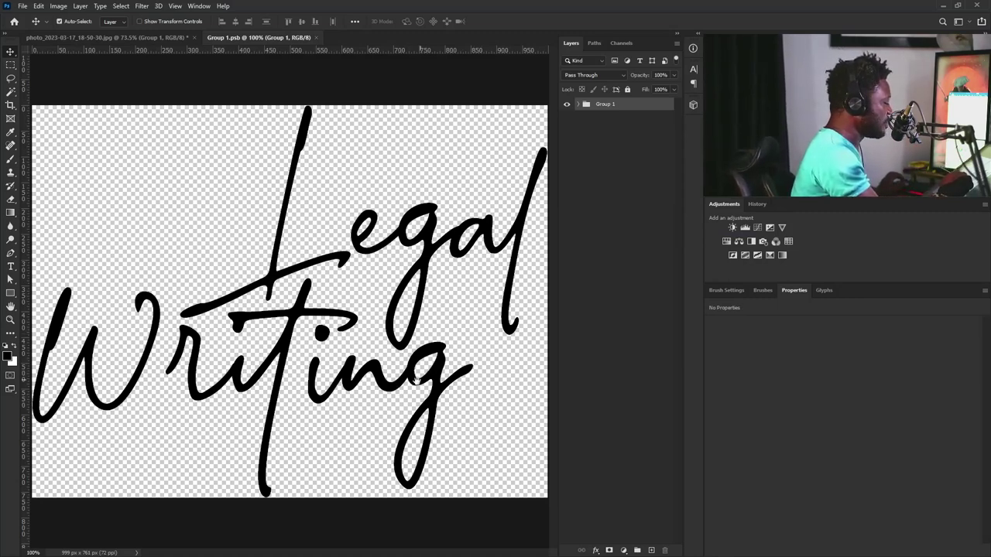
- Crop the Group 1.psb canvas taller, to about 999 × 1339 px, leaving transparent space below
{"action": "key", "text": "ctrl+minus"}
{"action": "key", "text": "ctrl+minus"}
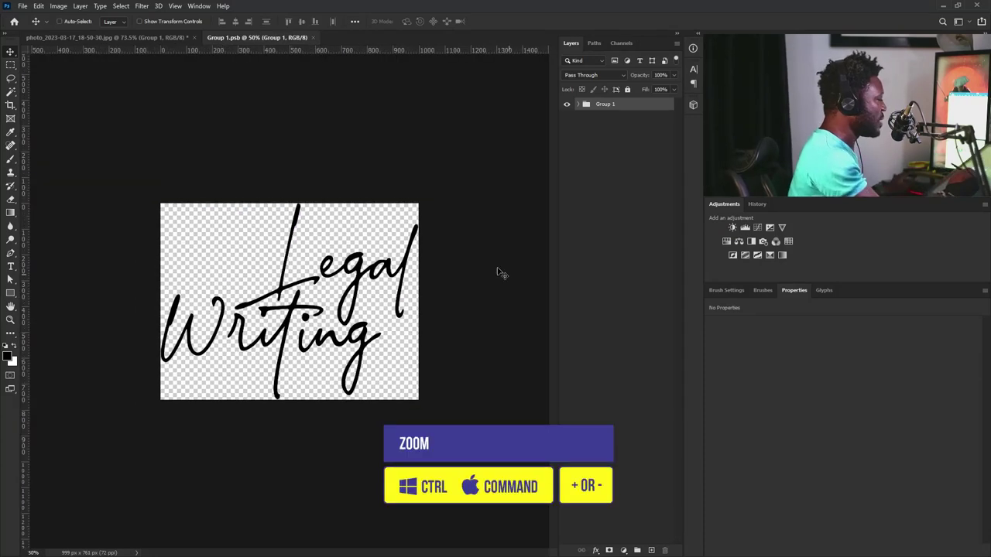
{"action": "left_click", "coordinate": [14, 105]}
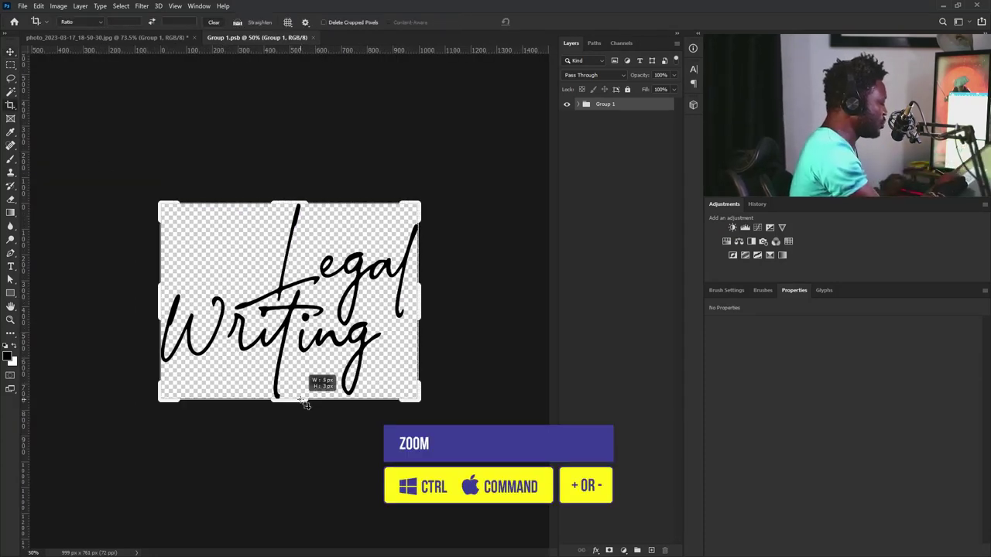
{"action": "left_click_drag", "start_coordinate": [305, 404], "coordinate": [307, 450]}
{"action": "key", "text": "Escape"}
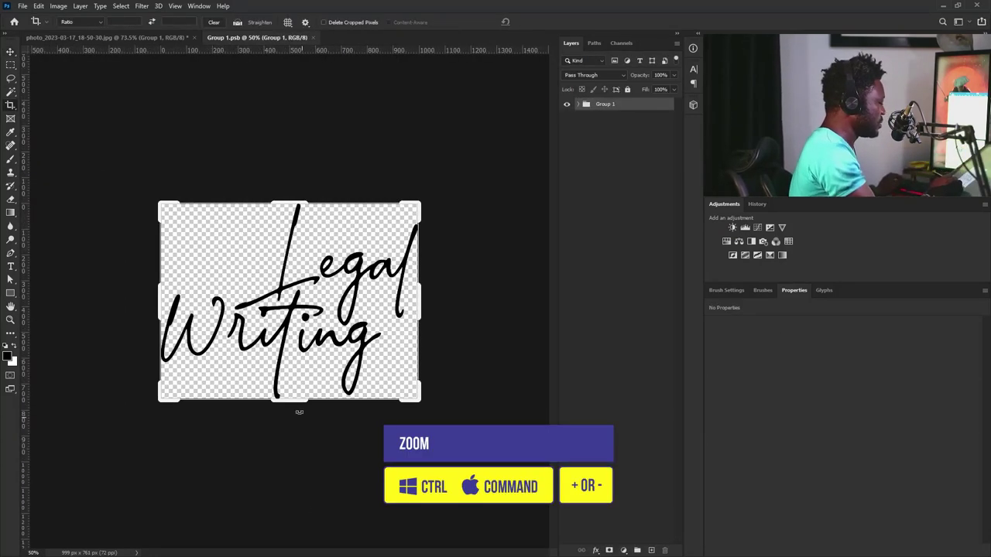
{"action": "left_click_drag", "start_coordinate": [292, 403], "coordinate": [293, 401]}
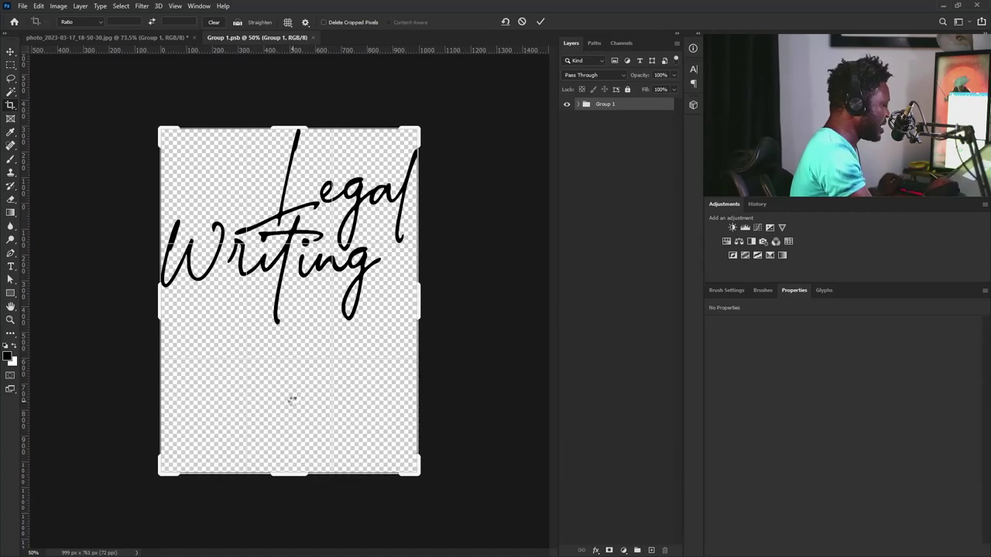
{"action": "key", "text": "Return"}
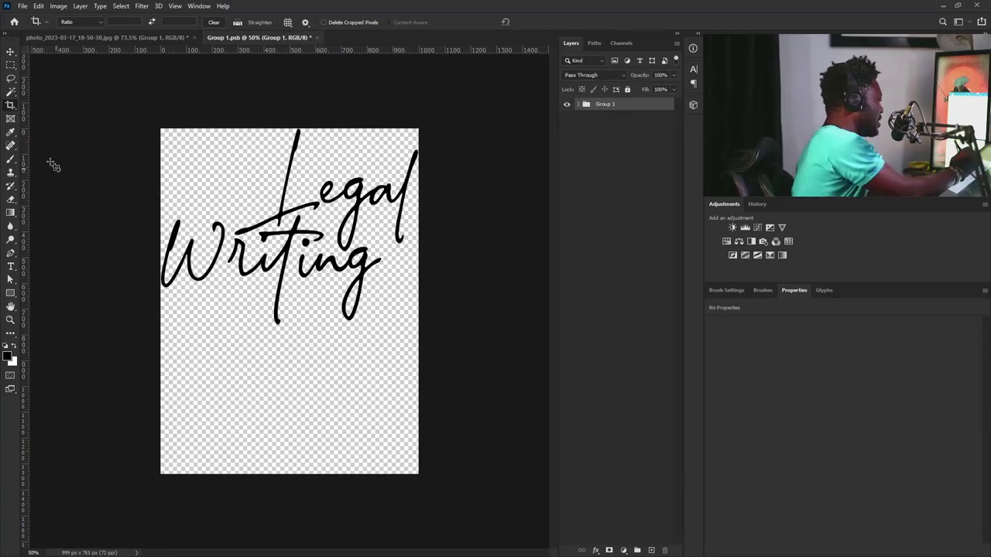
- Paste 'Basic Steps to Achieve an Expertise' as a new text line below the script
{"action": "left_click", "coordinate": [11, 268]}
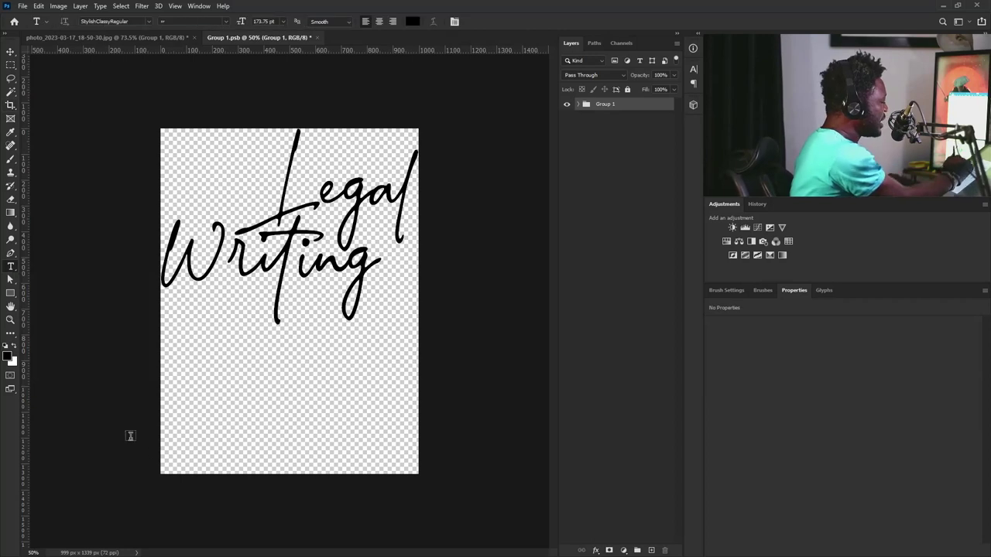
{"action": "left_click", "coordinate": [279, 371]}
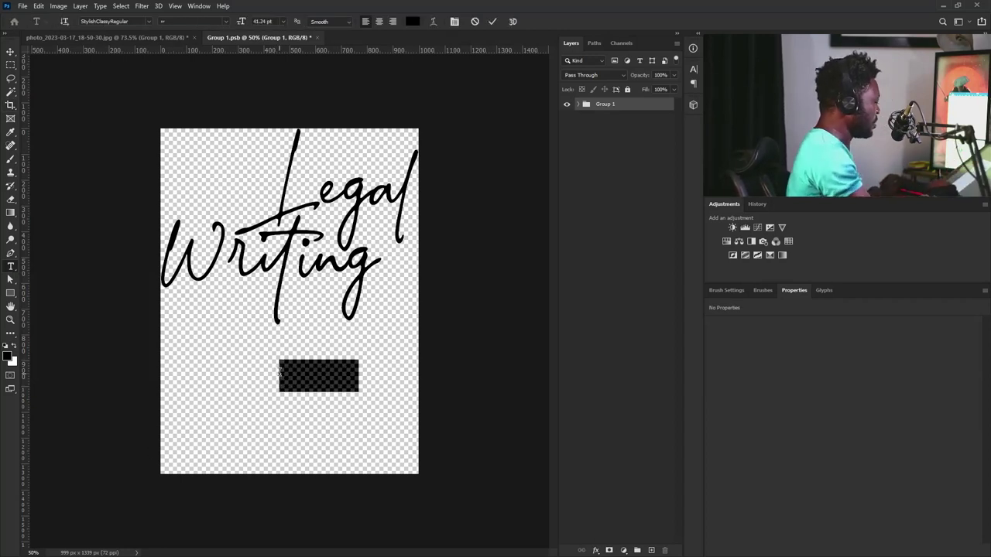
{"action": "key", "text": "ctrl+v"}
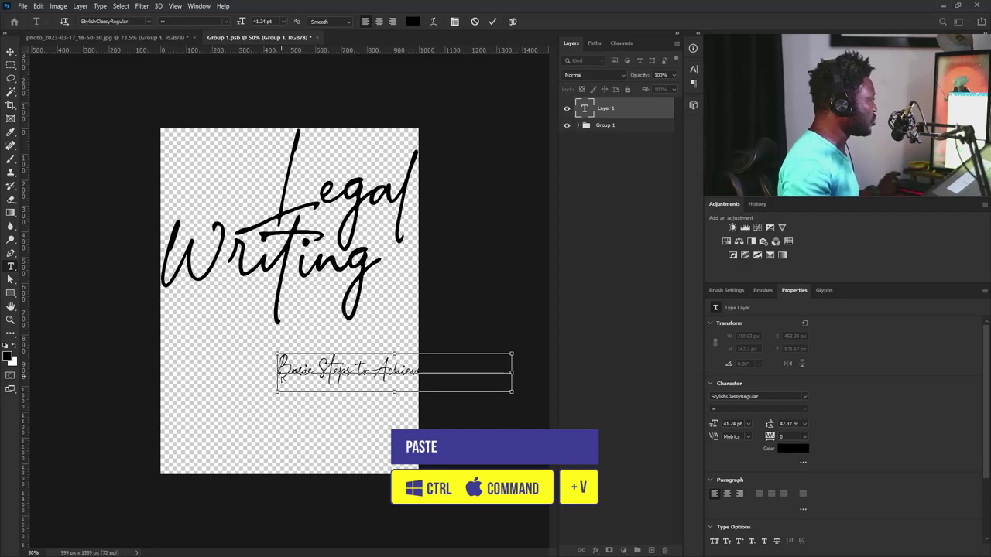
- Select the whole line and search the font list for 'hoef' to show Hoefler fonts
{"action": "key", "text": "ctrl+a"}
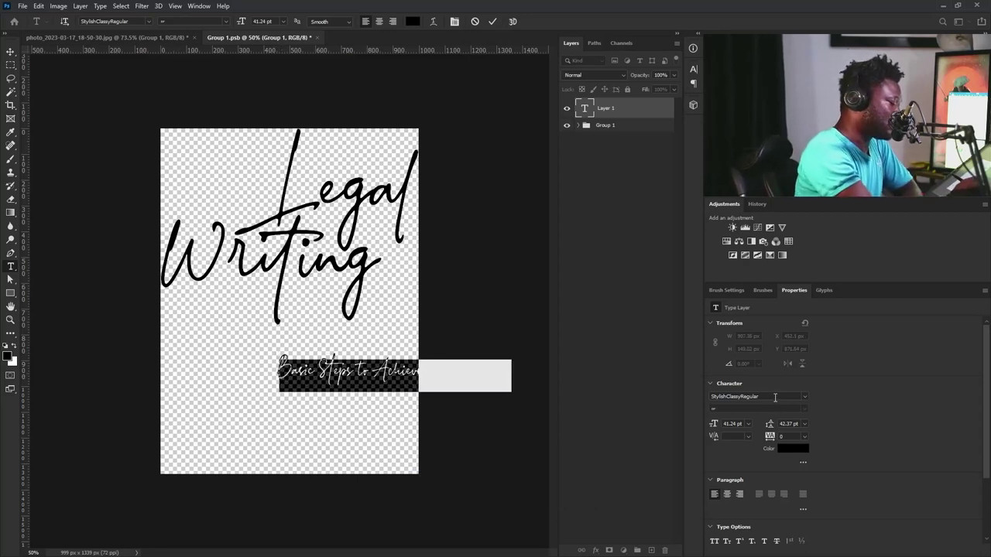
{"action": "left_click", "coordinate": [734, 396]}
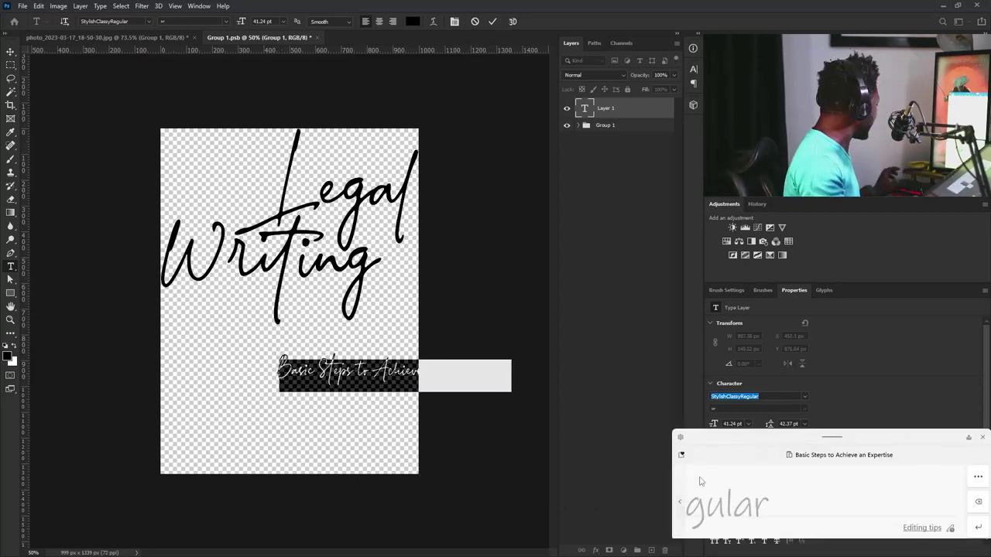
{"action": "type", "text": "hoef"}
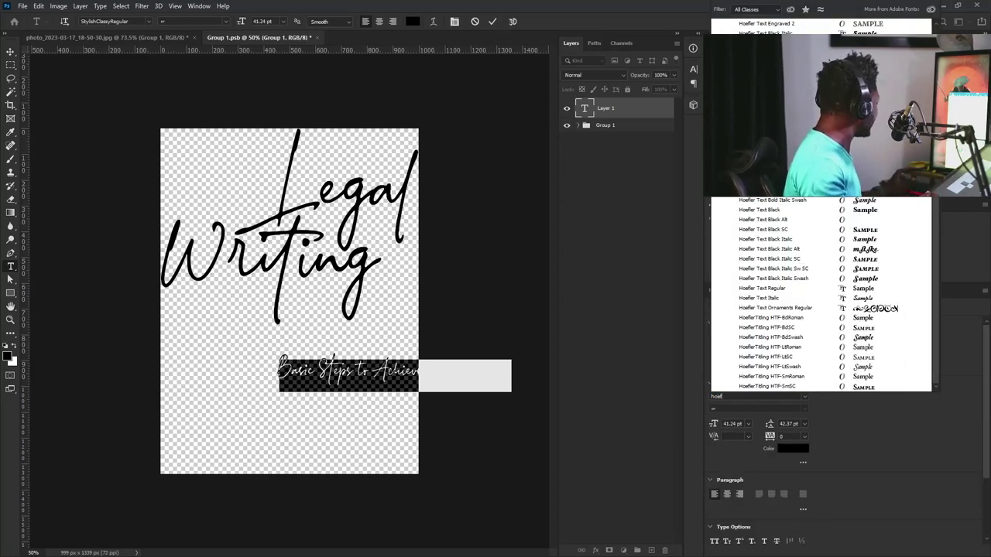
{"action": "type", "text": "f"}
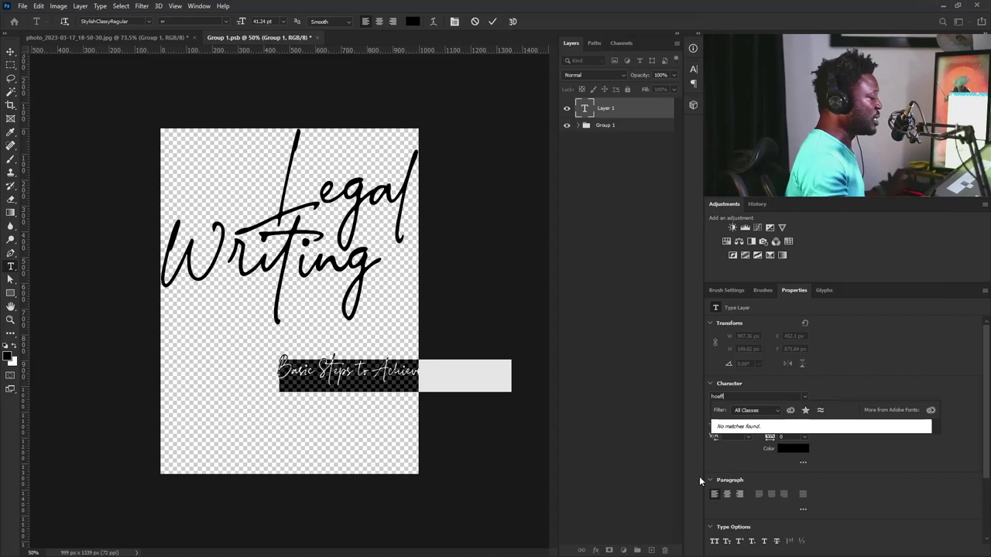
{"action": "key", "text": "BackSpace"}
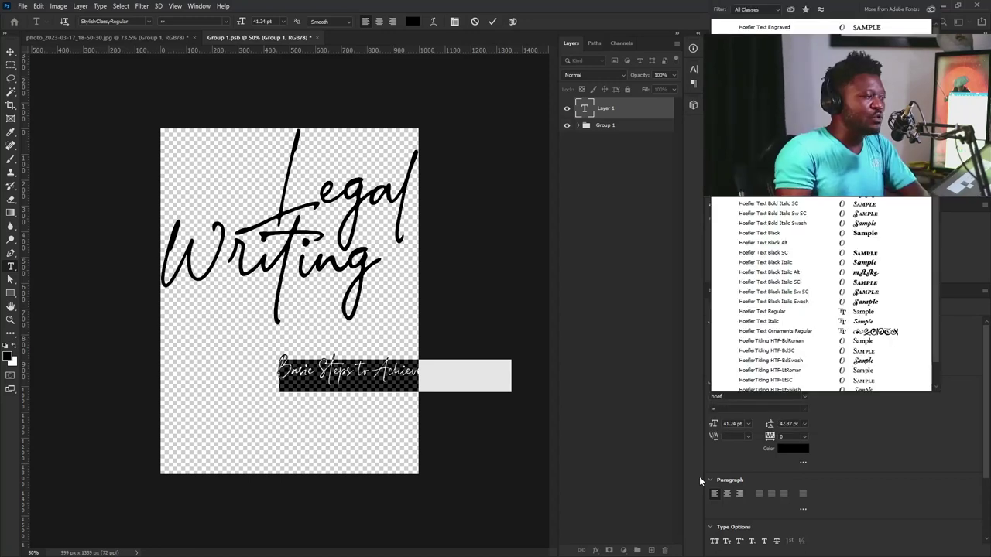
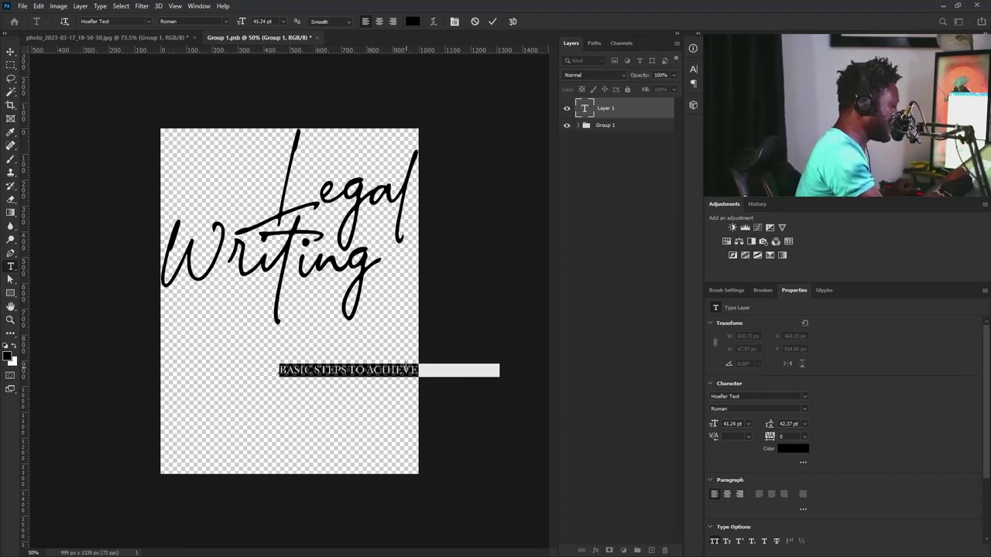
- Split the subtitle into three lines: BASIC STEPS, TO ACHIEVE, AN EXPERTISE
{"action": "left_click", "coordinate": [348, 371]}
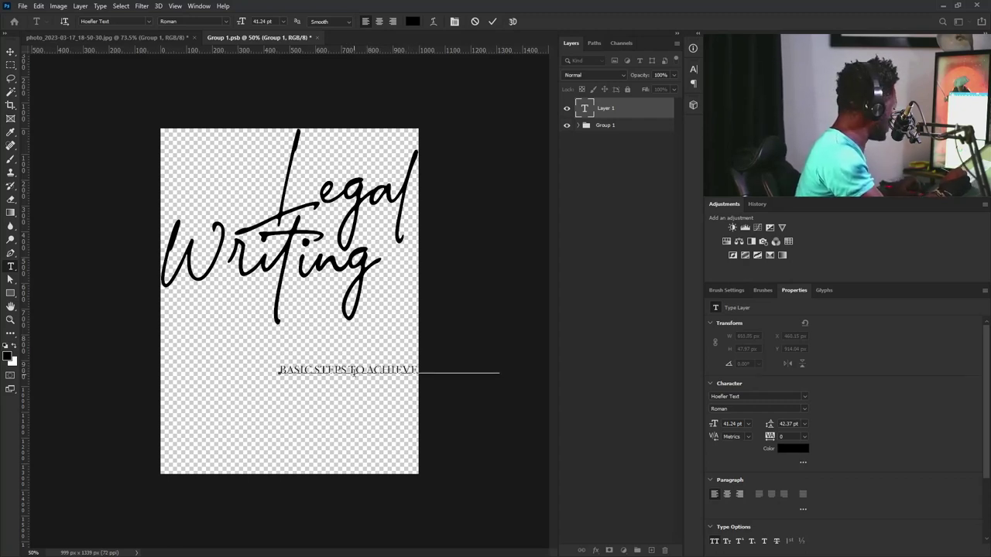
{"action": "key", "text": "Return"}
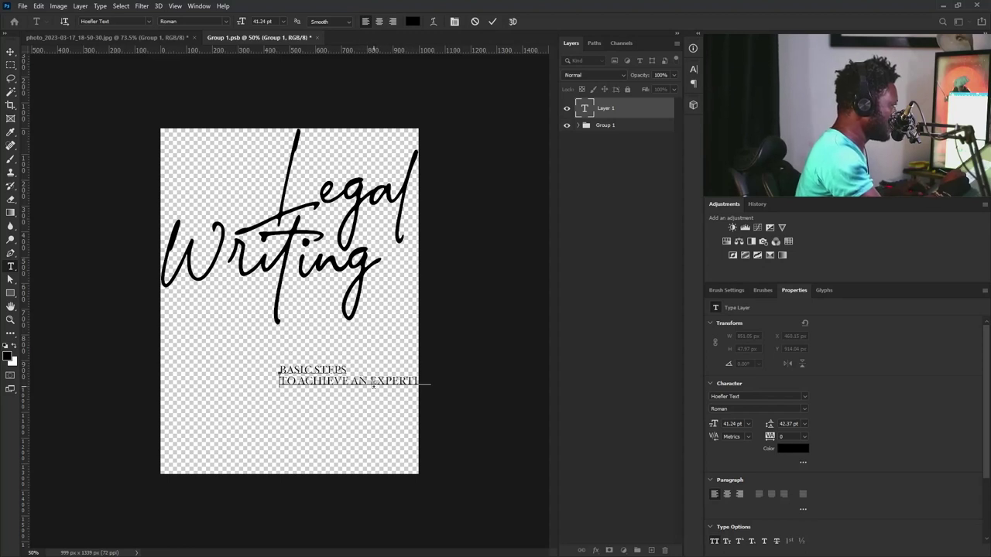
{"action": "key", "text": "Return"}
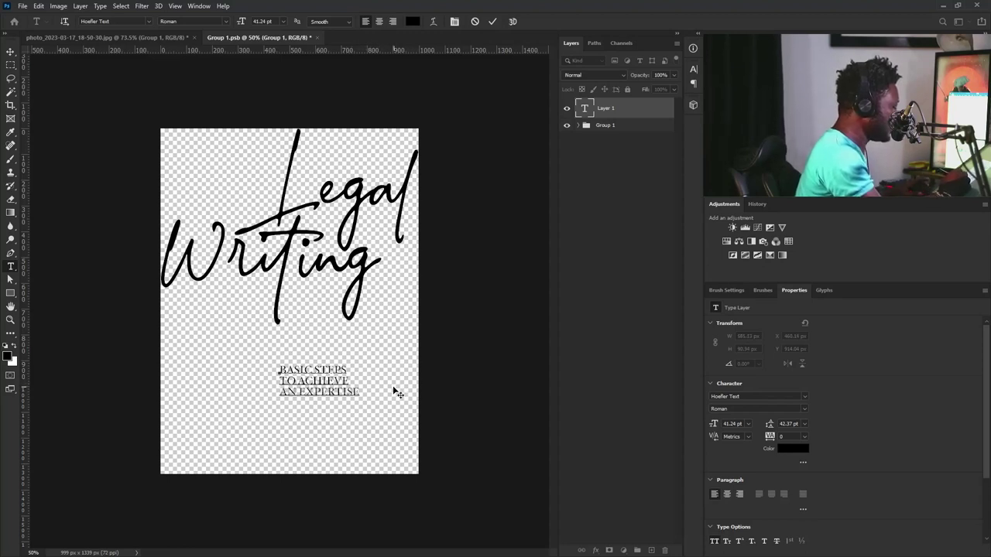
{"action": "left_click", "coordinate": [8, 52]}
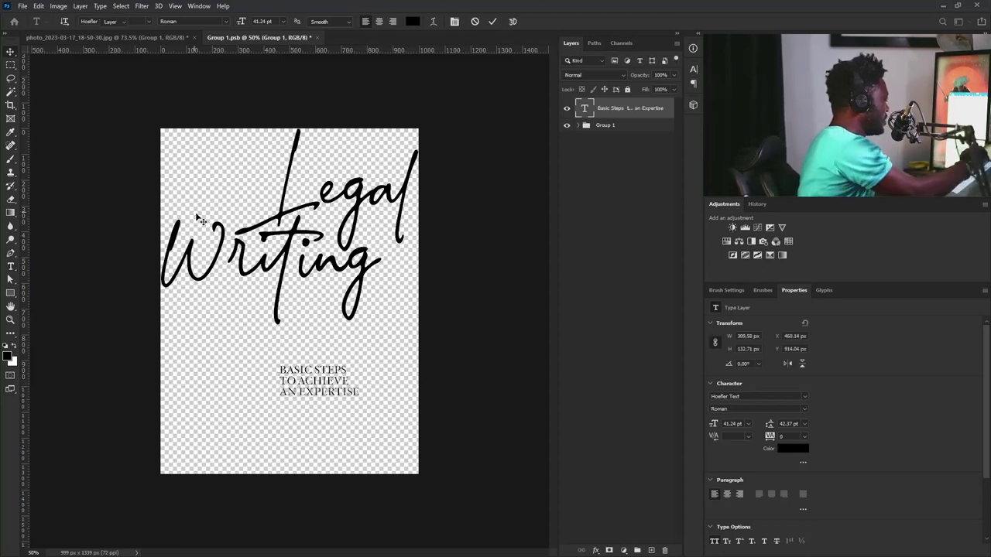
- Scale the subtitle to about 76 pt, widen it to the right edge, and place it under Writing
{"action": "key", "text": "ctrl+t"}
{"action": "left_click_drag", "start_coordinate": [370, 411], "coordinate": [423, 422]}
{"action": "left_click_drag", "start_coordinate": [348, 387], "coordinate": [422, 391]}
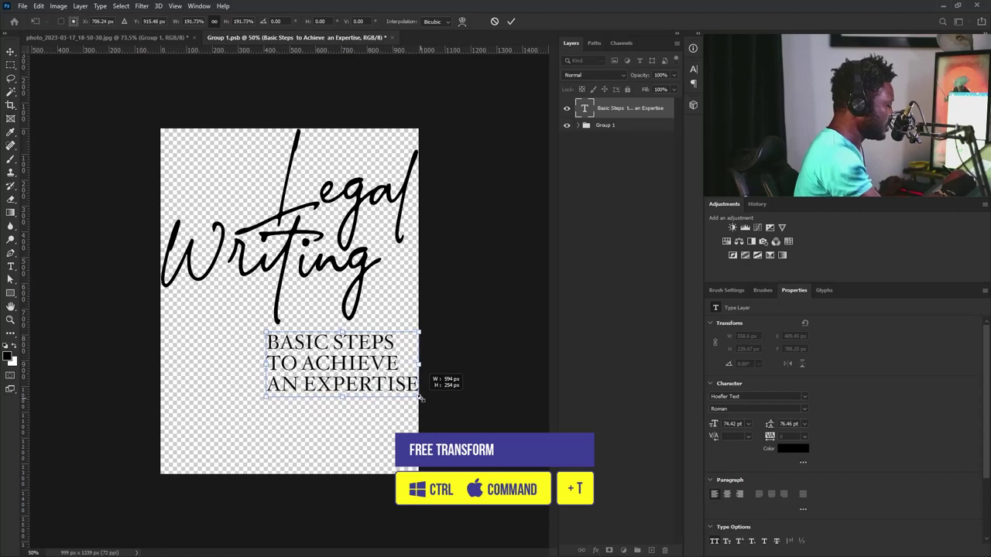
{"action": "left_click_drag", "start_coordinate": [325, 371], "coordinate": [324, 365]}
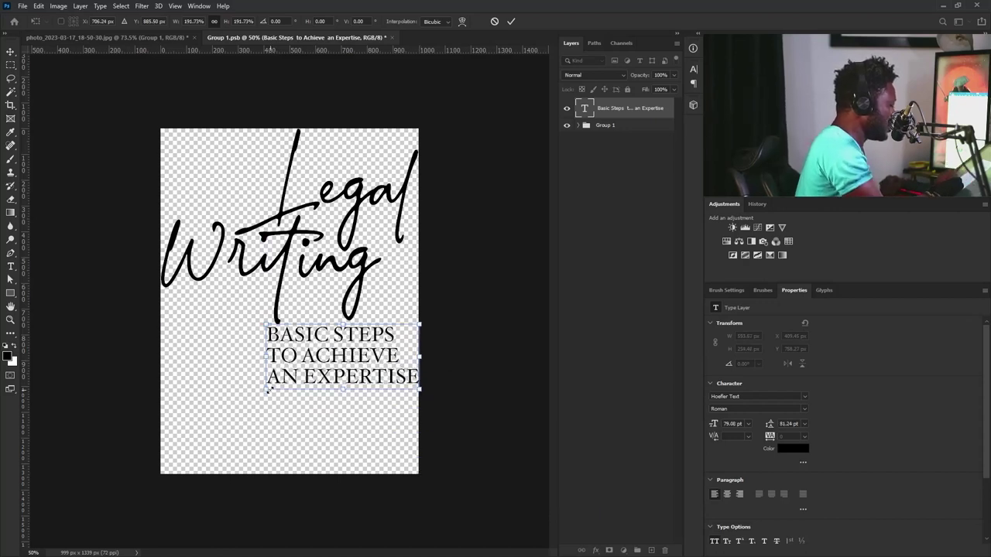
{"action": "left_click_drag", "start_coordinate": [261, 395], "coordinate": [266, 393]}
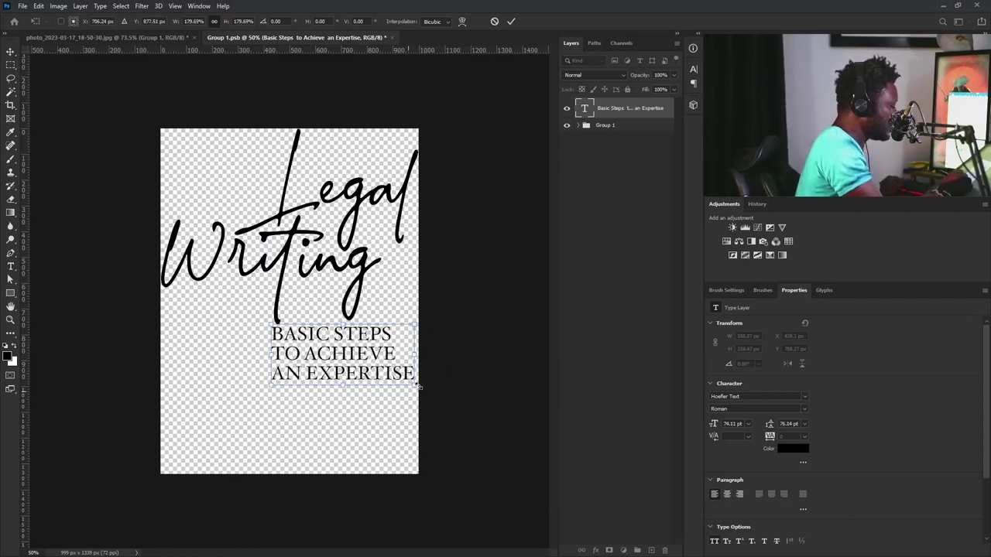
{"action": "left_click_drag", "start_coordinate": [416, 388], "coordinate": [372, 390]}
{"action": "key", "text": "Return"}
- Crop the canvas bottom to just below AN EXPERTISE, leaving 999 × 1006 px
{"action": "key", "text": "c"}
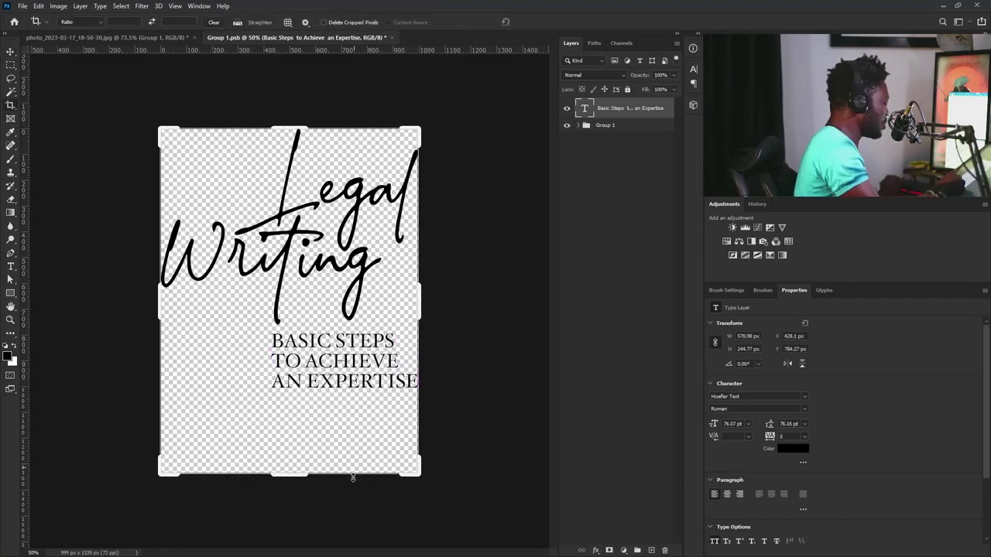
{"action": "left_click_drag", "start_coordinate": [302, 476], "coordinate": [313, 423]}
{"action": "key", "text": "Return"}
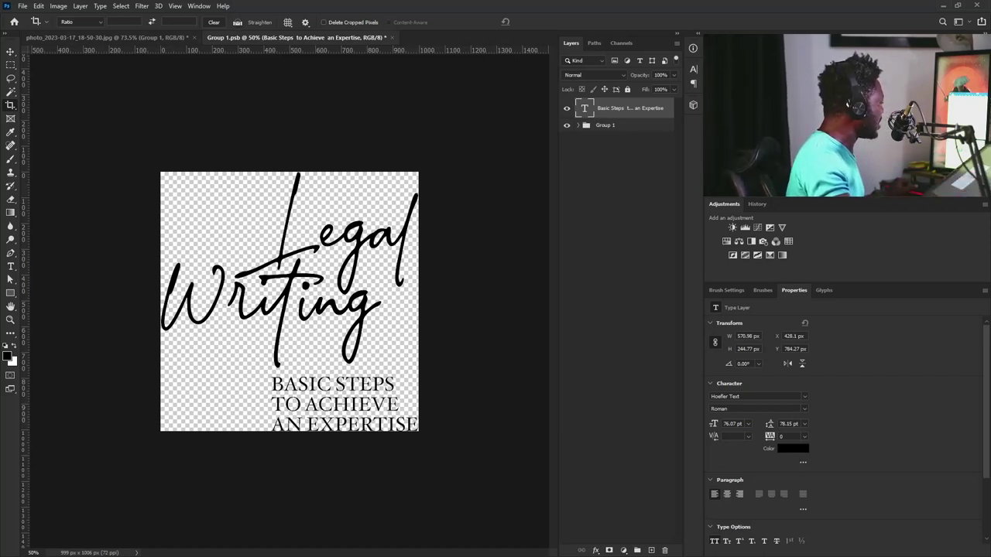
- Place the LAWRIT JOURNAL OF LAW logo, scaled down, at the canvas's top-left
{"action": "left_click_drag", "start_coordinate": [367, 331], "coordinate": [302, 259]}
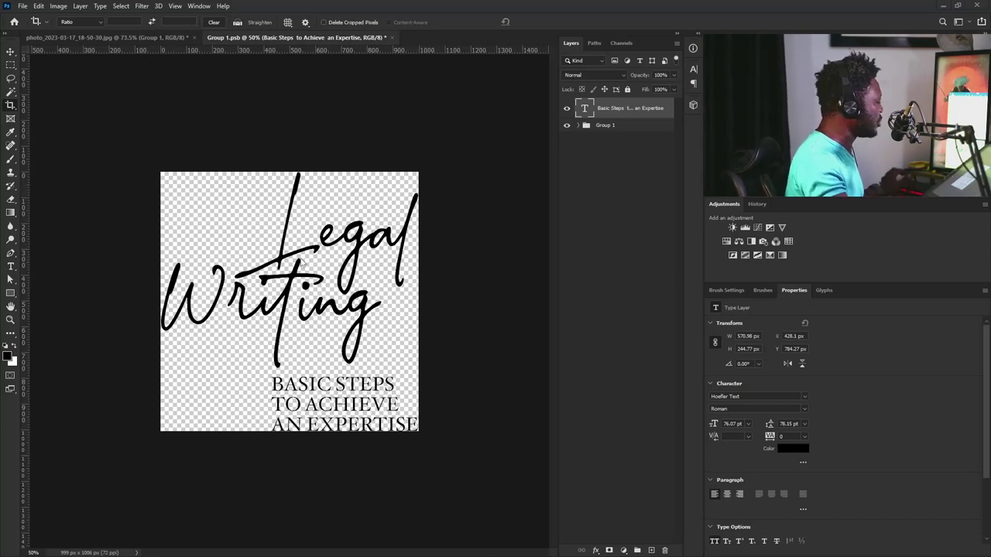
{"action": "left_click_drag", "start_coordinate": [418, 172], "coordinate": [277, 316]}
{"action": "left_click_drag", "start_coordinate": [229, 366], "coordinate": [233, 223]}
- Color the subtitle with the logo's green #006a00, then delete the logo layer
{"action": "key", "text": "Return"}
{"action": "key", "text": "c"}
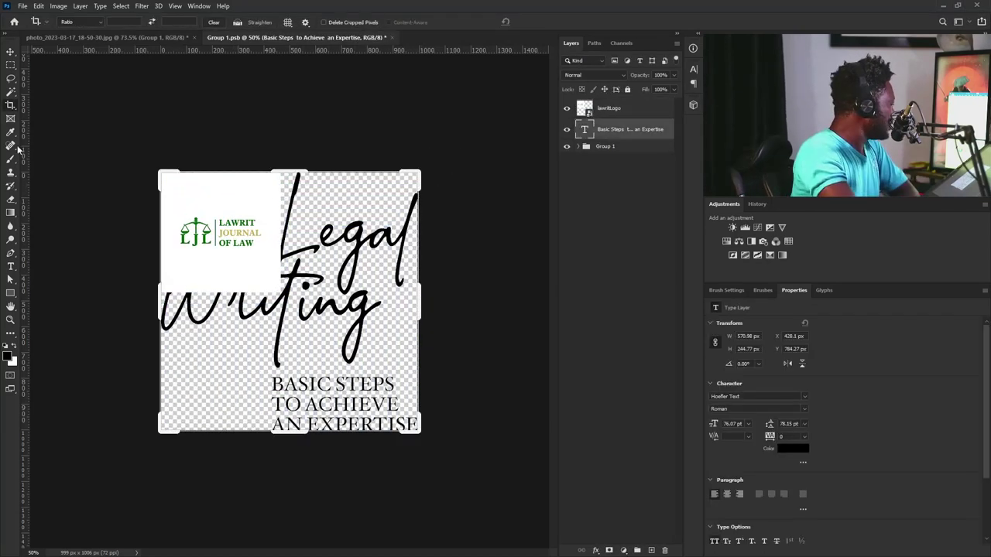
{"action": "left_click", "coordinate": [798, 449]}
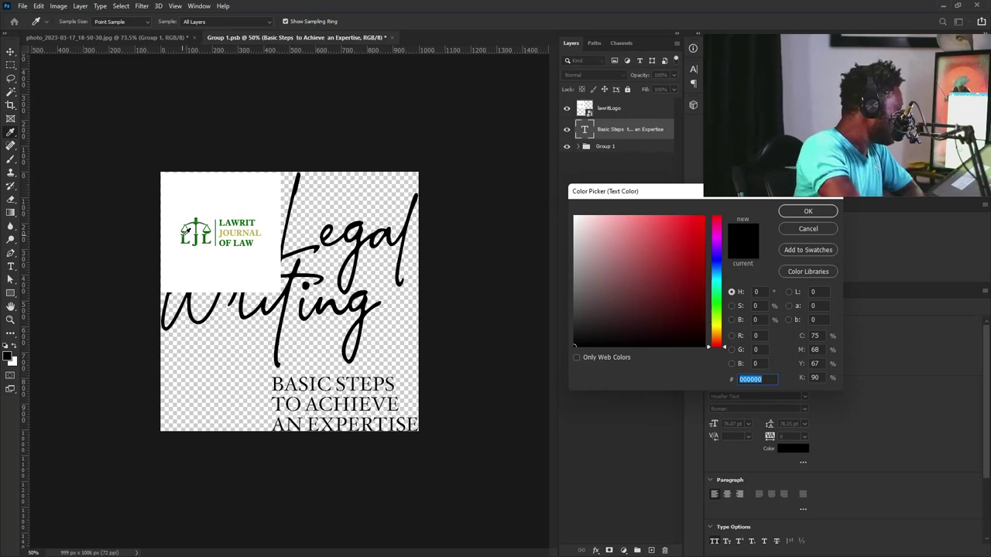
{"action": "left_click", "coordinate": [184, 234]}
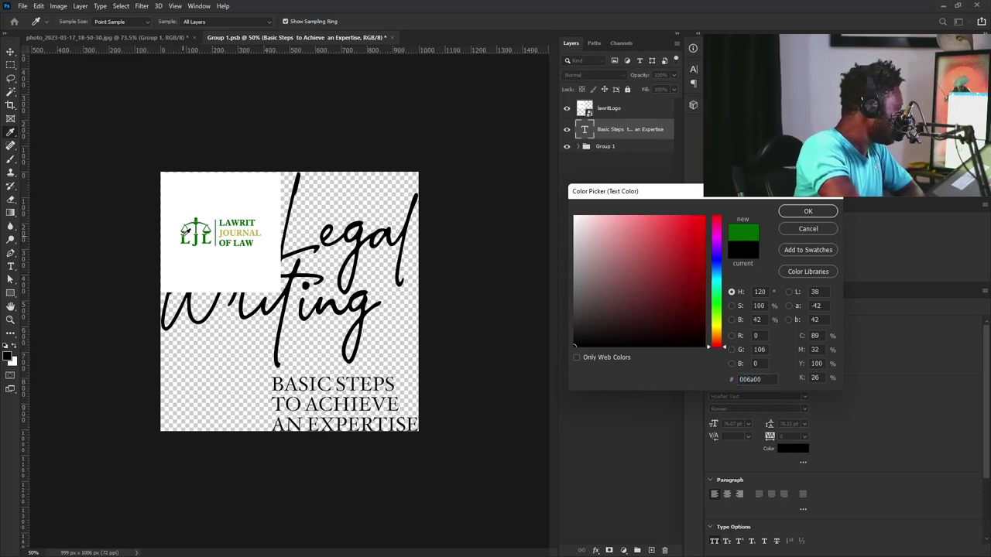
{"action": "left_click", "coordinate": [808, 212]}
{"action": "key", "text": "c"}
{"action": "left_click_drag", "start_coordinate": [624, 113], "coordinate": [667, 550]}
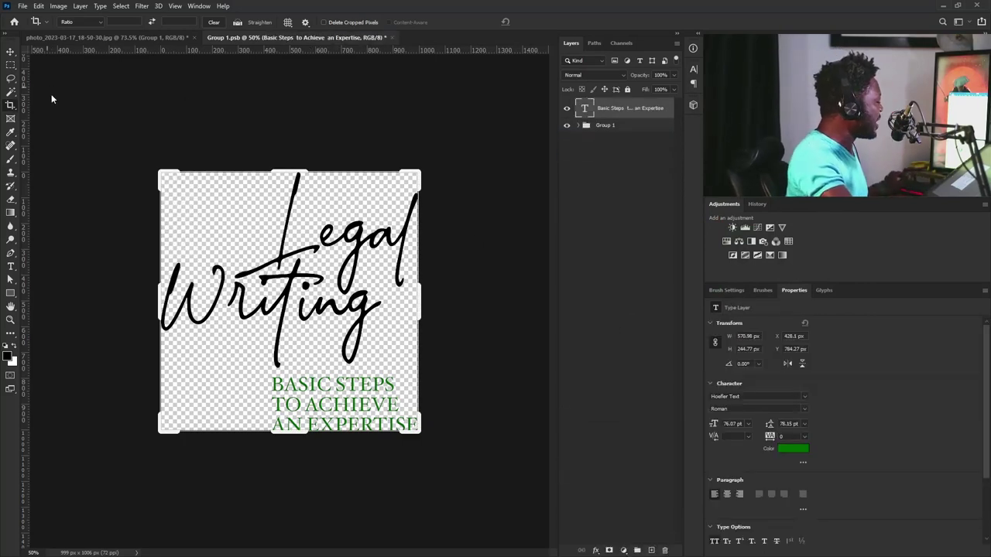
- Save the Legal Writing file and check the pen photo composite document
{"action": "key", "text": "v"}
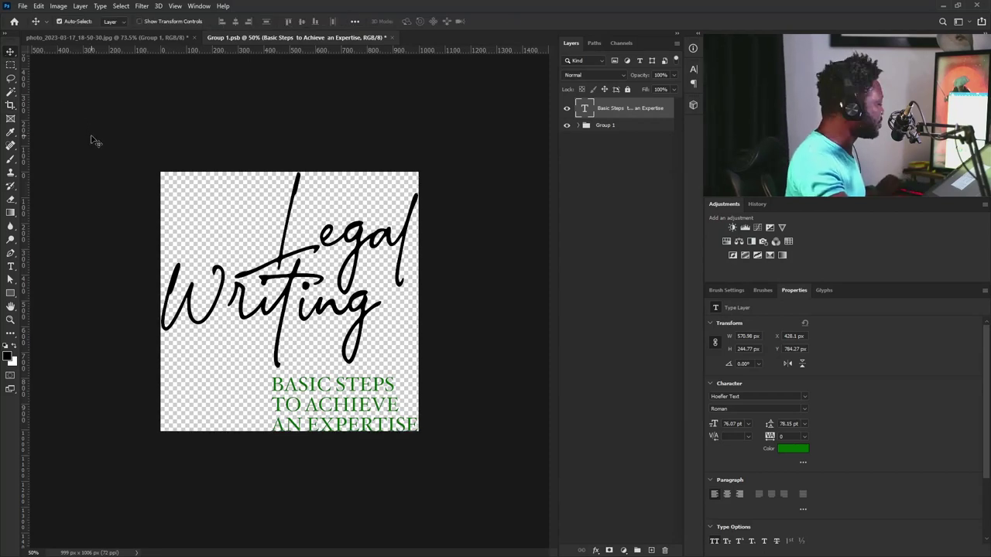
{"action": "key", "text": "ctrl+s"}
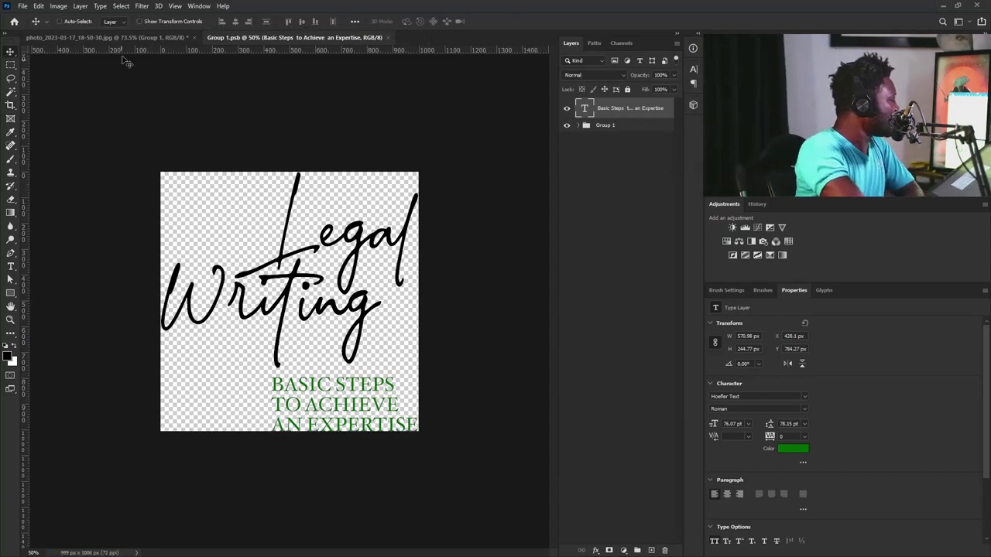
{"action": "left_click", "coordinate": [128, 39]}
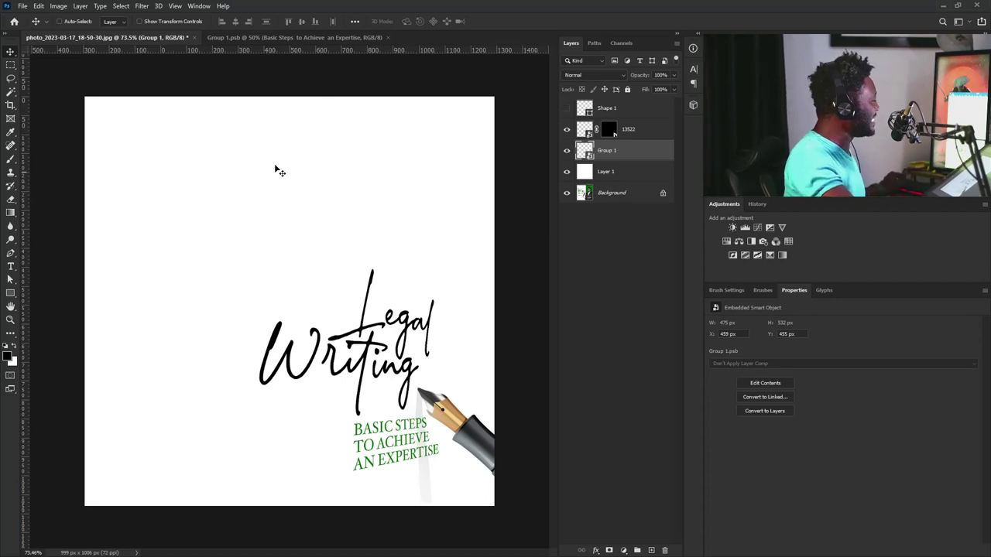
{"action": "left_click", "coordinate": [293, 37]}
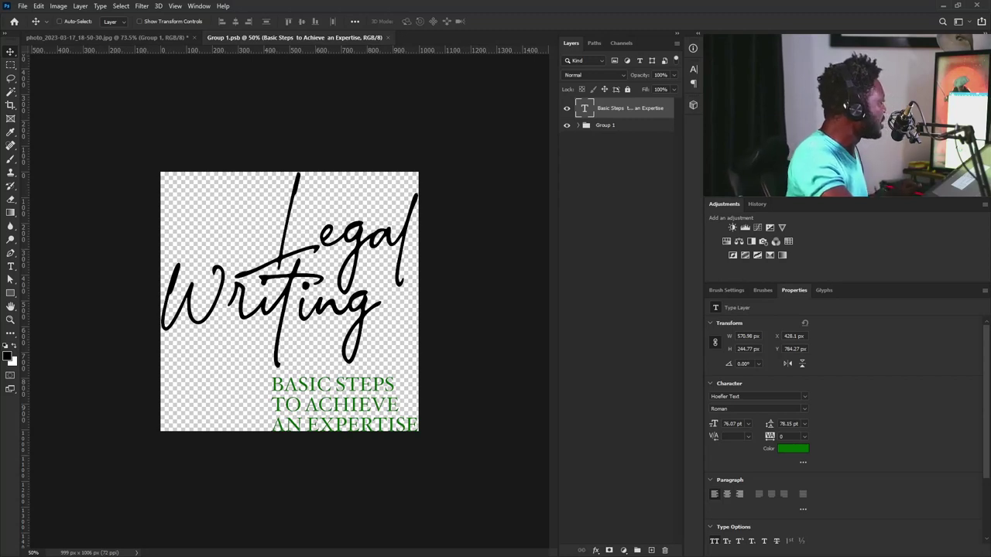
- Place the Google Meet logo beside the green subtitle and save Group 1.psb
{"action": "mouse_move", "coordinate": [261, 401]}
{"action": "left_mouse_down"}
{"action": "mouse_move", "coordinate": [289, 301]}
{"action": "mouse_move", "coordinate": [235, 386]}
{"action": "mouse_move", "coordinate": [225, 383]}
{"action": "mouse_move", "coordinate": [272, 362]}
{"action": "mouse_move", "coordinate": [232, 362]}
{"action": "mouse_move", "coordinate": [252, 389]}
{"action": "left_mouse_up"}
{"action": "key", "text": "Return"}
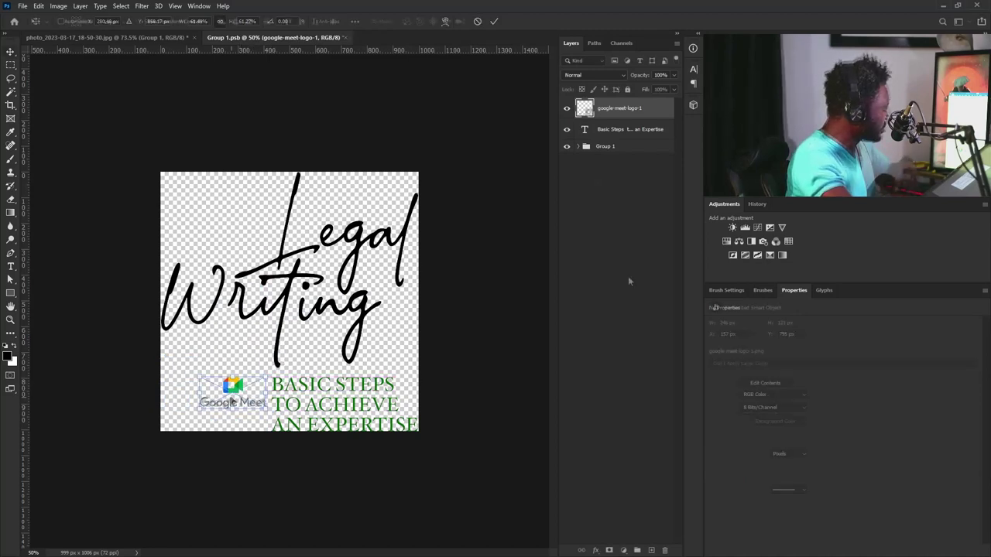
{"action": "key", "text": "ctrl+s"}
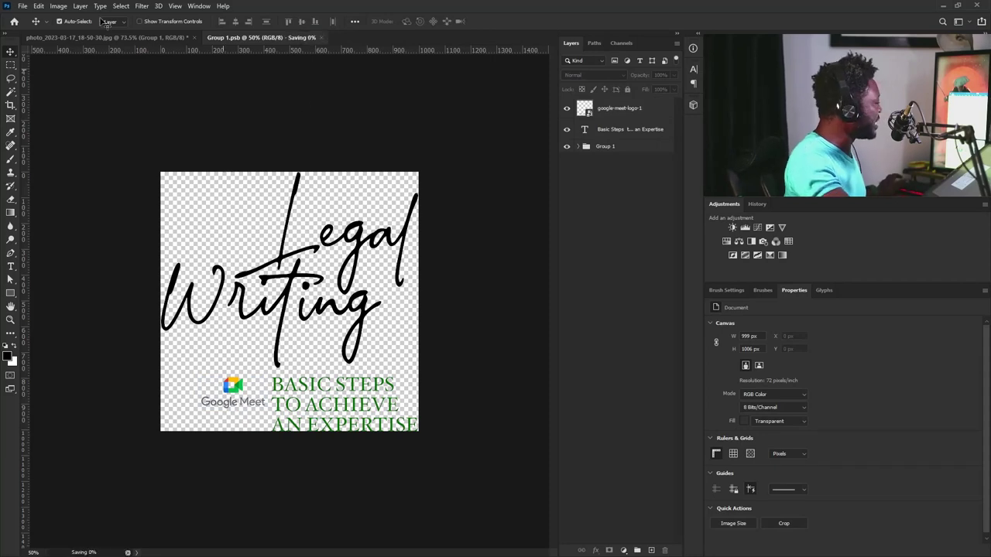
- Place the lawritLogo in the pen photo composite, scaled small, in the top-right corner
{"action": "left_click", "coordinate": [101, 37]}
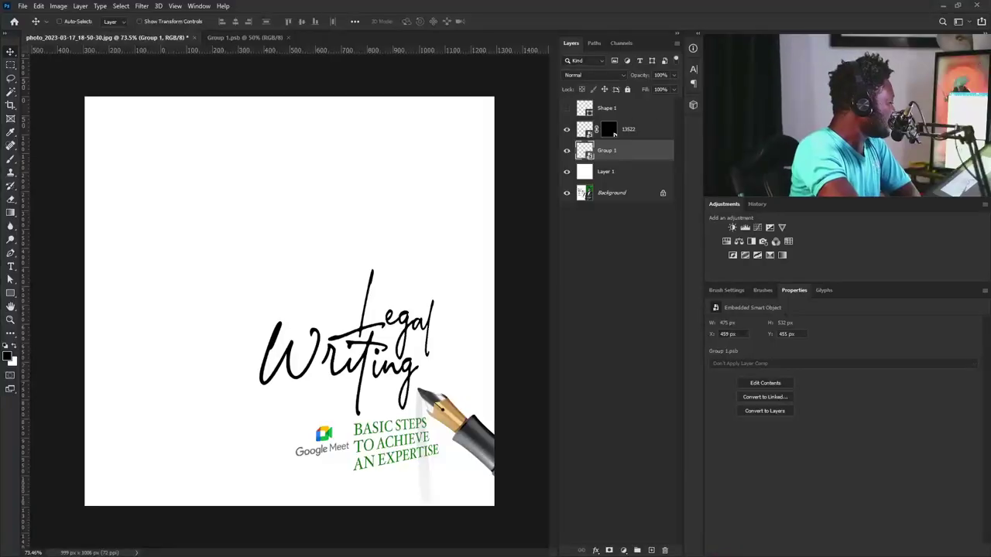
{"action": "left_click_drag", "start_coordinate": [372, 209], "coordinate": [391, 213]}
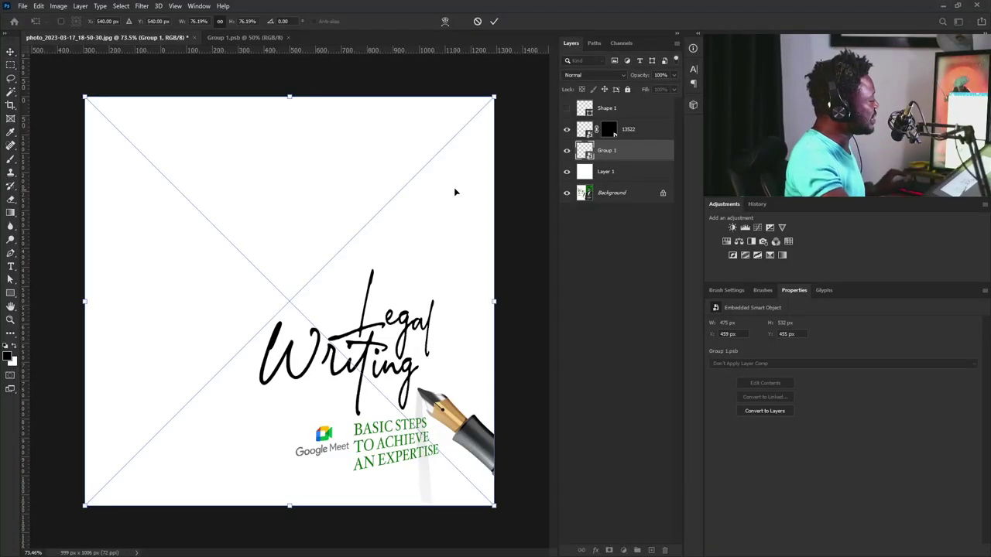
{"action": "left_click_drag", "start_coordinate": [499, 91], "coordinate": [433, 121]}
{"action": "left_click_drag", "start_coordinate": [356, 219], "coordinate": [371, 204]}
{"action": "left_click_drag", "start_coordinate": [453, 162], "coordinate": [470, 143]}
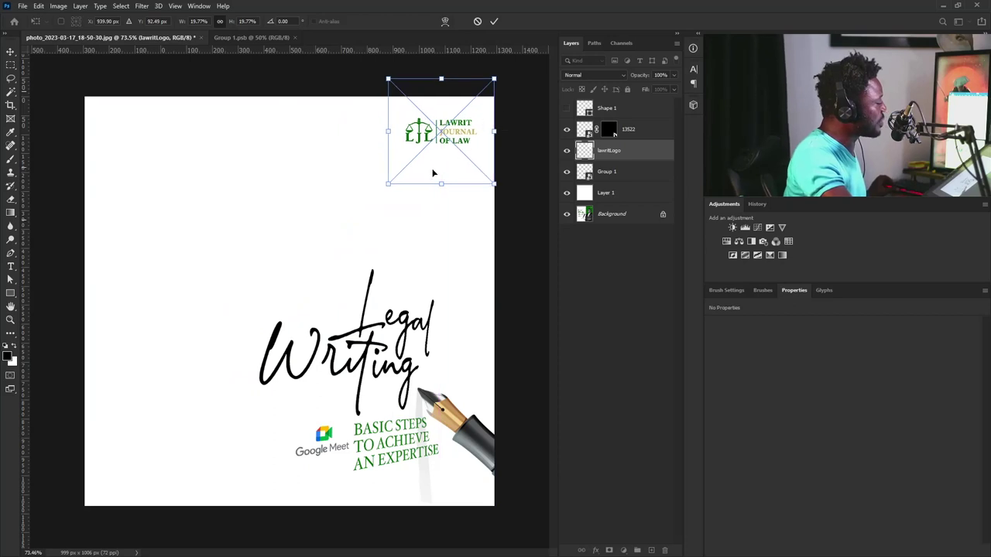
{"action": "left_click_drag", "start_coordinate": [394, 189], "coordinate": [391, 191]}
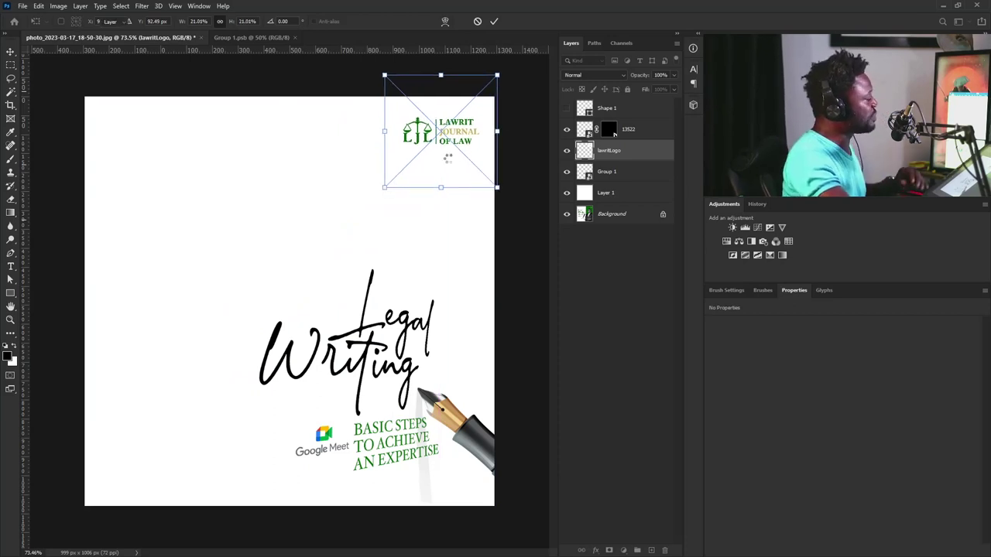
{"action": "key", "text": "Return"}
{"action": "left_click_drag", "start_coordinate": [463, 146], "coordinate": [459, 152]}
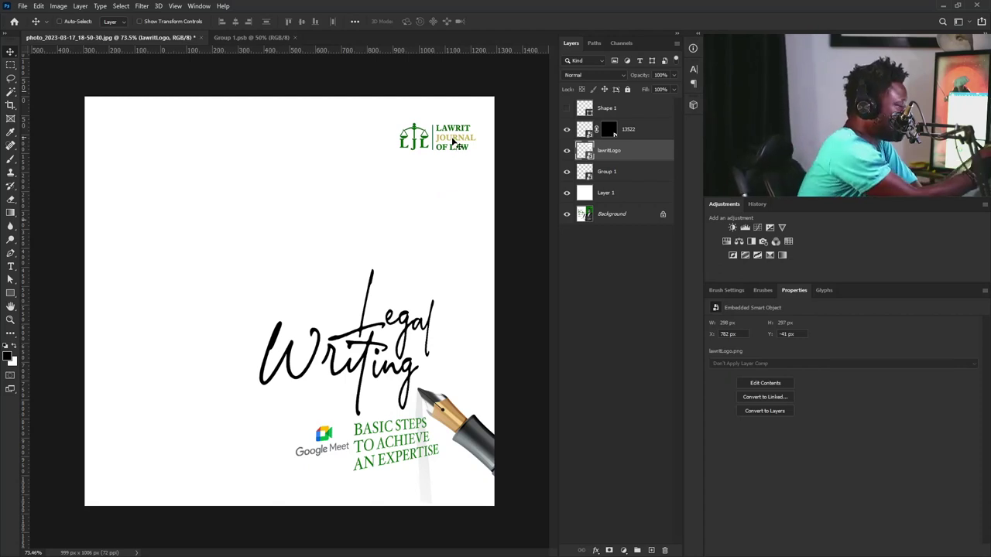
{"action": "left_click_drag", "start_coordinate": [464, 148], "coordinate": [460, 141]}
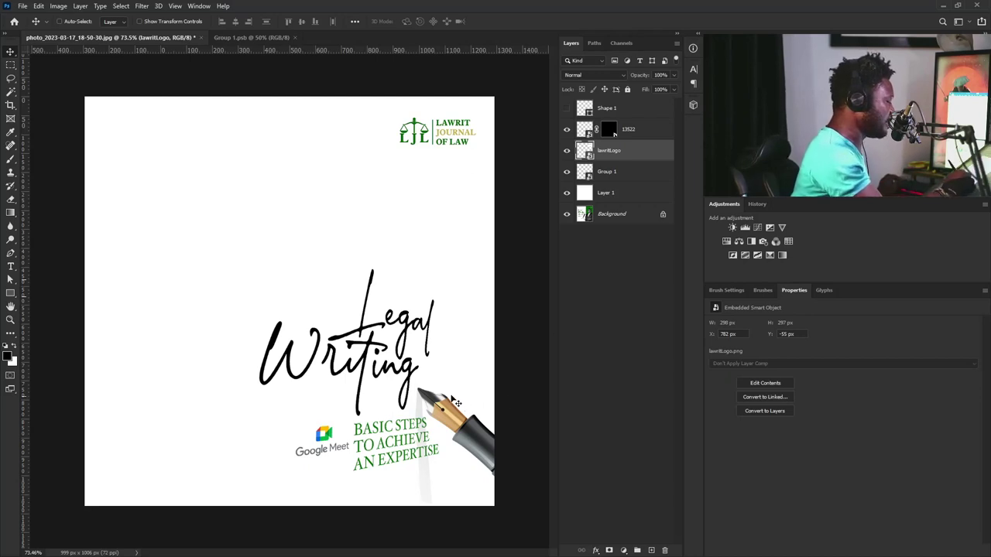
- Move the pen image layer higher on the canvas
{"action": "right_click", "coordinate": [469, 432]}
{"action": "left_click", "coordinate": [489, 436]}
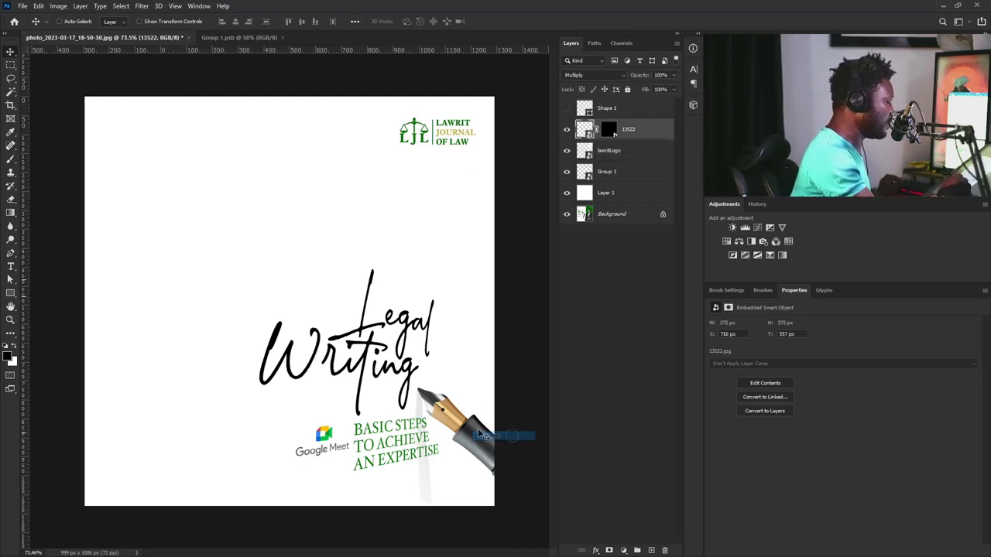
{"action": "left_click_drag", "start_coordinate": [457, 422], "coordinate": [461, 397]}
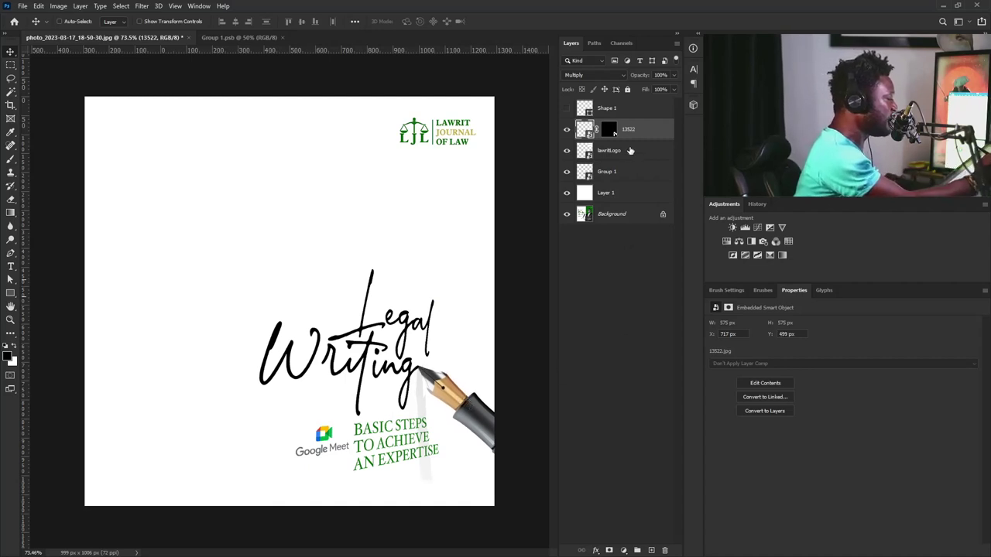
- Move the title block layers down about 31 px and the LAWRIT logo up-left
{"action": "left_click", "coordinate": [627, 172], "text": "shift"}
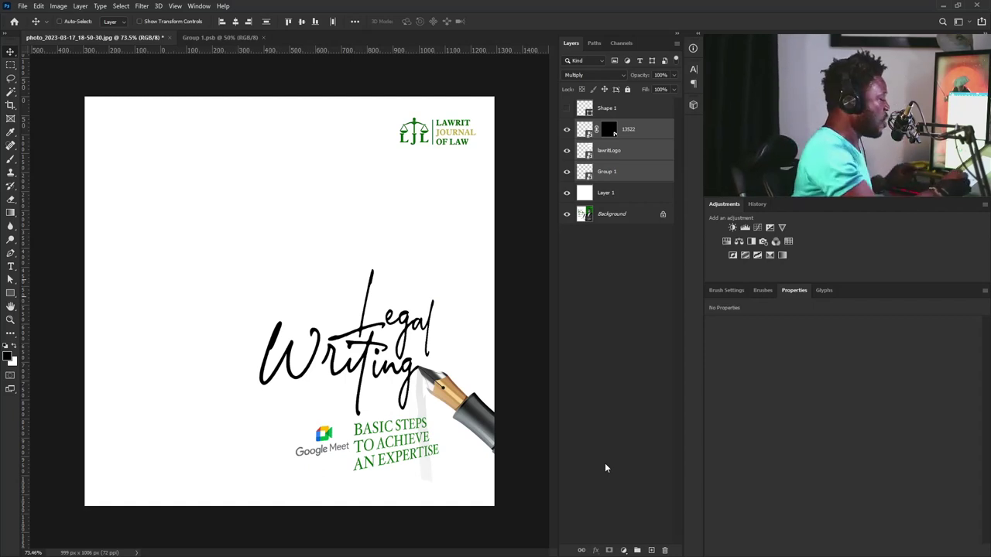
{"action": "left_click_drag", "start_coordinate": [480, 412], "coordinate": [485, 434]}
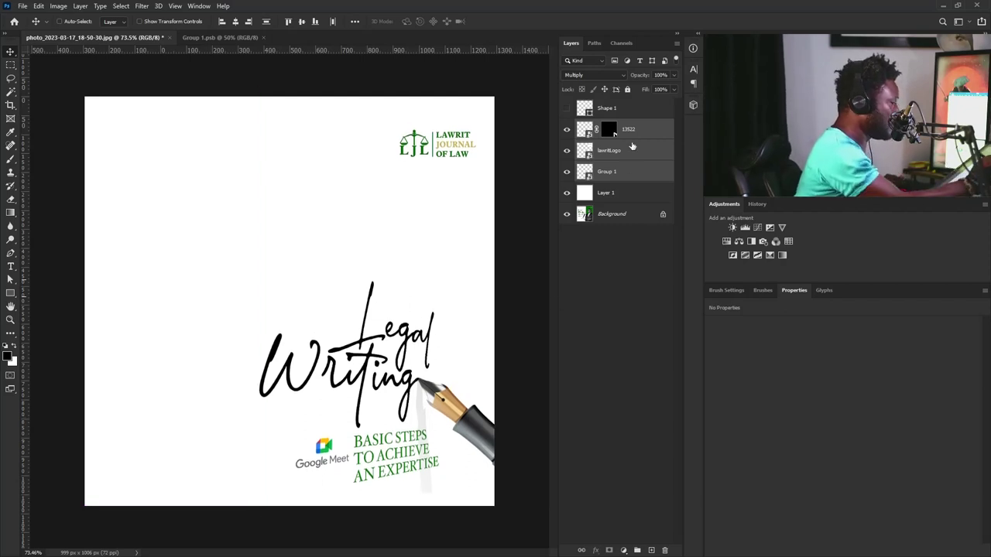
{"action": "left_click", "coordinate": [608, 150]}
{"action": "left_click_drag", "start_coordinate": [478, 144], "coordinate": [470, 126]}
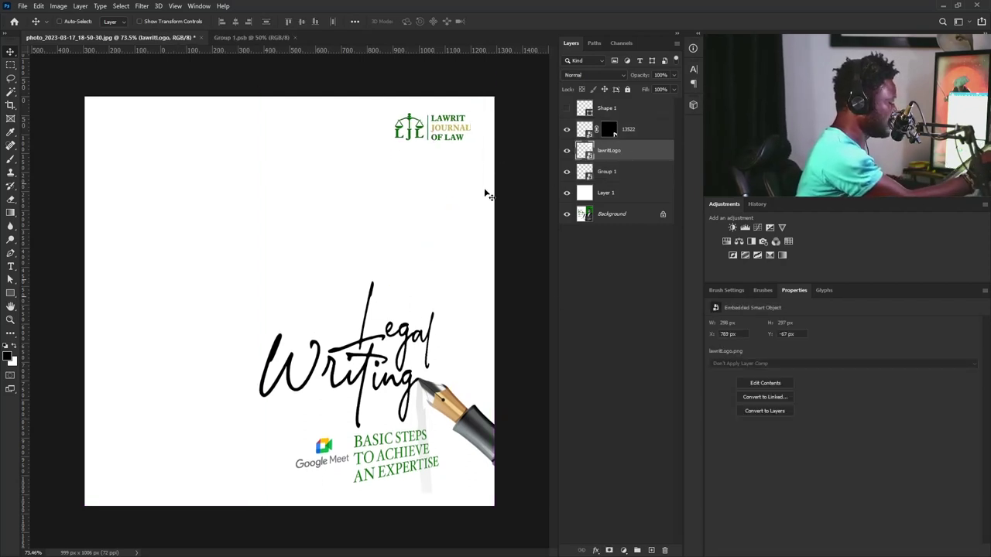
- Set up a 125 px soft round brush on the 13522 pen layer's mask
{"action": "left_click", "coordinate": [609, 173]}
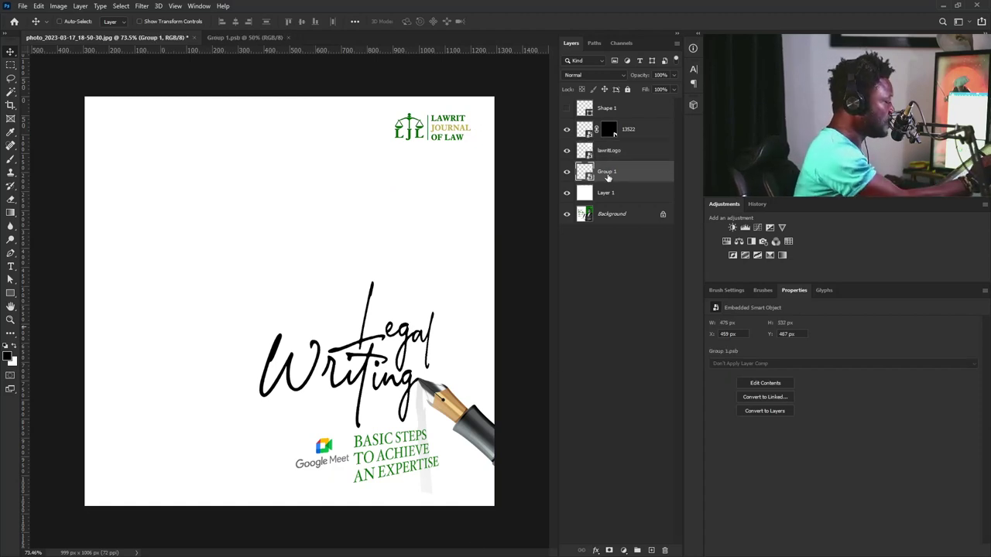
{"action": "left_click", "coordinate": [610, 138]}
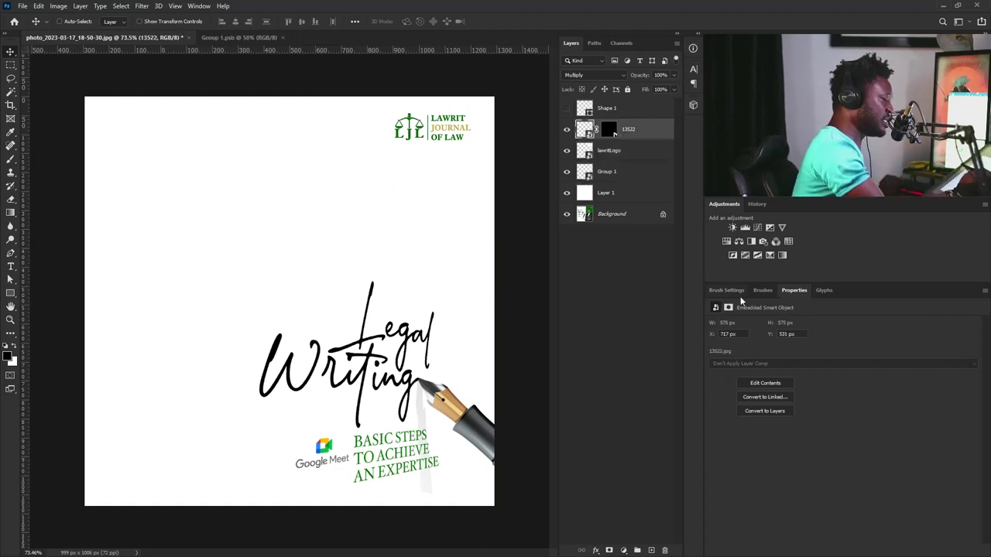
{"action": "left_click", "coordinate": [735, 291]}
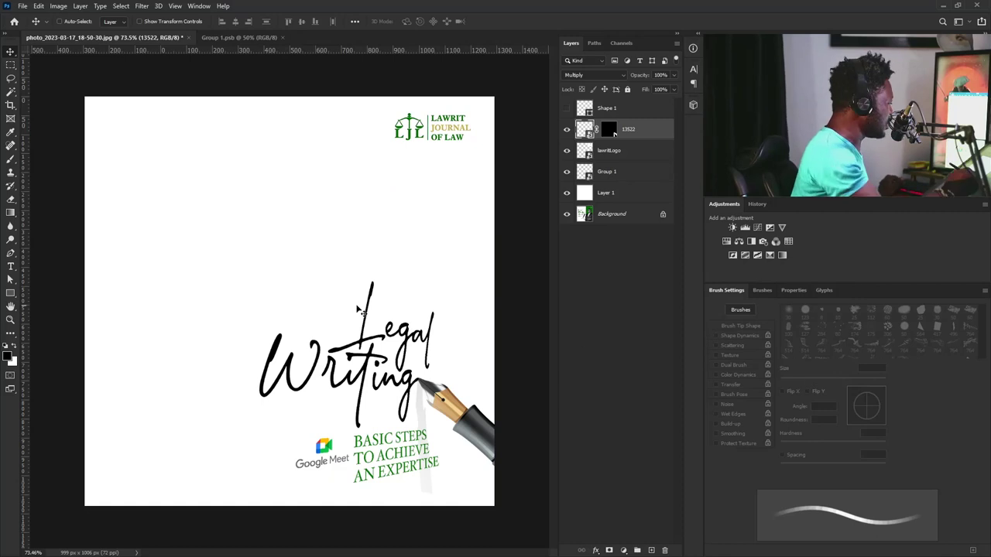
{"action": "left_click", "coordinate": [11, 158]}
{"action": "left_click", "coordinate": [789, 312]}
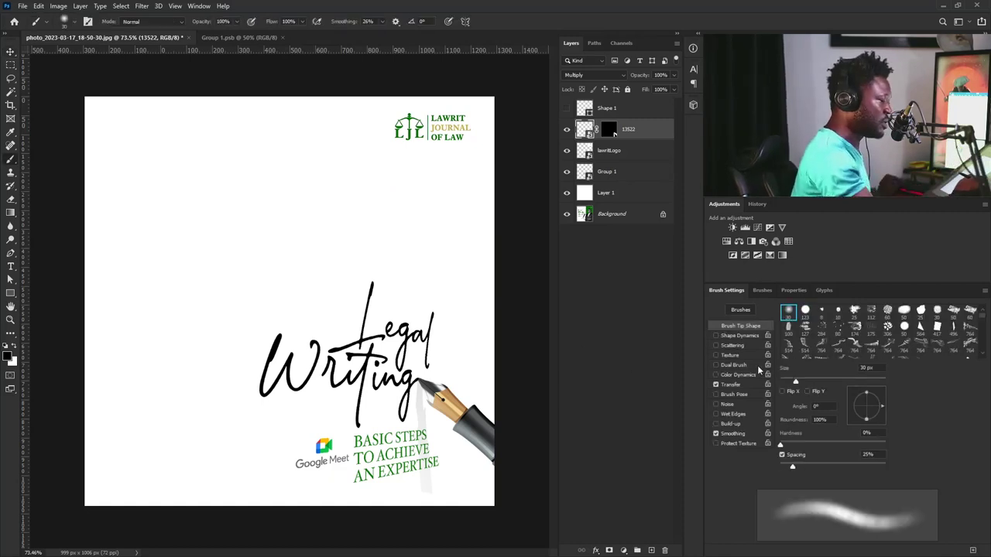
{"action": "left_click", "coordinate": [609, 128]}
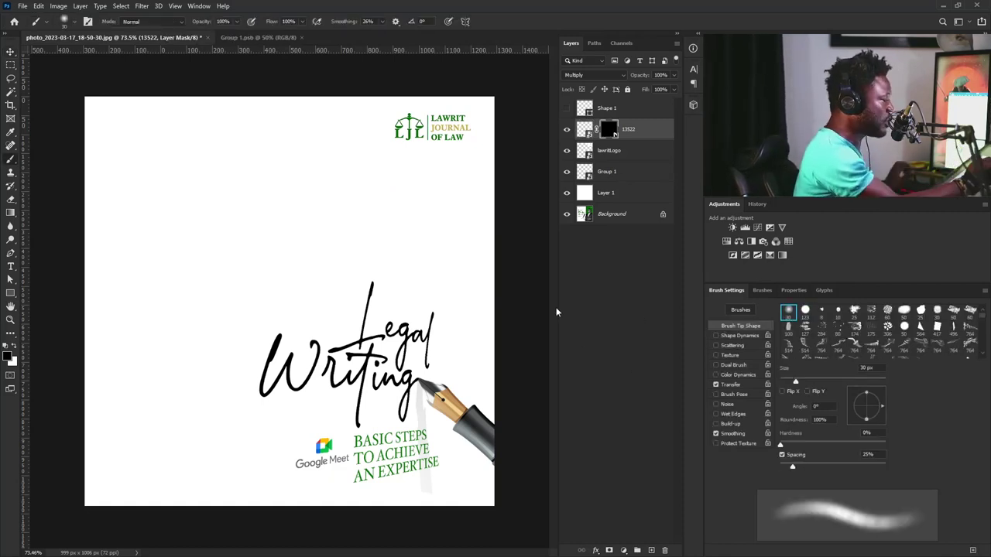
{"action": "key", "text": "]"}
{"action": "key", "text": "]"}
{"action": "key", "text": "]"}
{"action": "key", "text": "]"}
{"action": "key", "text": "]"}
{"action": "key", "text": "]"}
{"action": "key", "text": "]"}
{"action": "key", "text": "]"}
{"action": "key", "text": "]"}
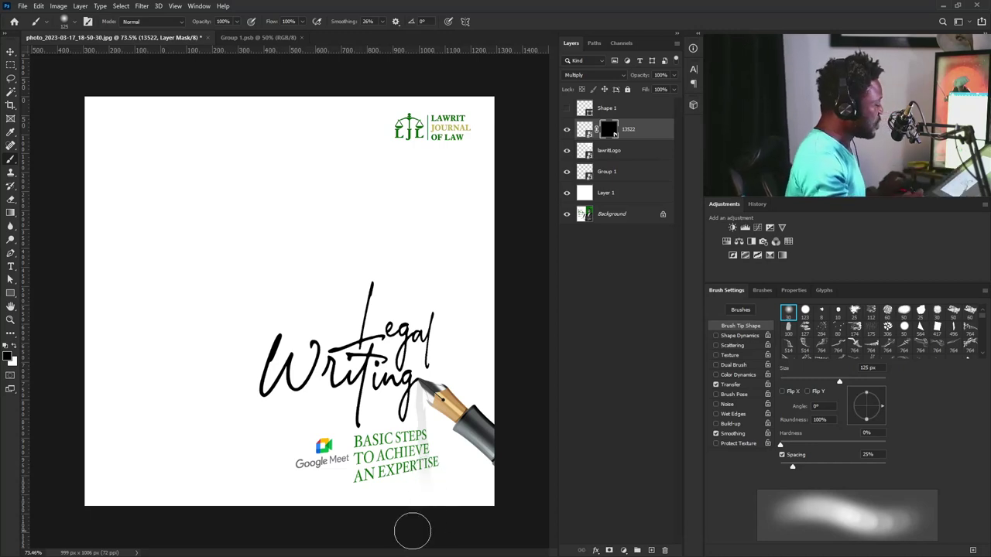
{"action": "key", "text": "v"}
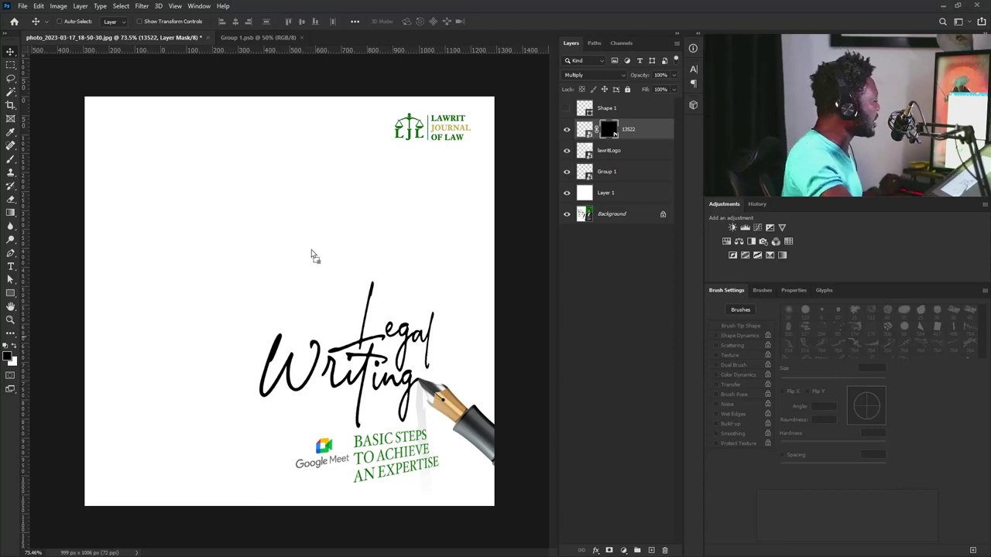
- Place the Google Meet icon rotated 180°, flipped horizontally, scaled to 130% along the left edge
{"action": "left_click_drag", "start_coordinate": [260, 233], "coordinate": [268, 231]}
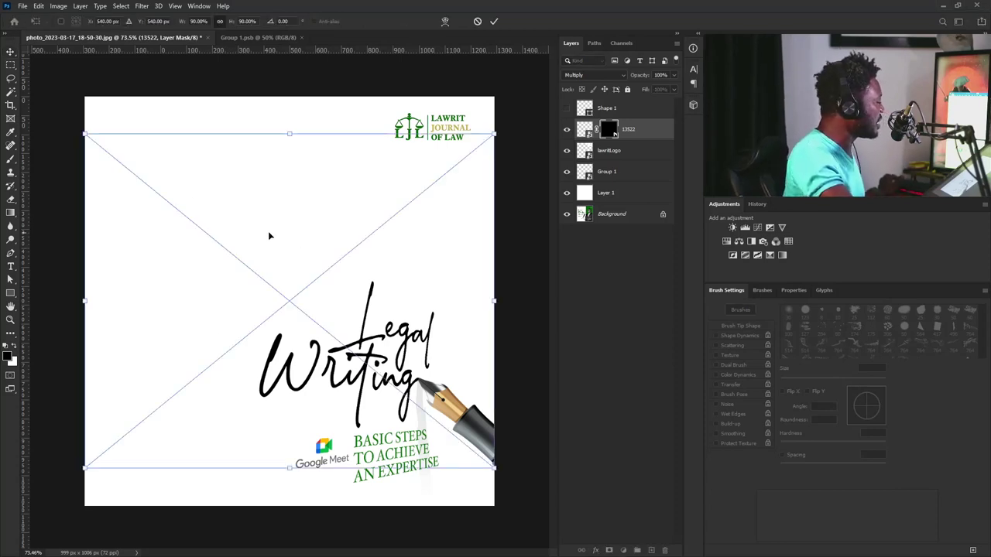
{"action": "left_click_drag", "start_coordinate": [450, 479], "coordinate": [328, 198]}
{"action": "right_click", "coordinate": [328, 198]}
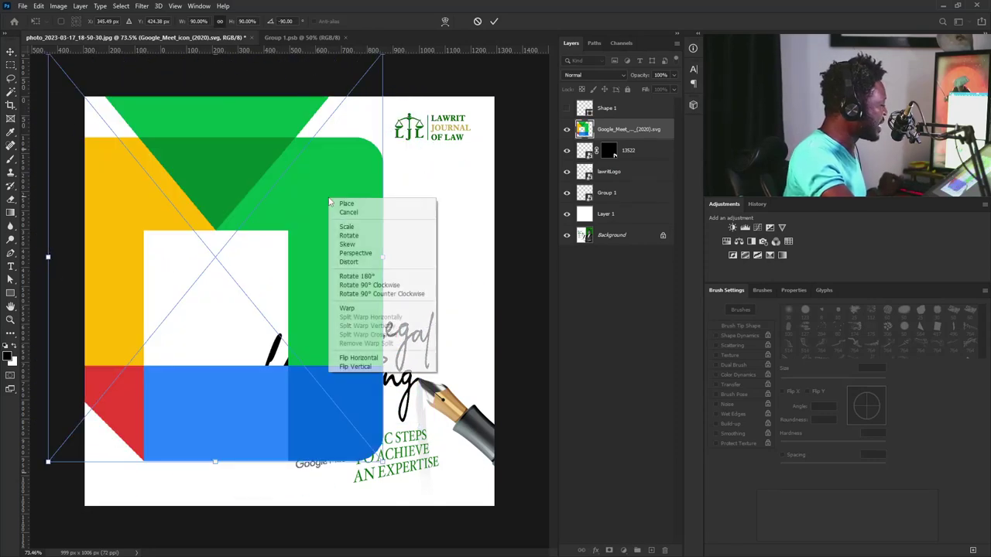
{"action": "left_click", "coordinate": [373, 276]}
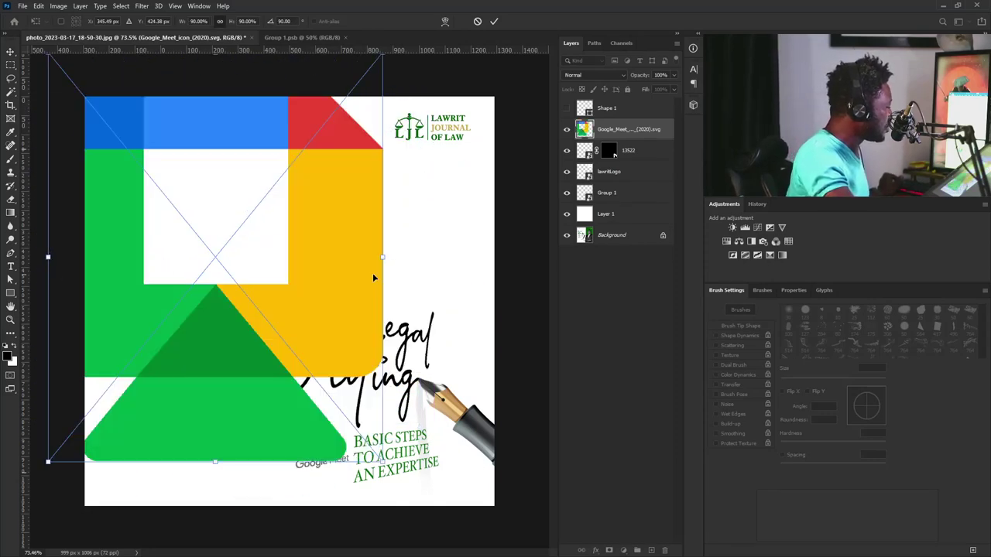
{"action": "right_click", "coordinate": [340, 242]}
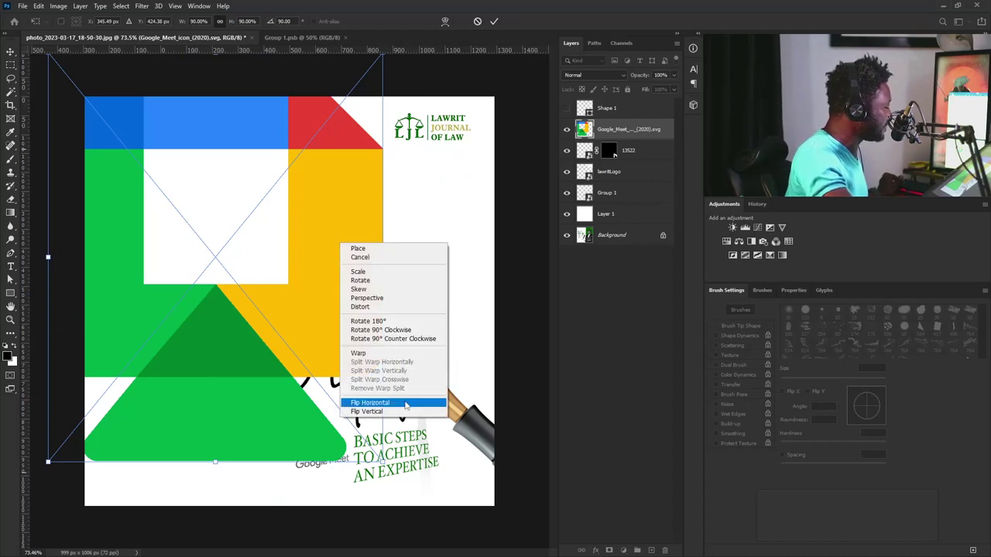
{"action": "left_click", "coordinate": [408, 402]}
{"action": "left_click_drag", "start_coordinate": [373, 309], "coordinate": [161, 331]}
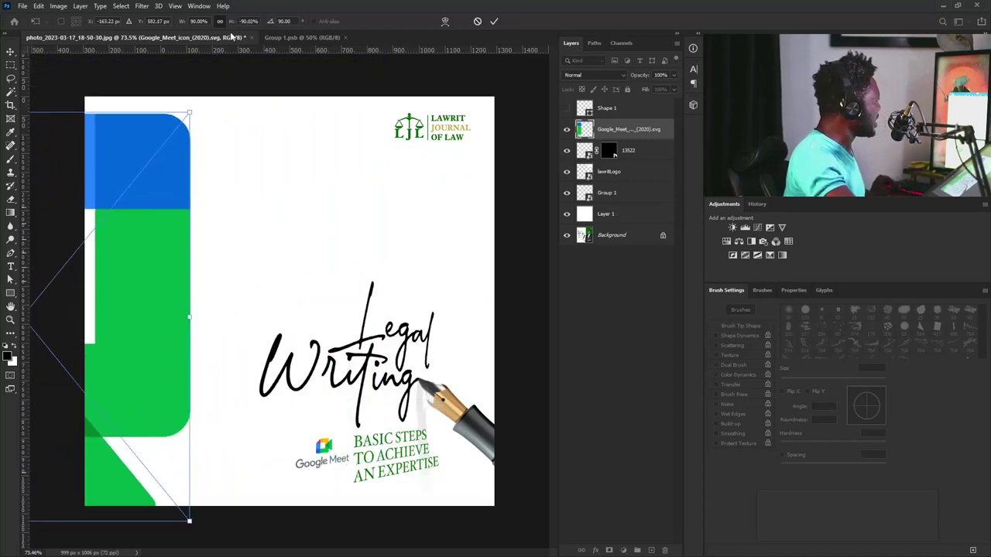
{"action": "left_click_drag", "start_coordinate": [190, 112], "coordinate": [220, 77]}
{"action": "left_click_drag", "start_coordinate": [122, 254], "coordinate": [96, 218]}
{"action": "left_click_drag", "start_coordinate": [166, 516], "coordinate": [226, 540]}
{"action": "left_click_drag", "start_coordinate": [143, 348], "coordinate": [122, 400]}
{"action": "key", "text": "Return"}
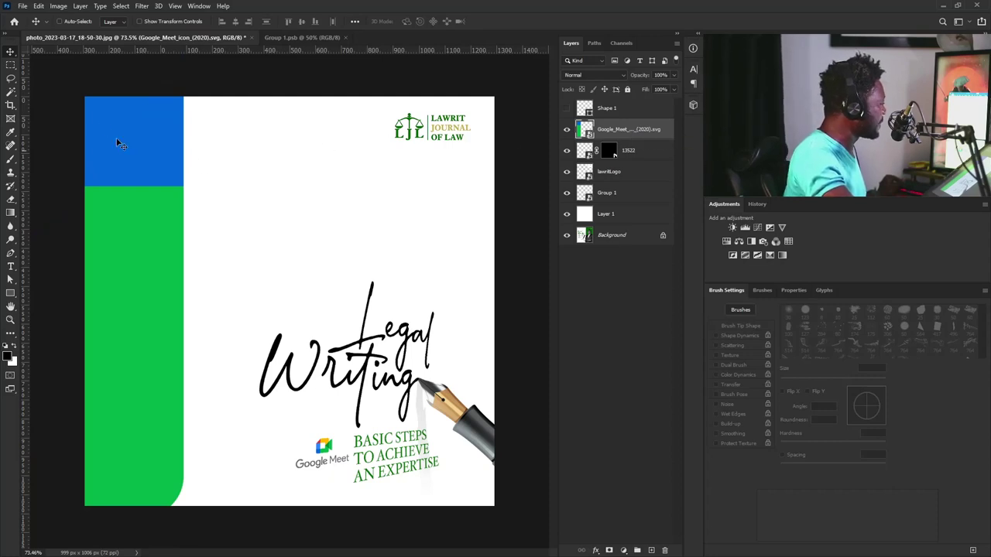
- Copy a vertical marquee strip of the blue/green band onto a new layer
{"action": "left_click", "coordinate": [10, 66]}
{"action": "left_click_drag", "start_coordinate": [153, 97], "coordinate": [203, 554]}
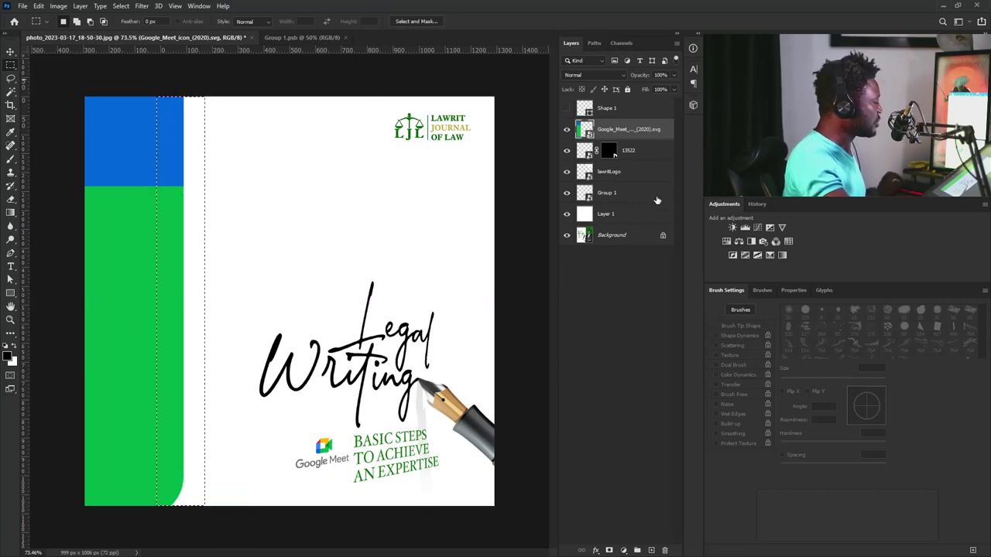
{"action": "key", "text": "ctrl+j"}
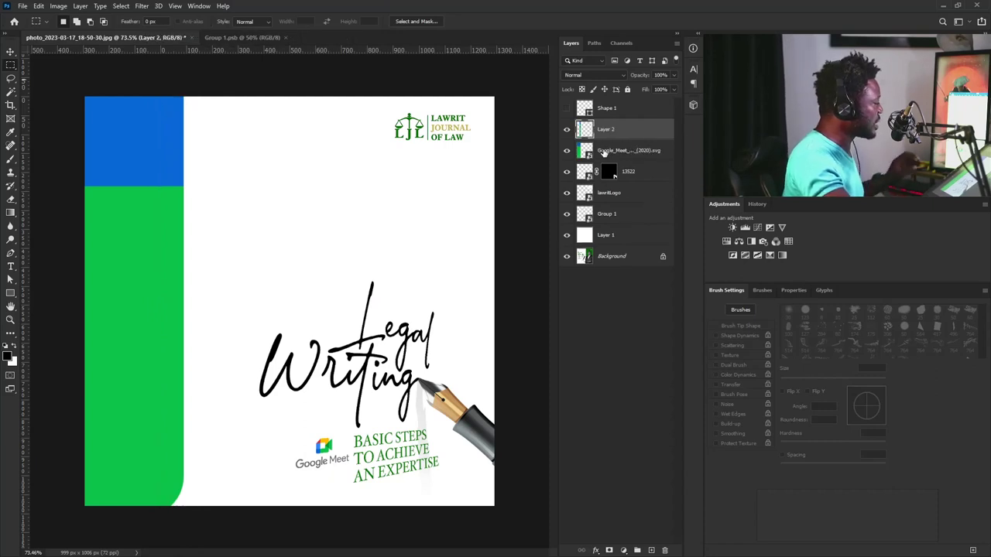
- Convert Layer 2 to a smart object and shift the strip right to the band's edge
{"action": "right_click", "coordinate": [613, 129]}
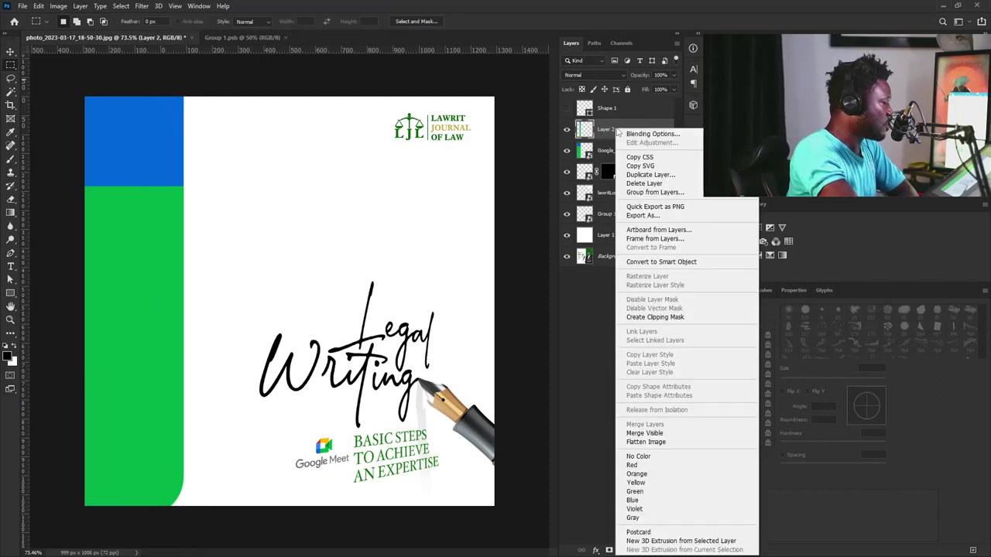
{"action": "left_click", "coordinate": [675, 264]}
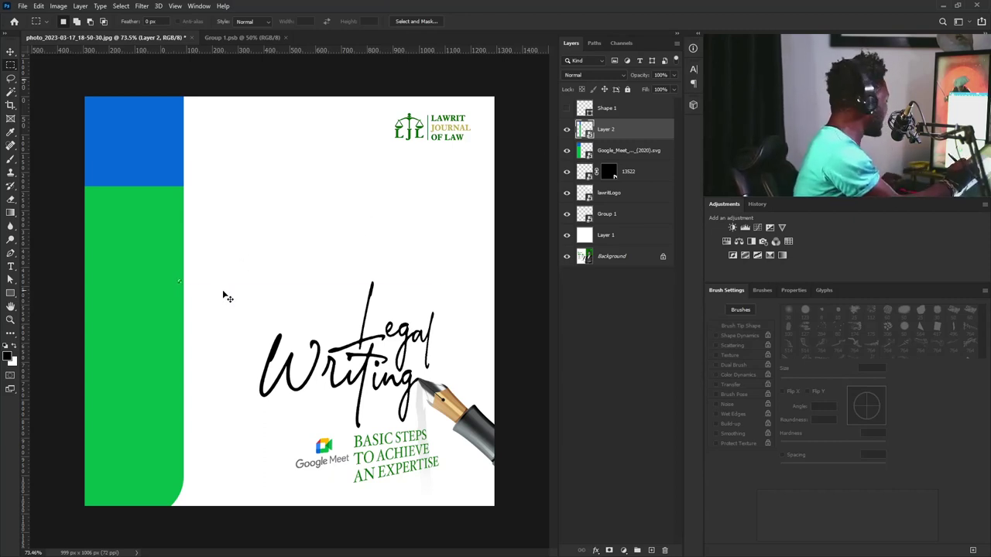
{"action": "left_click", "coordinate": [11, 51]}
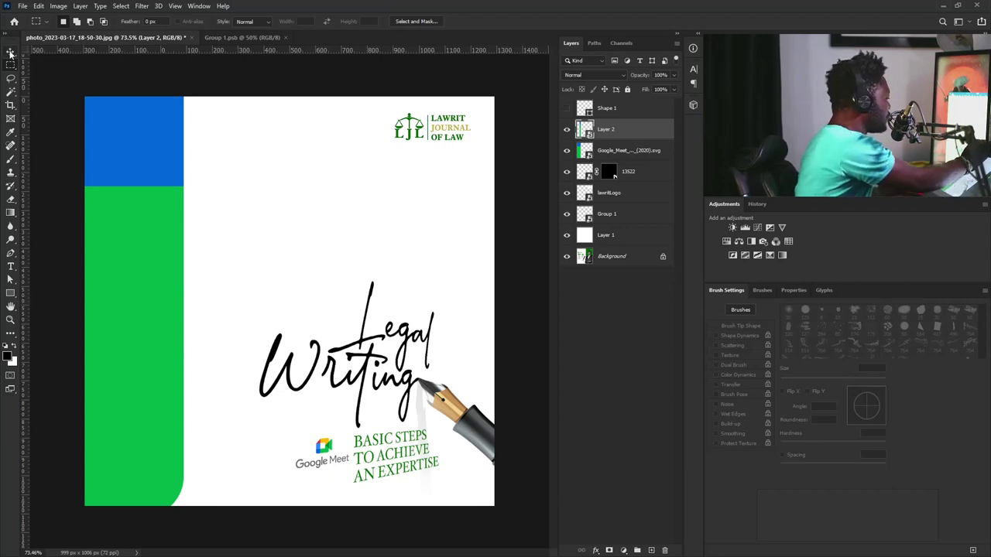
{"action": "left_click_drag", "start_coordinate": [179, 325], "coordinate": [207, 326]}
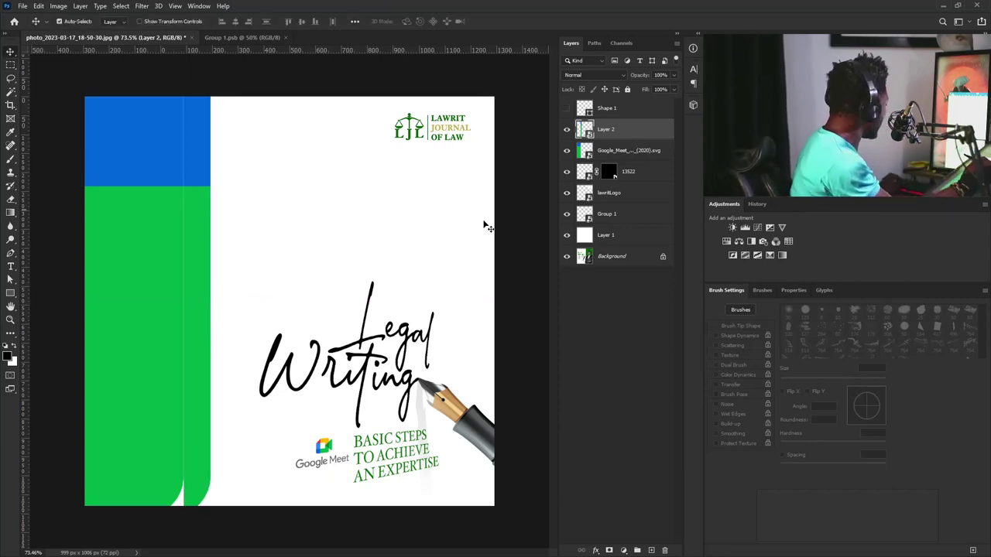
{"action": "key", "text": "ctrl"}
- Check the strip's transform and spacing, then rasterize Layer 2
{"action": "key", "text": "ctrl+t"}
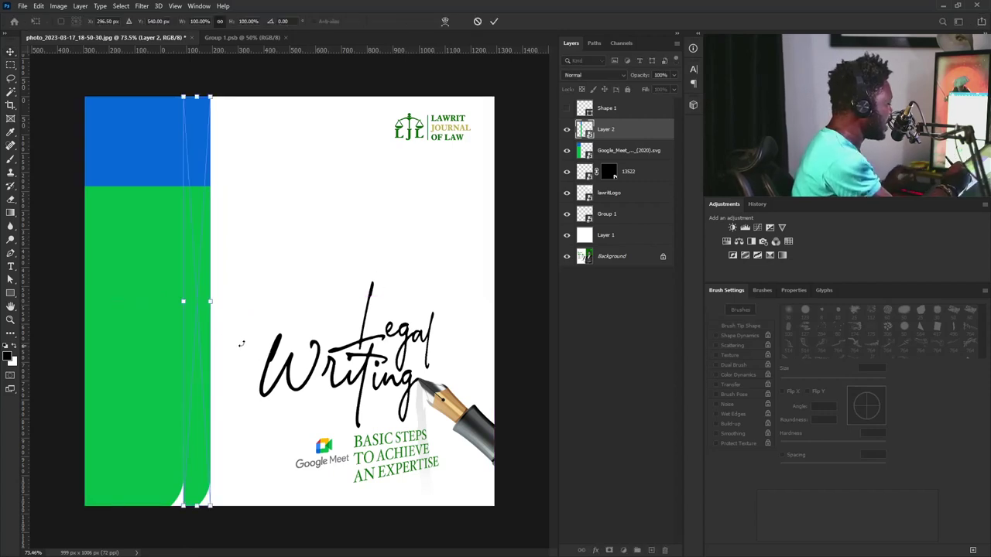
{"action": "right_click", "coordinate": [193, 307]}
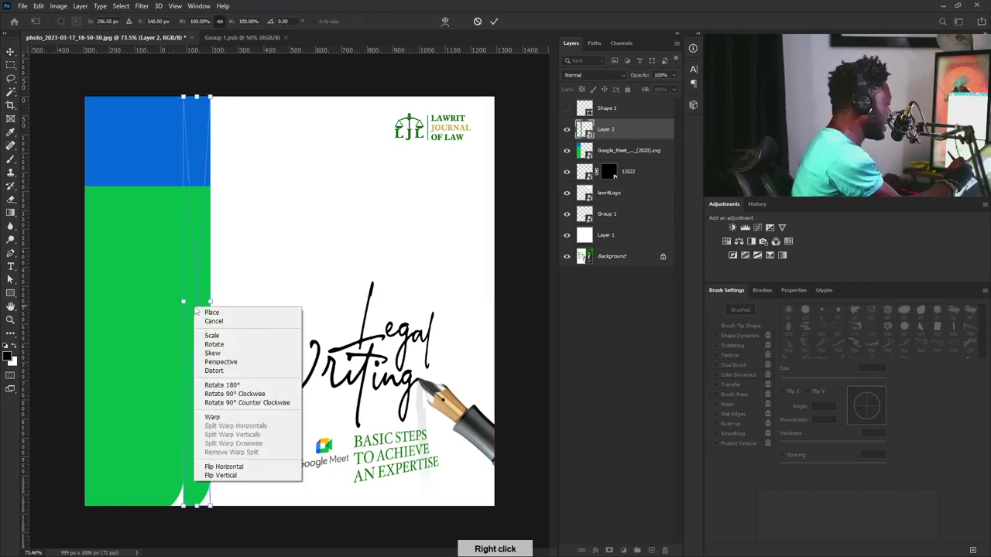
{"action": "key", "text": "Escape"}
{"action": "key", "text": "Return"}
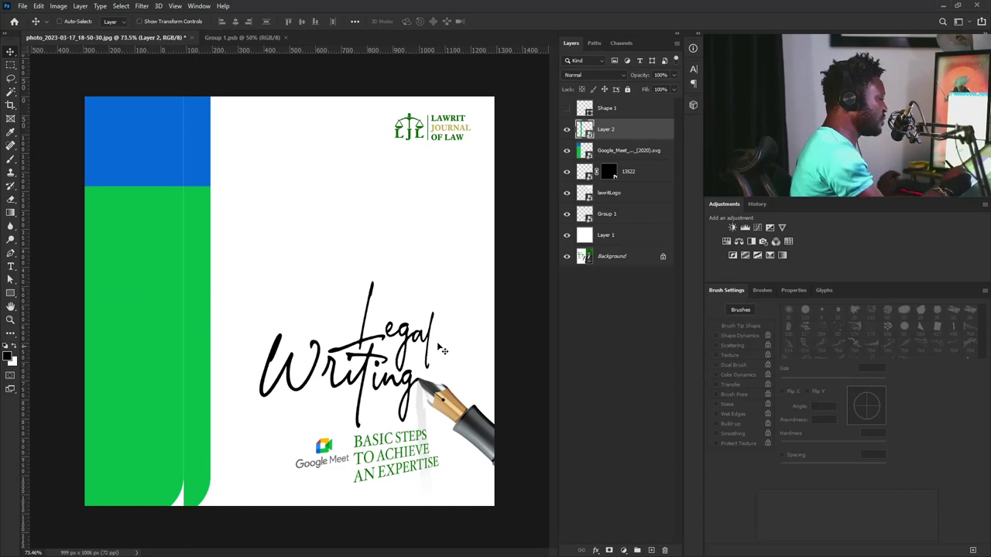
{"action": "key", "text": "ctrl"}
{"action": "right_click", "coordinate": [636, 129]}
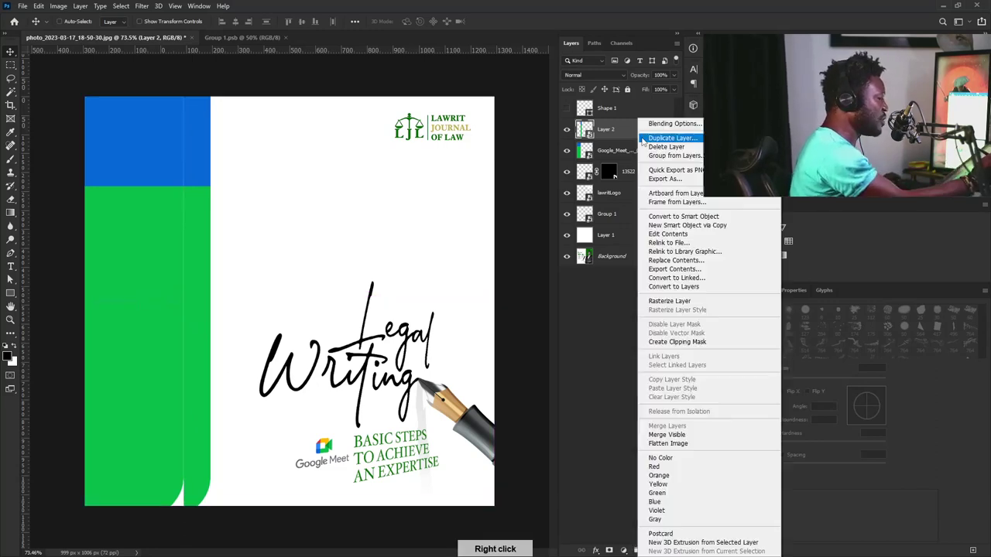
{"action": "left_click", "coordinate": [687, 302]}
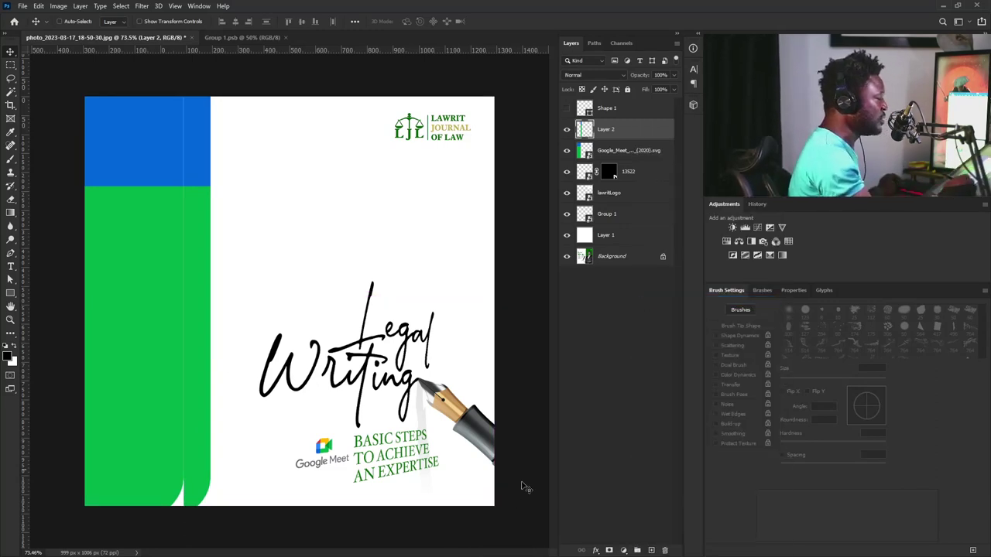
- Delete the strip's rounded bottom end with a marquee, then make Layer 2 a smart object
{"action": "key", "text": "m"}
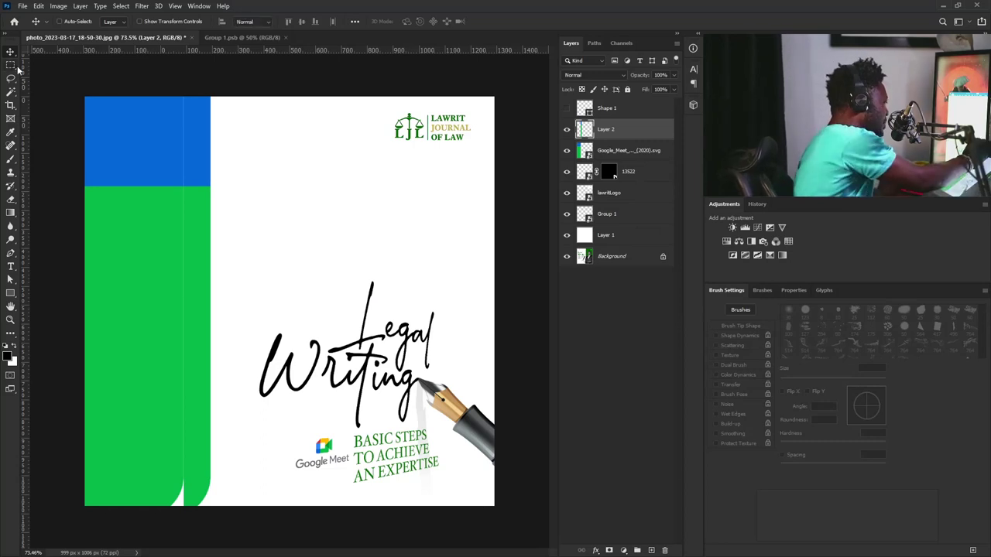
{"action": "left_click_drag", "start_coordinate": [300, 506], "coordinate": [301, 532]}
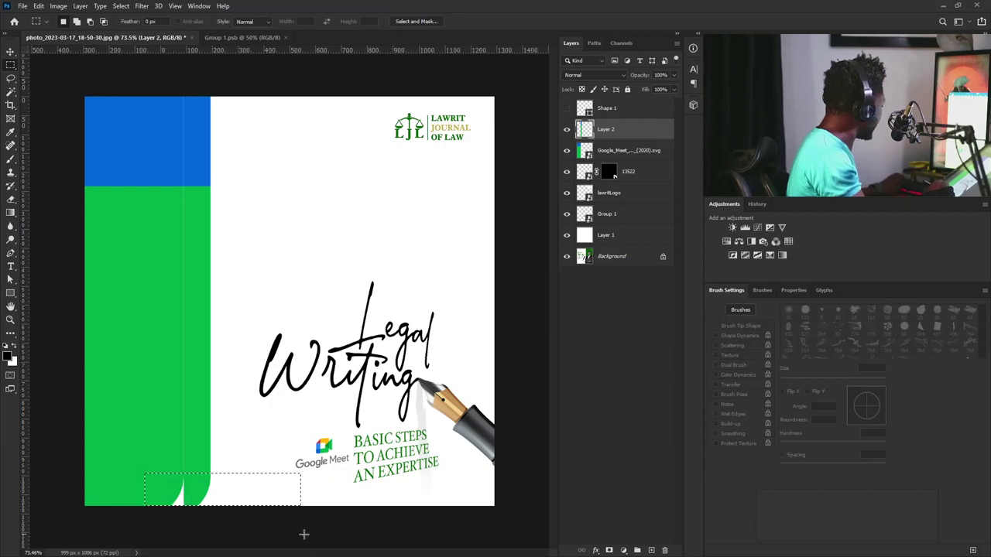
{"action": "key", "text": "Delete"}
{"action": "key", "text": "ctrl+d"}
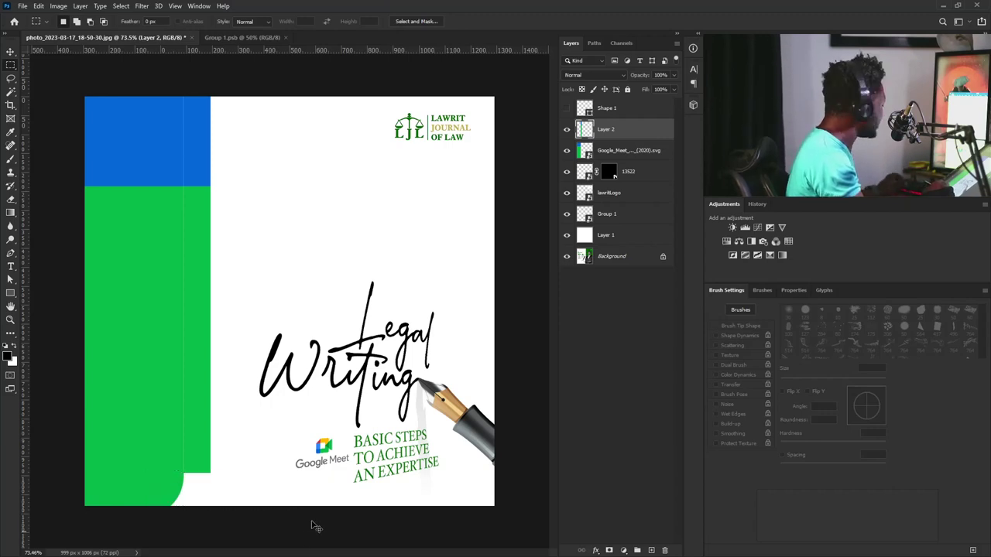
{"action": "right_click", "coordinate": [635, 128]}
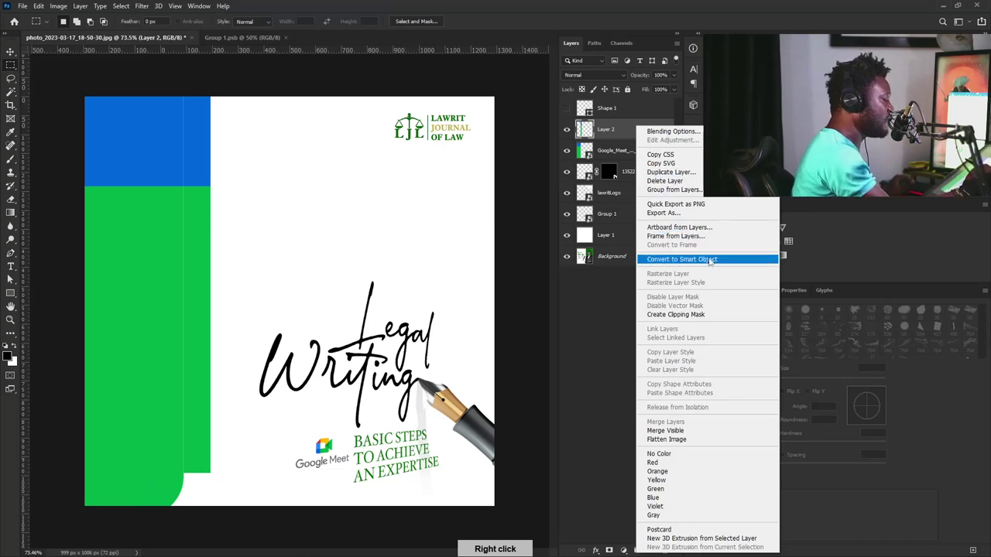
{"action": "left_click", "coordinate": [682, 260]}
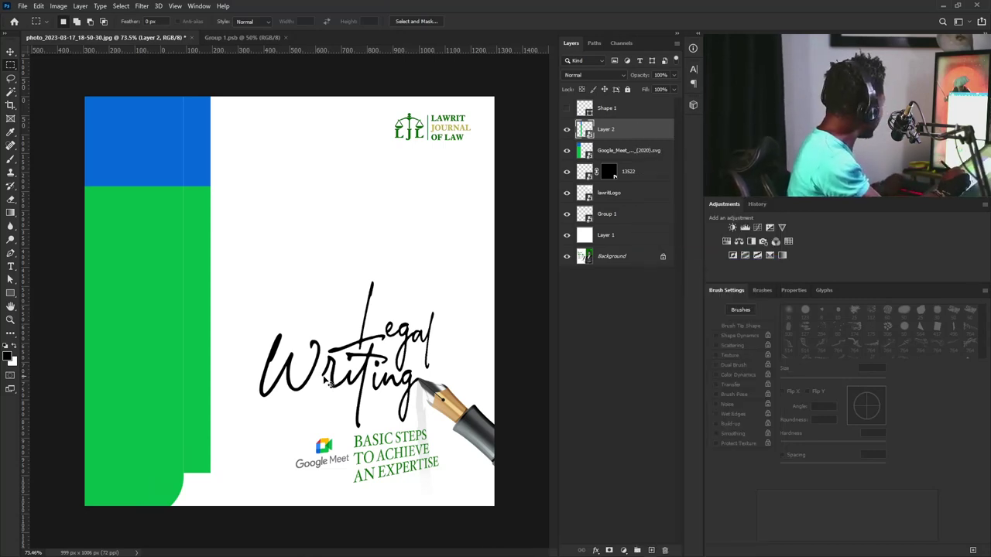
- Apply a Perspective transform raising the strip's right edge into a book-spine slant
{"action": "key", "text": "ctrl+t"}
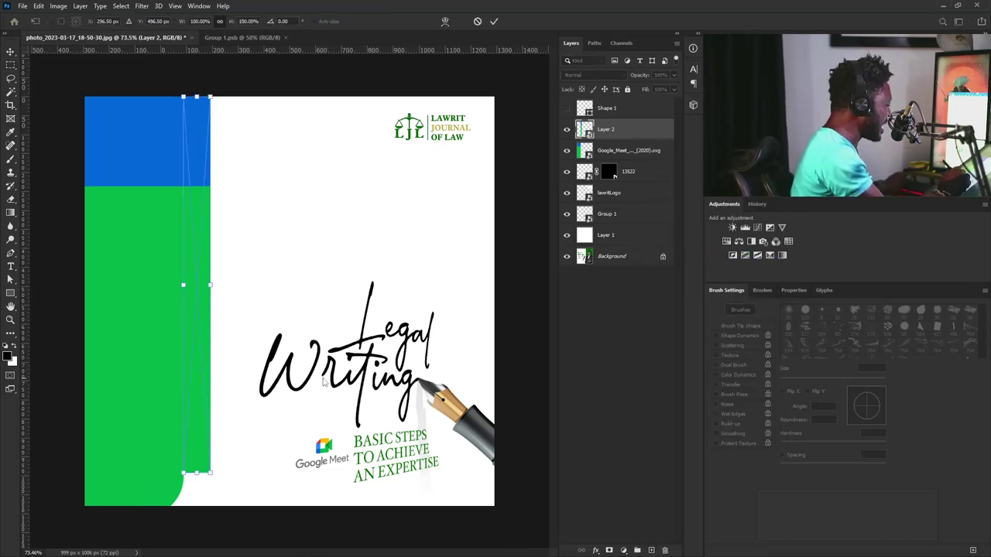
{"action": "right_click", "coordinate": [200, 275]}
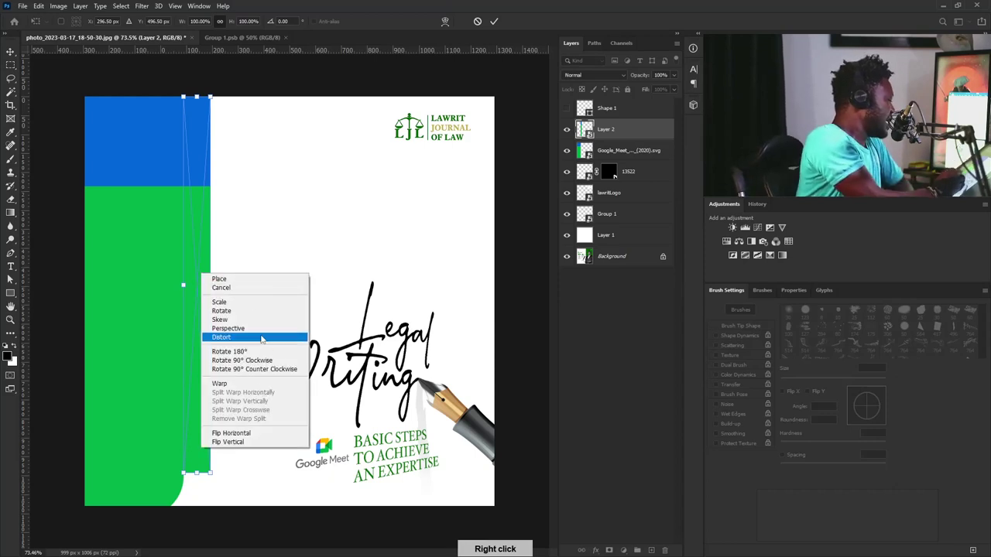
{"action": "left_click", "coordinate": [228, 328]}
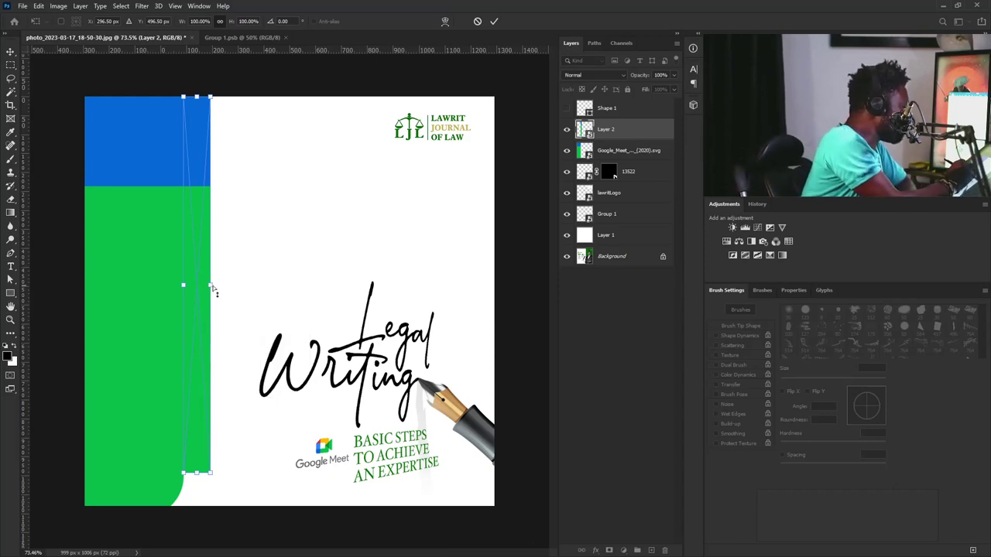
{"action": "left_click_drag", "start_coordinate": [212, 286], "coordinate": [213, 276]}
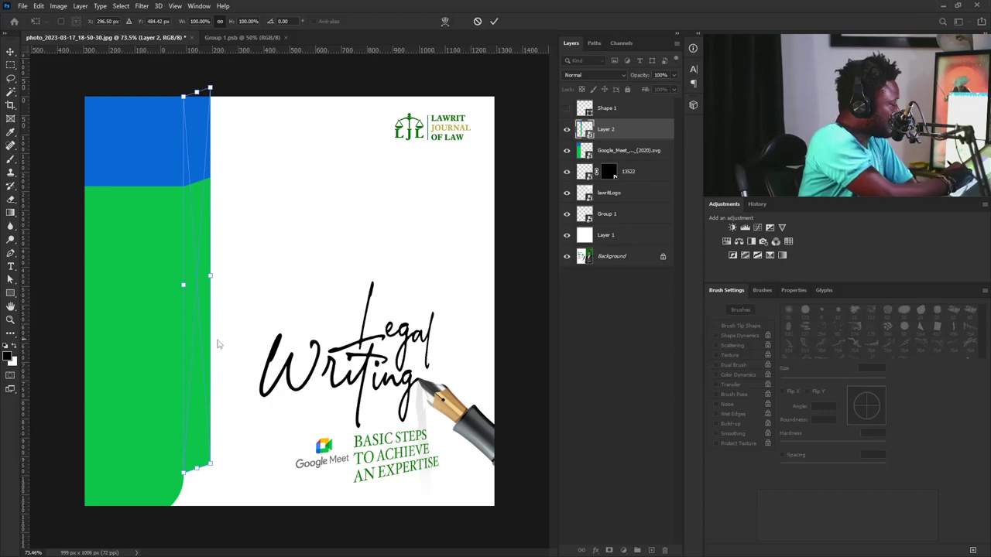
{"action": "key", "text": "Return"}
{"action": "key", "text": "m"}
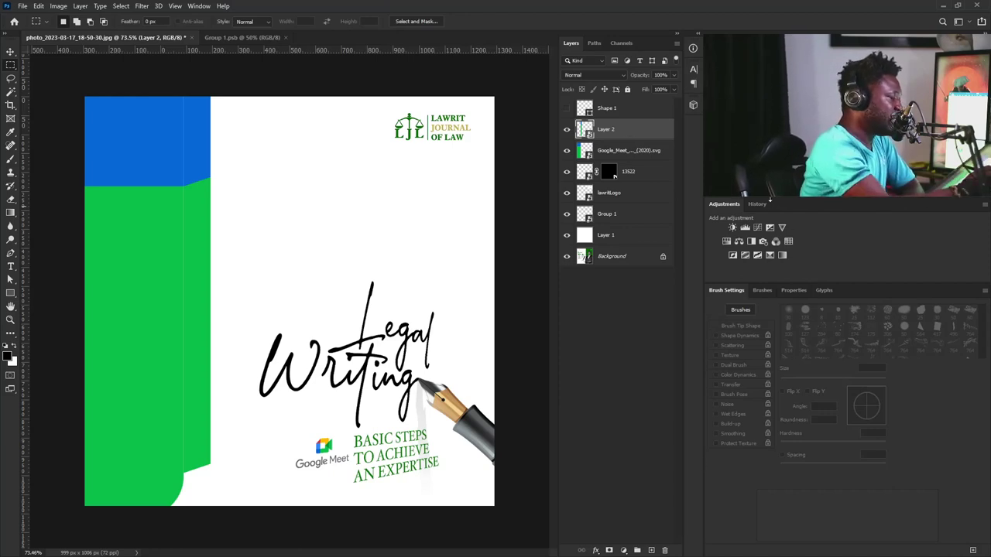
- Add a Curves adjustment clipped to Layer 2 and lower the curve to darken the strip
{"action": "left_click", "coordinate": [757, 227]}
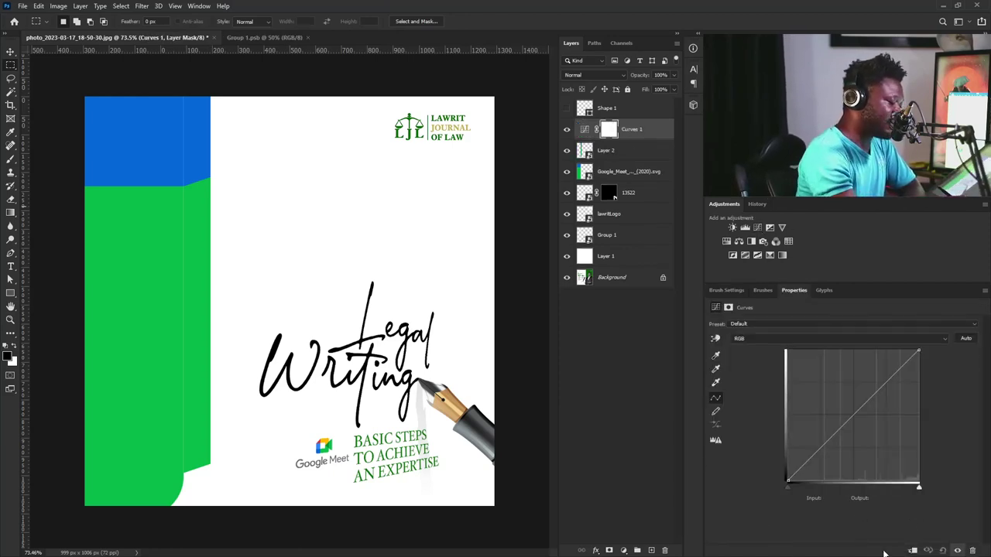
{"action": "left_click", "coordinate": [912, 551]}
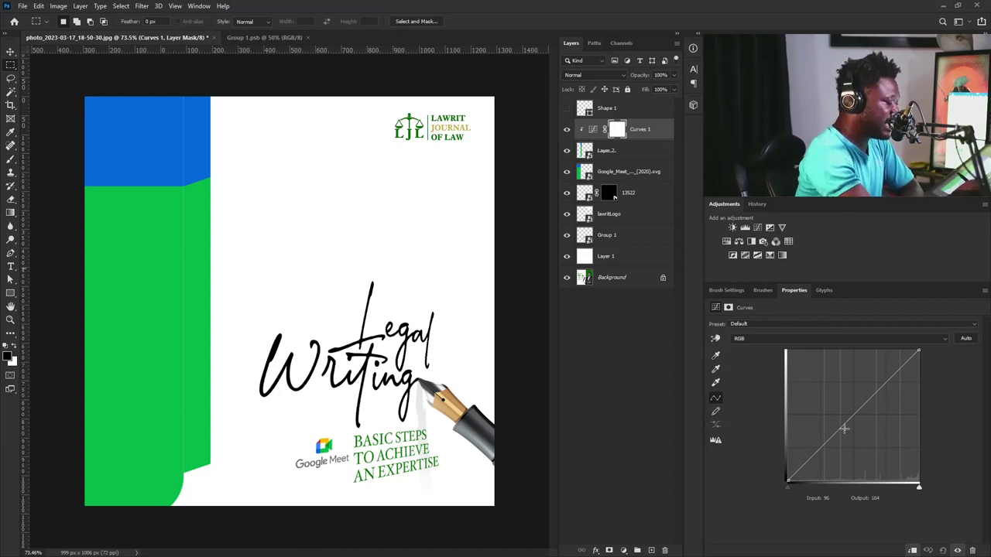
{"action": "left_click_drag", "start_coordinate": [841, 427], "coordinate": [841, 442]}
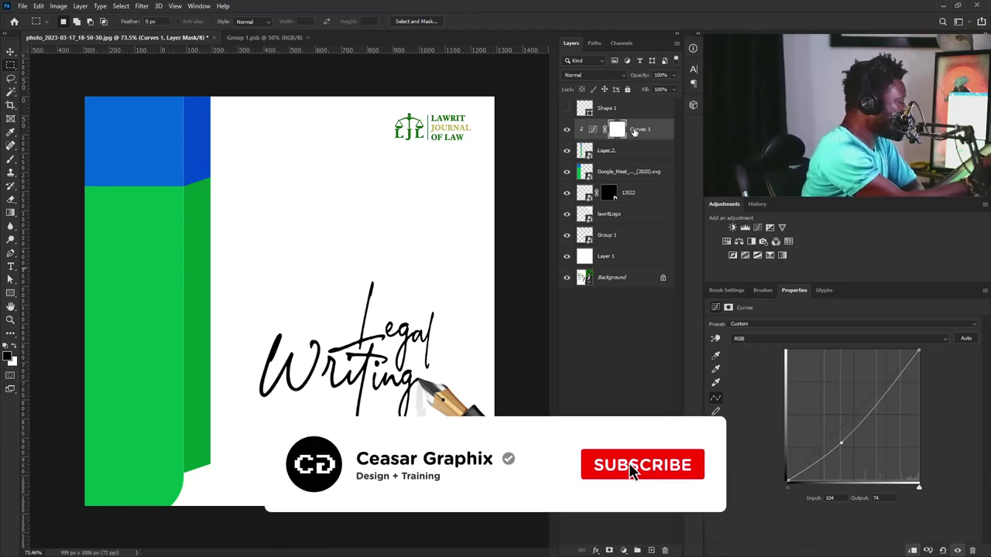
- Group the strip, its Curves adjustment and the Google Meet icon into a group named 'Border'
{"action": "key", "text": "ctrl+2"}
{"action": "left_click", "coordinate": [624, 151], "text": "shift"}
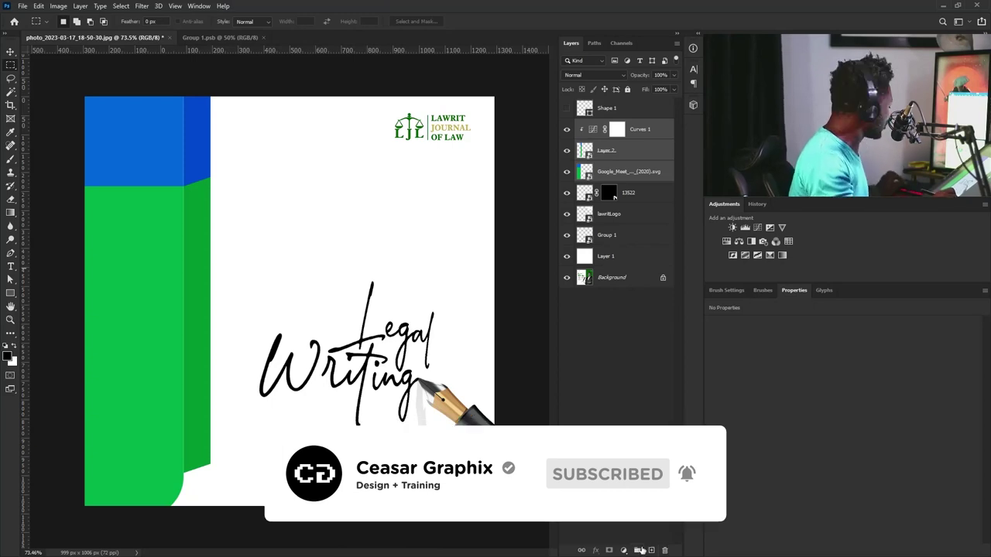
{"action": "key", "text": "ctrl+g"}
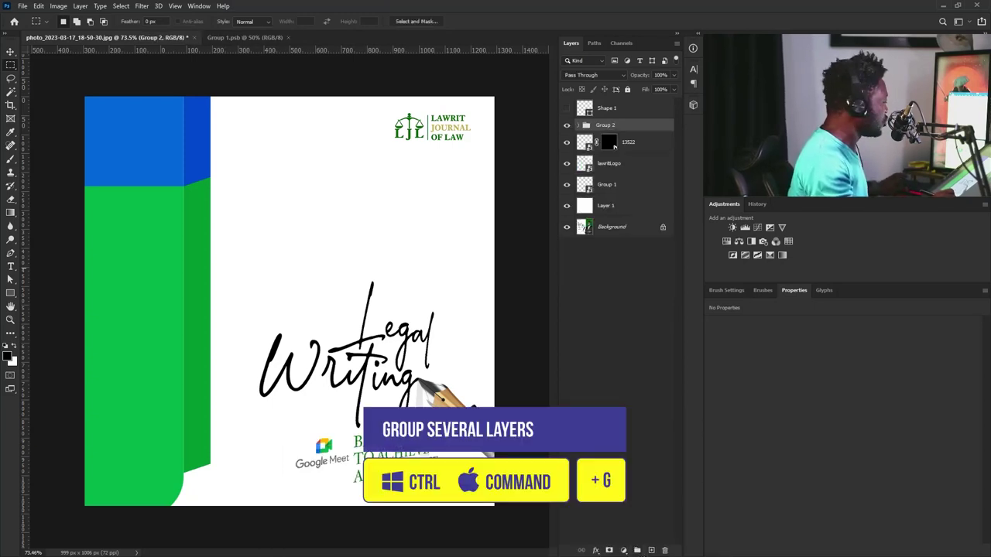
{"action": "double_click", "coordinate": [606, 125]}
{"action": "type", "text": "Bord"}
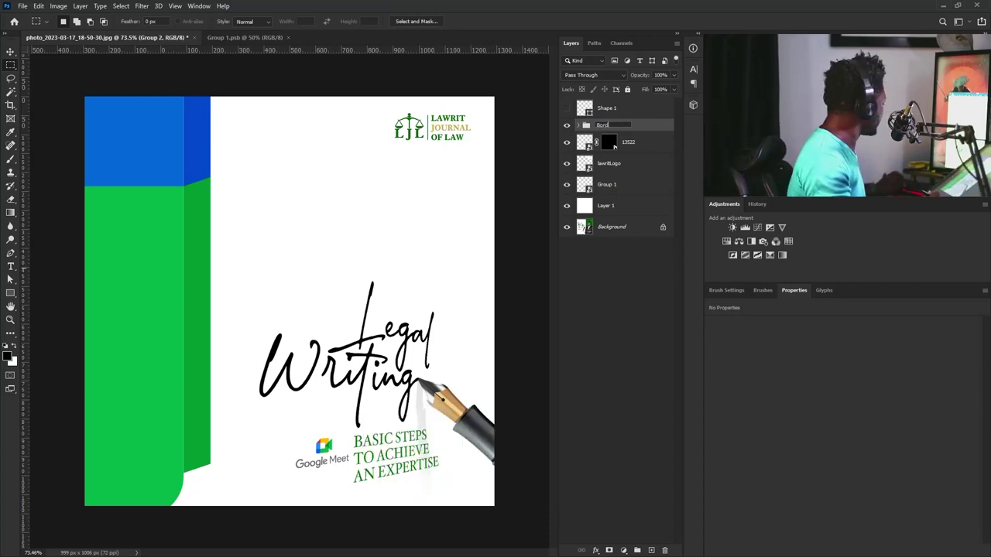
{"action": "type", "text": "er"}
{"action": "key", "text": "Return"}
{"action": "left_click", "coordinate": [576, 125]}
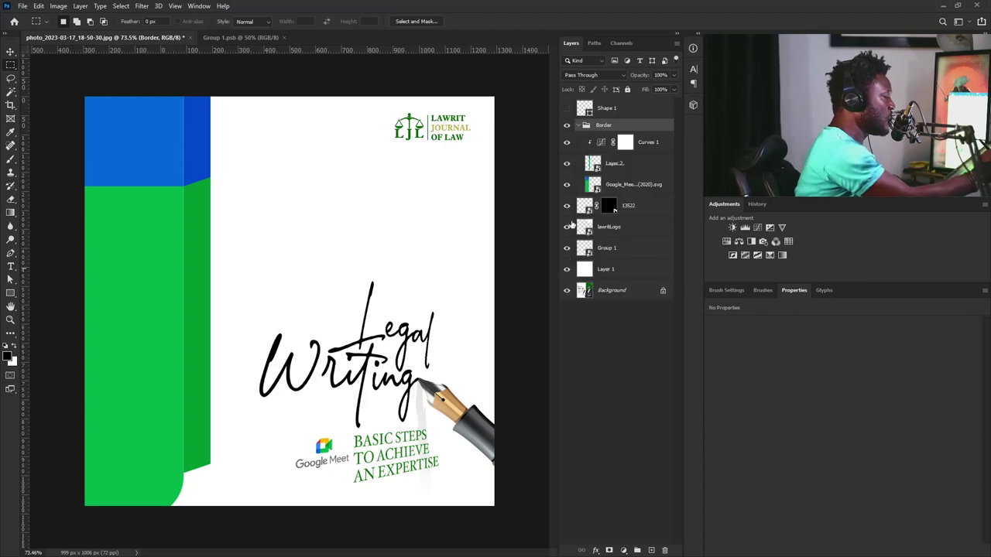
{"action": "left_click", "coordinate": [649, 144]}
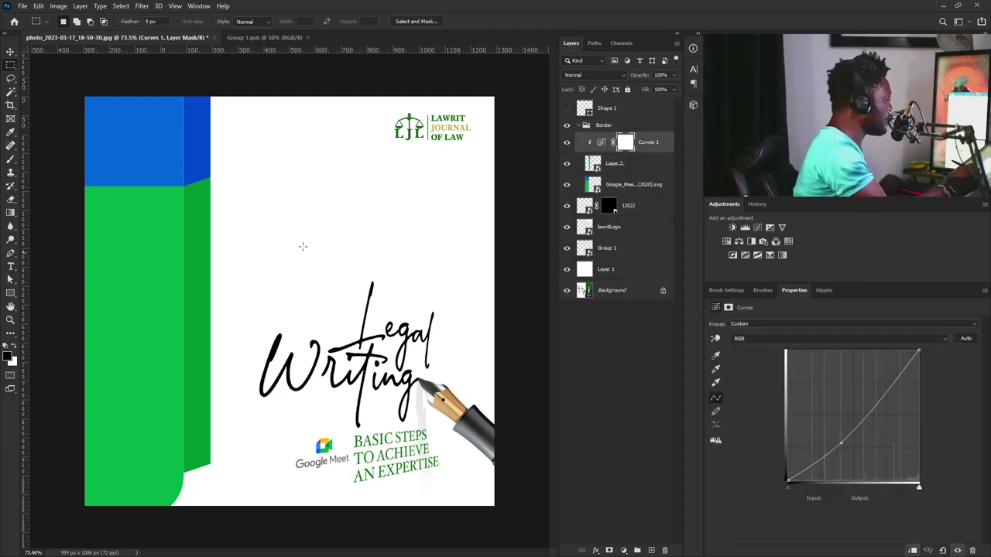
- Magic Wand-select the top-left blue block and the darker blue strip
{"action": "left_click", "coordinate": [16, 92]}
{"action": "left_click", "coordinate": [151, 155]}
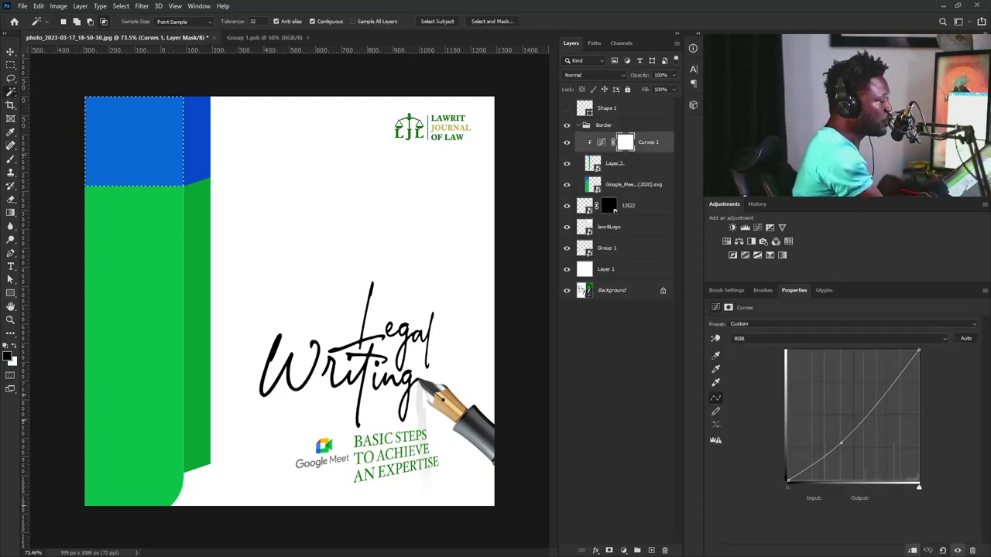
{"action": "left_click", "coordinate": [203, 130], "text": "shift"}
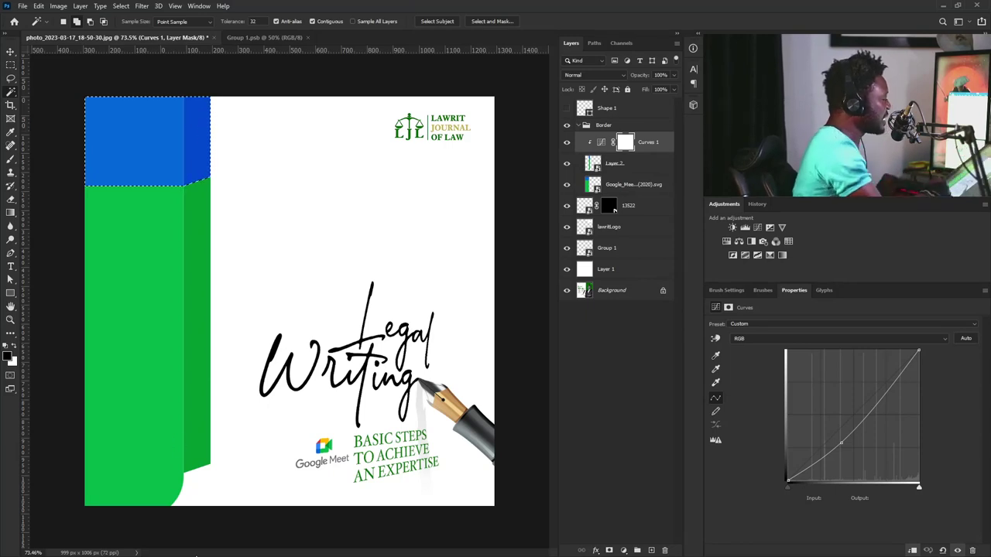
{"action": "left_click", "coordinate": [607, 126]}
{"action": "left_click", "coordinate": [586, 125]}
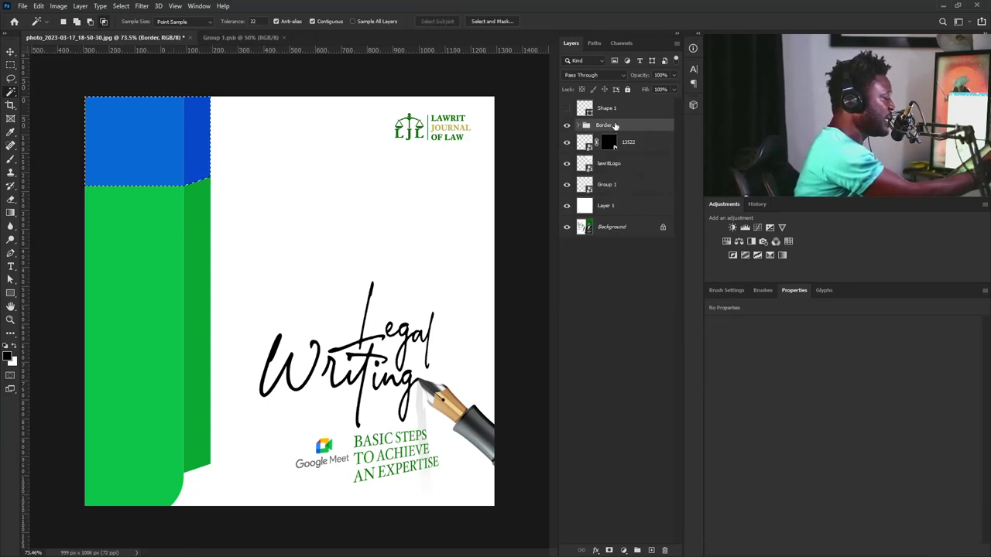
- Add a colorized Hue/Saturation adjustment at Hue 56, Saturation 52 to tint the selection olive
{"action": "left_click", "coordinate": [728, 242]}
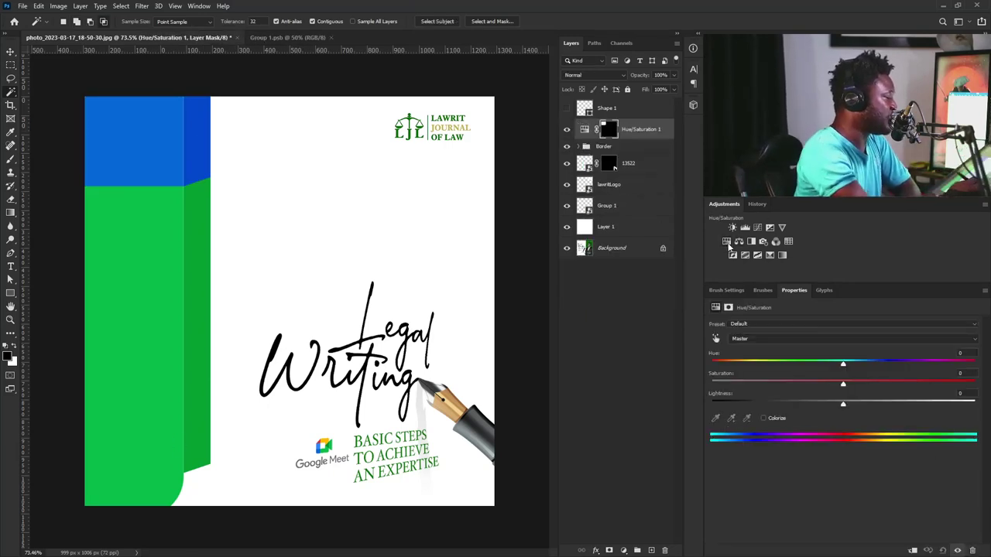
{"action": "left_click", "coordinate": [764, 418]}
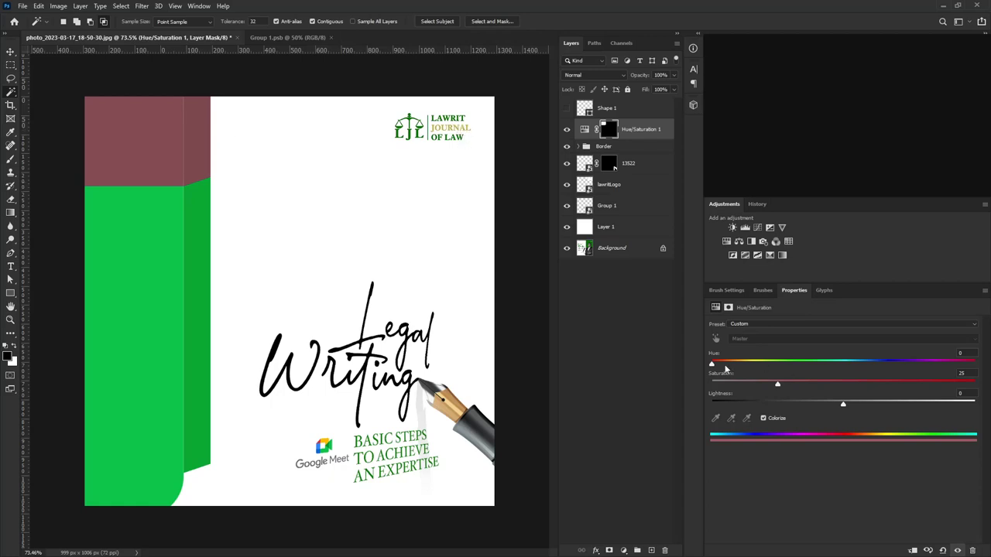
{"action": "left_click_drag", "start_coordinate": [713, 365], "coordinate": [841, 387]}
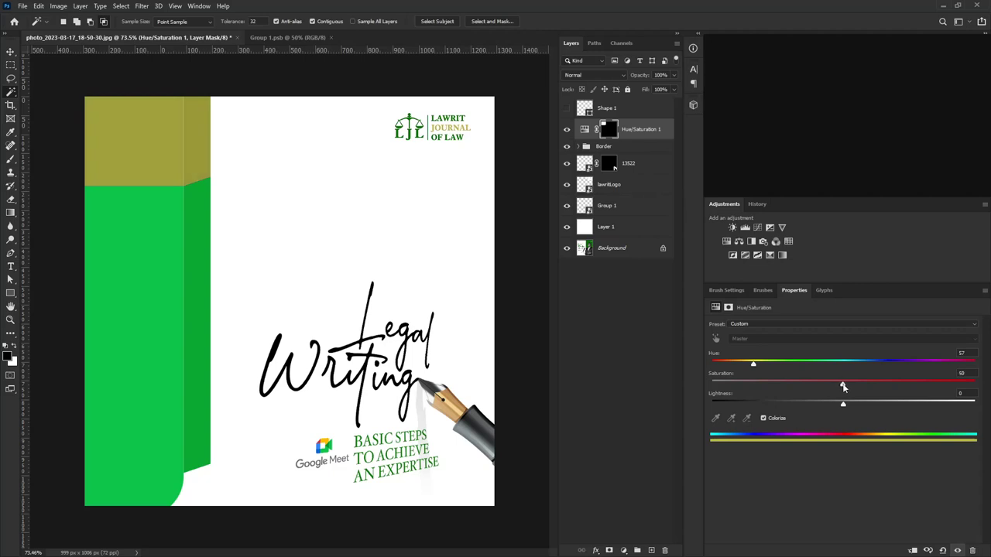
{"action": "left_click_drag", "start_coordinate": [752, 366], "coordinate": [751, 365]}
{"action": "left_click_drag", "start_coordinate": [754, 364], "coordinate": [755, 368]}
{"action": "left_click_drag", "start_coordinate": [845, 390], "coordinate": [850, 388]}
{"action": "left_click", "coordinate": [615, 110]}
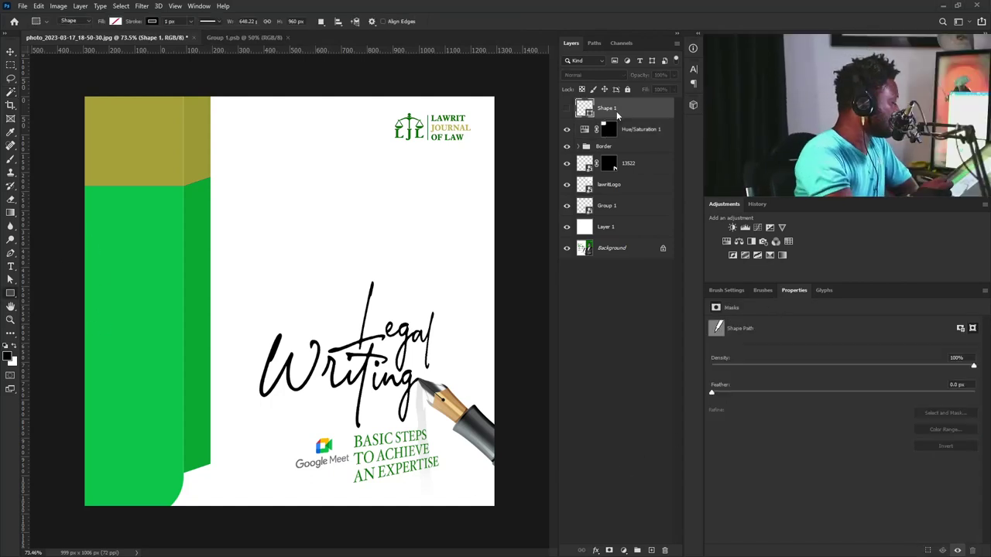
- Replace Shape 1 with a roughly 150 px square on the green panel, black fill, no stroke
{"action": "left_click_drag", "start_coordinate": [600, 109], "coordinate": [664, 550]}
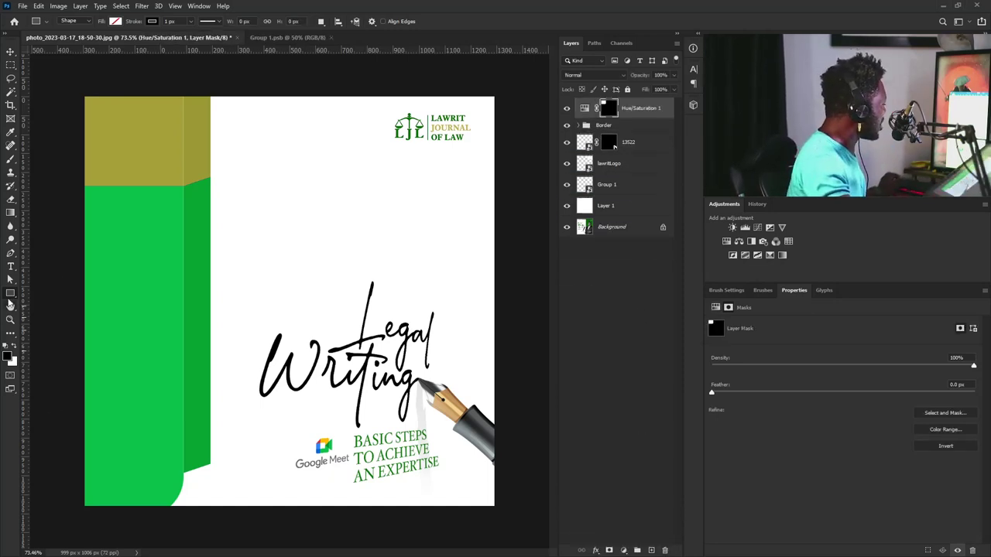
{"action": "left_click_drag", "start_coordinate": [108, 225], "coordinate": [172, 287]}
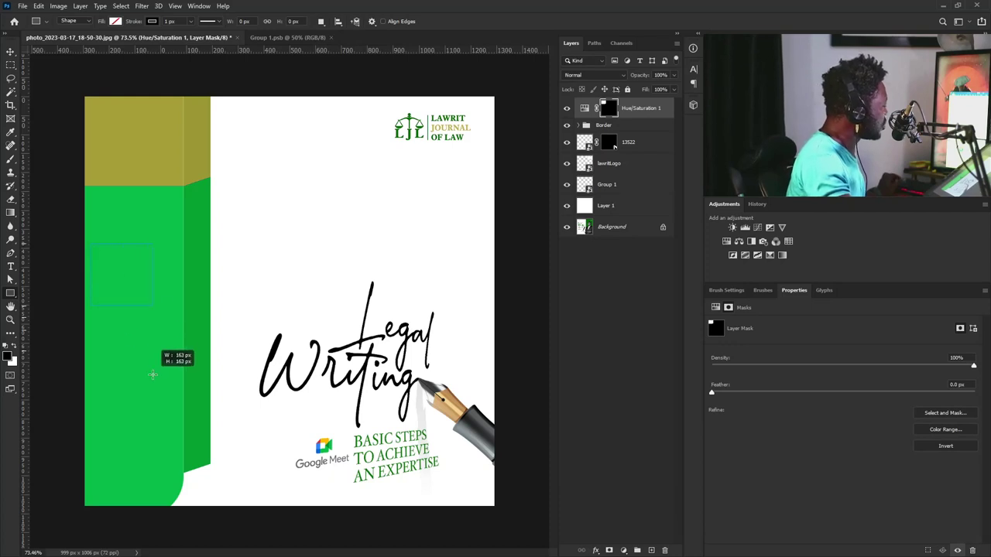
{"action": "left_click_drag", "start_coordinate": [169, 356], "coordinate": [164, 349]}
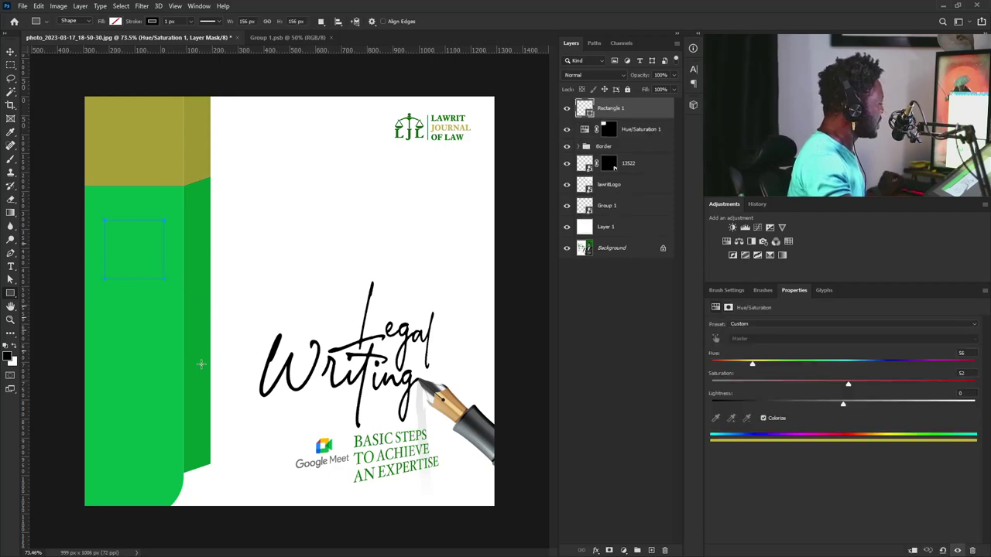
{"action": "left_click", "coordinate": [716, 355]}
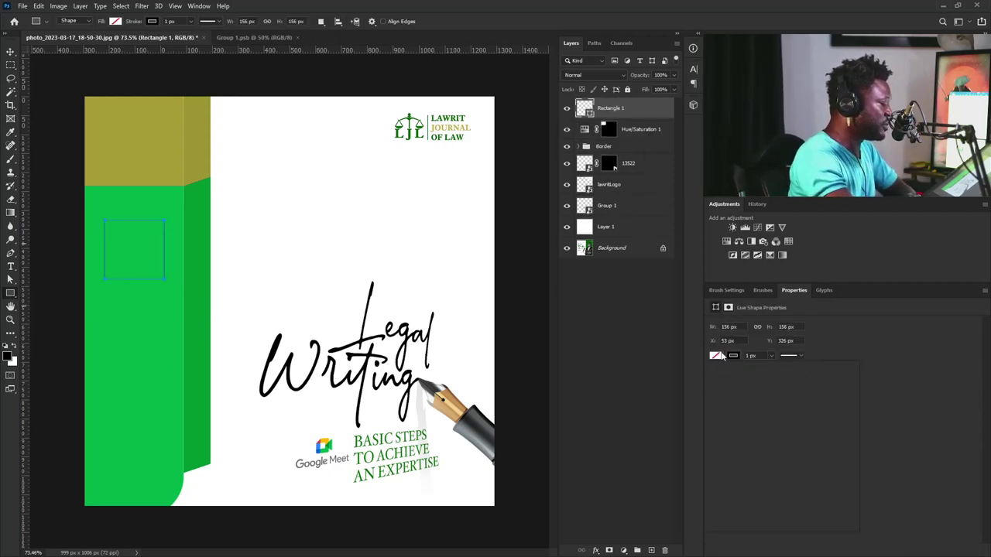
{"action": "left_click", "coordinate": [730, 409]}
{"action": "left_click", "coordinate": [722, 377]}
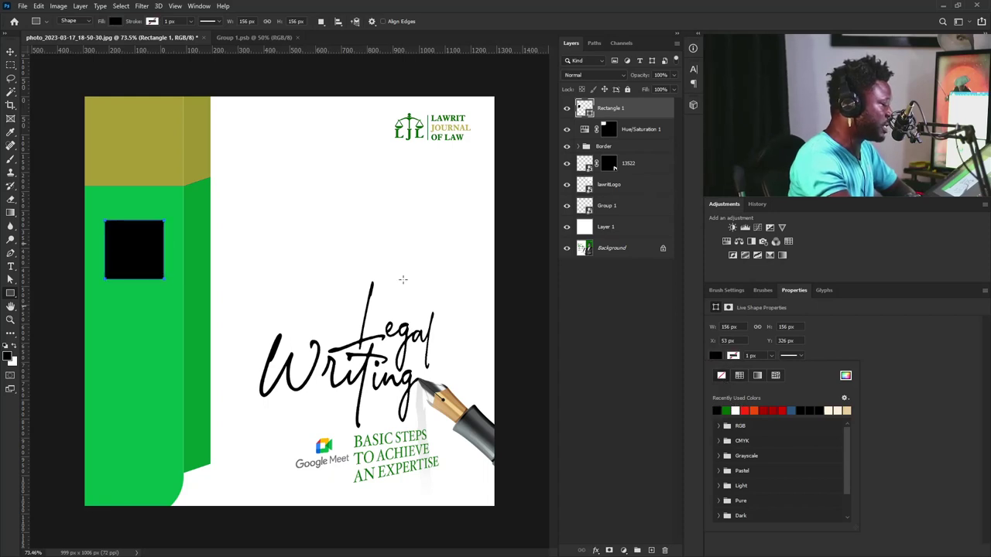
{"action": "left_click", "coordinate": [11, 51]}
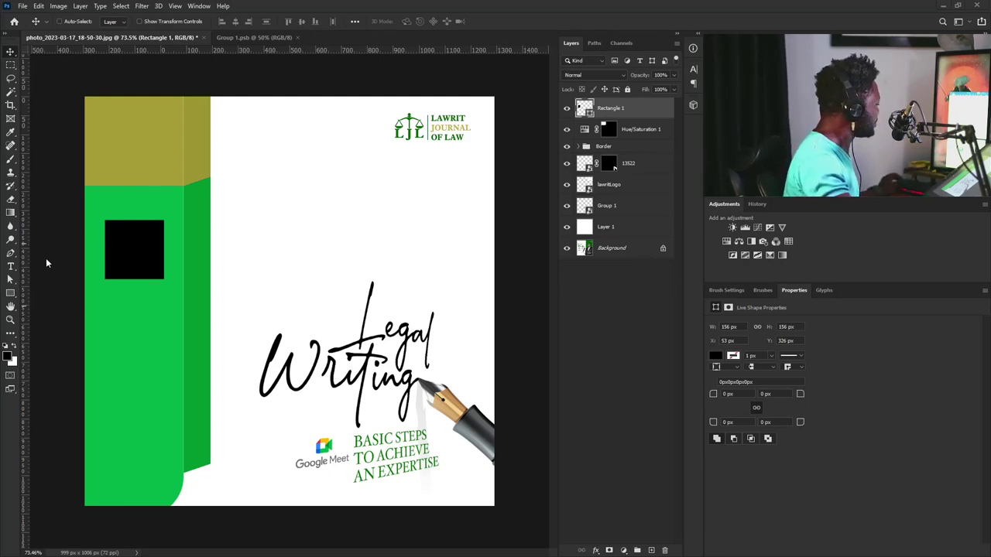
- Paste the speaker's name as a new text layer in Bebas Neue Bold, colour #ffffff
{"action": "left_click", "coordinate": [11, 266]}
{"action": "left_click", "coordinate": [139, 316]}
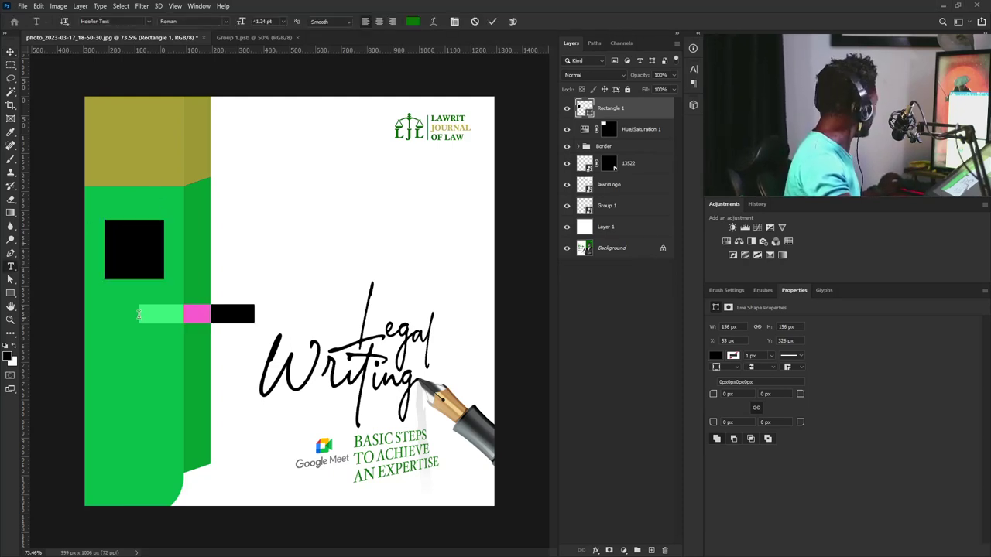
{"action": "key", "text": "ctrl+a"}
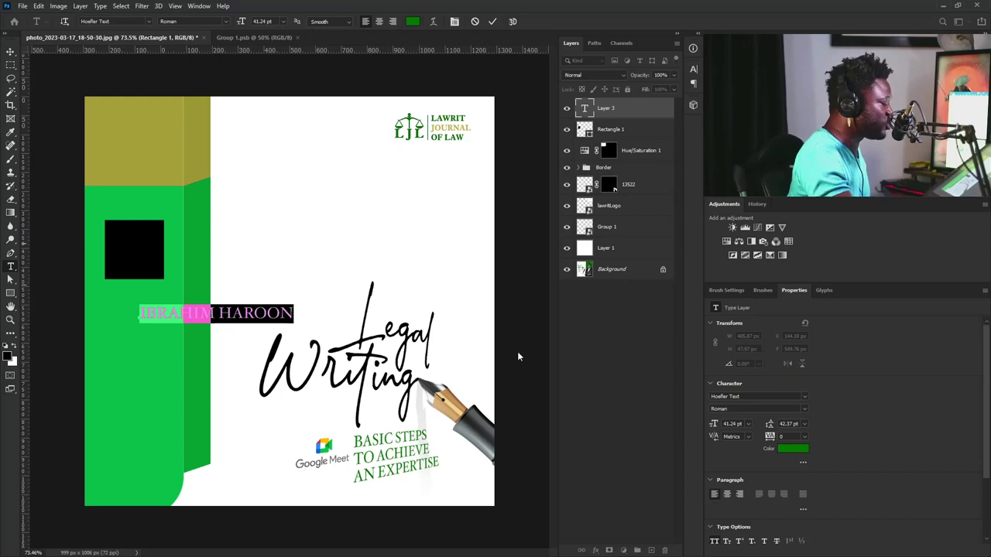
{"action": "left_click", "coordinate": [751, 396]}
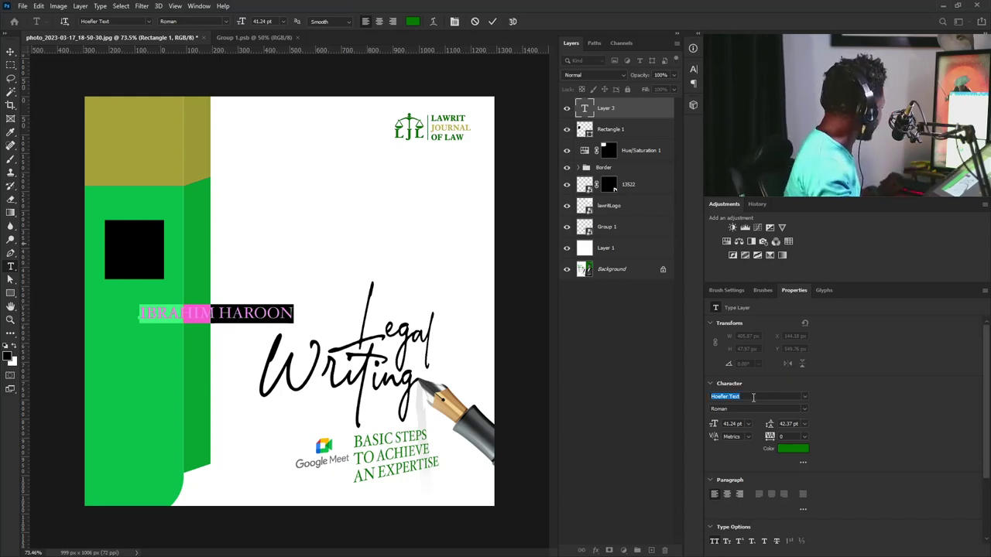
{"action": "type", "text": "beb"}
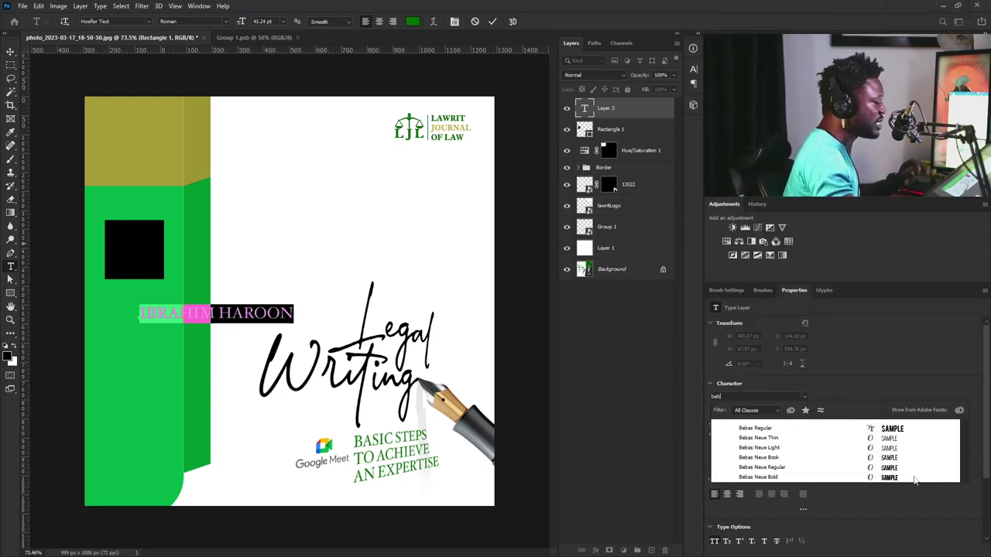
{"action": "left_click", "coordinate": [898, 478]}
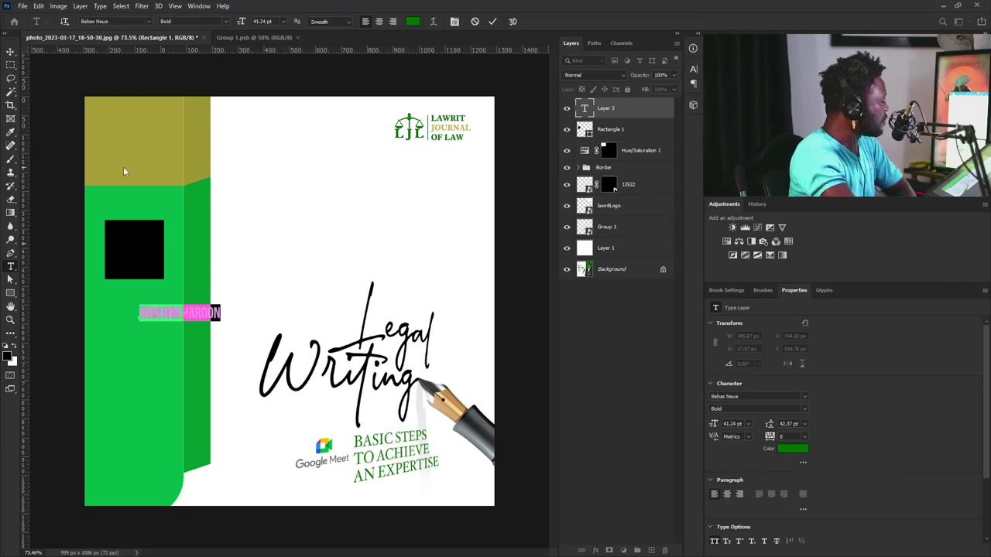
{"action": "left_click", "coordinate": [793, 448]}
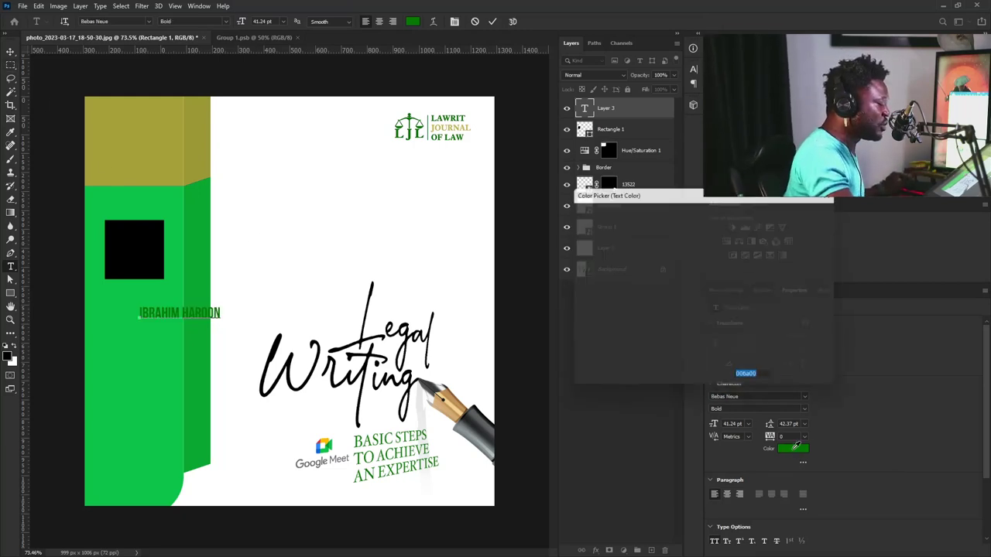
{"action": "type", "text": "ffffff"}
{"action": "key", "text": "Return"}
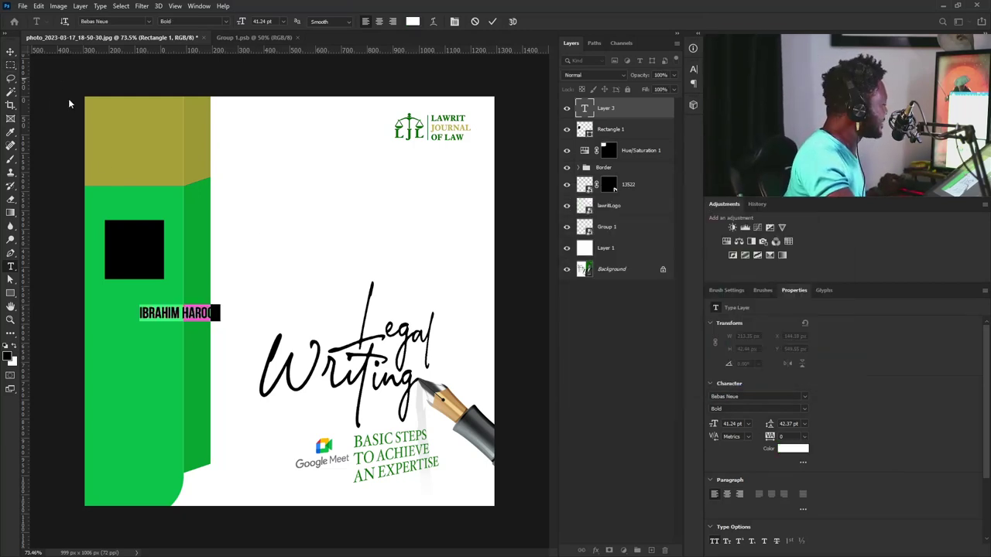
- Move the name under the black square and scale it down to about 31 pt
{"action": "left_click", "coordinate": [10, 50]}
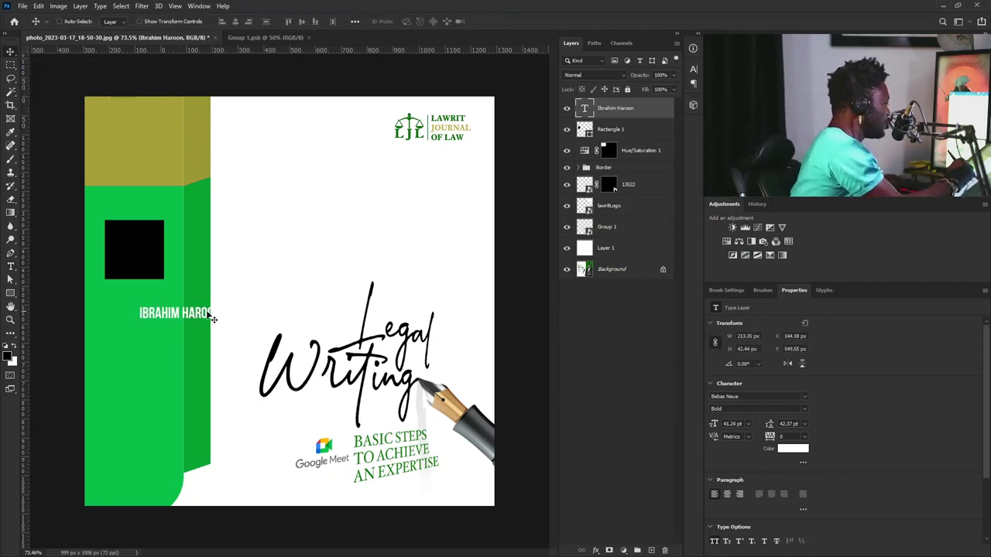
{"action": "left_click_drag", "start_coordinate": [211, 317], "coordinate": [166, 294]}
{"action": "key", "text": "ctrl+t"}
{"action": "key", "text": "Return"}
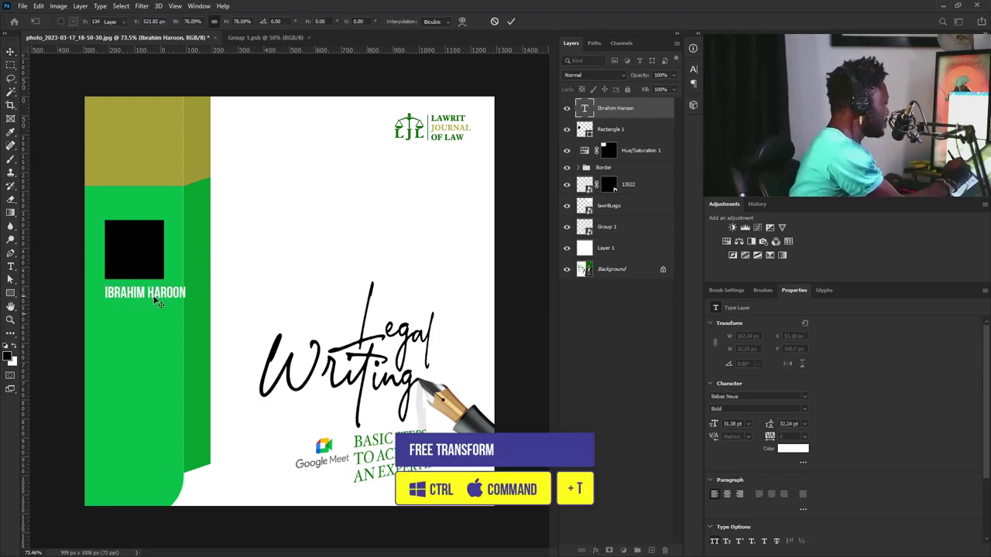
{"action": "key", "text": "Up"}
{"action": "key", "text": "Up"}
{"action": "key", "text": "Up"}
{"action": "key", "text": "Up"}
{"action": "key", "text": "Up"}
{"action": "key", "text": "Up"}
{"action": "key", "text": "Up"}
{"action": "key", "text": "Up"}
{"action": "key", "text": "Up"}
{"action": "key", "text": "Up"}
{"action": "key", "text": "Up"}
{"action": "key", "text": "Up"}
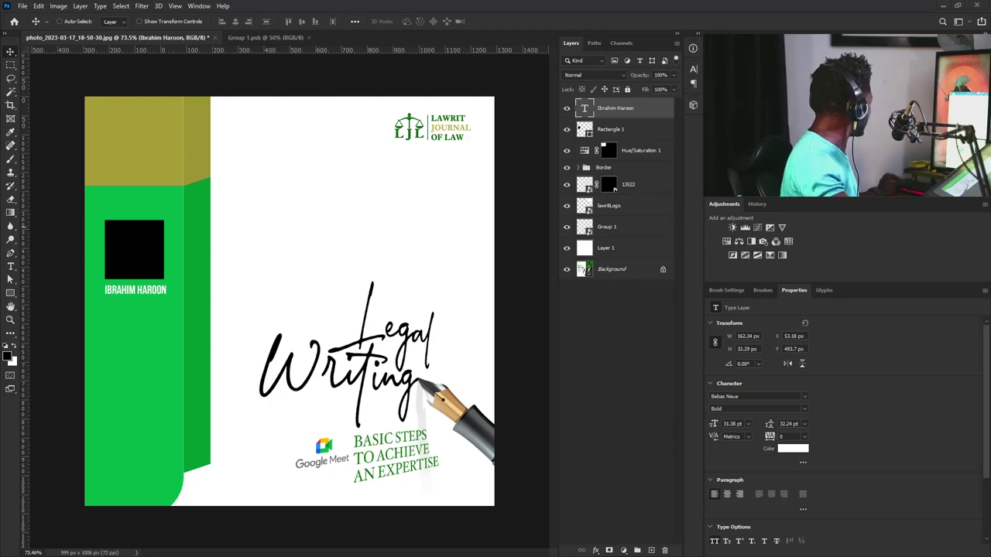
- Add 'LEGAL ASSOCIATE' and the firm name as two Bebas Neue Regular lines, then shrink them
{"action": "key", "text": "t"}
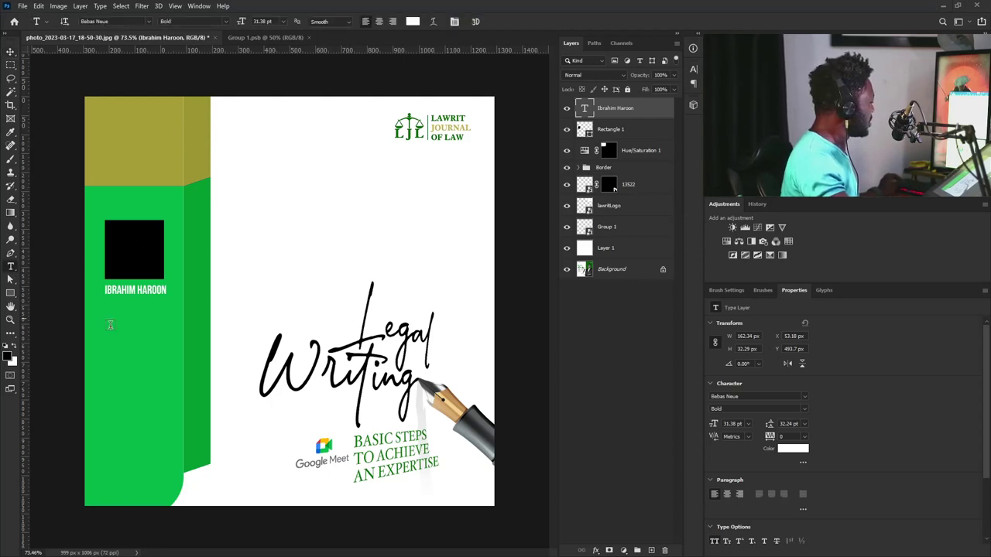
{"action": "left_click", "coordinate": [105, 326]}
{"action": "type", "text": "LEGAL ASSOCIATE G. ELIAS & CO."}
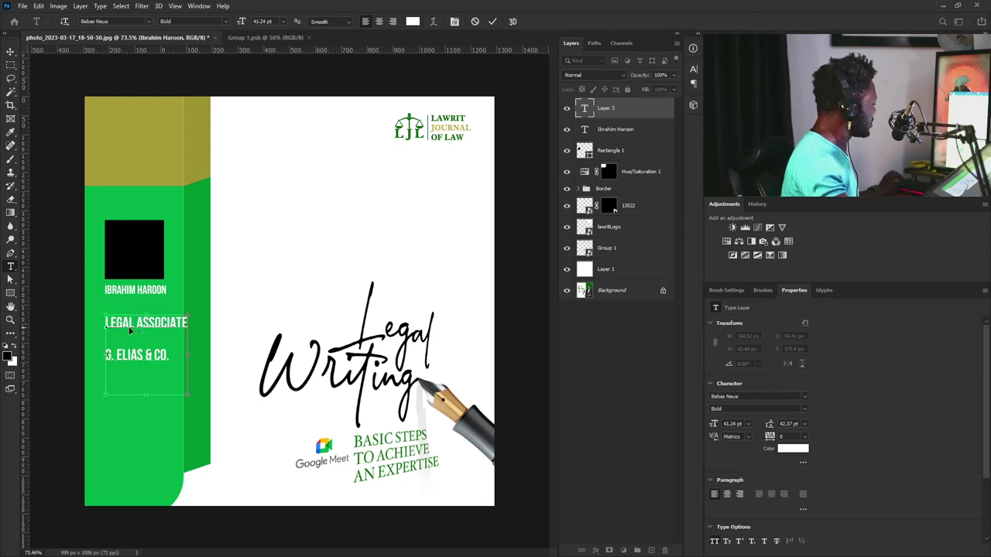
{"action": "left_click", "coordinate": [803, 411]}
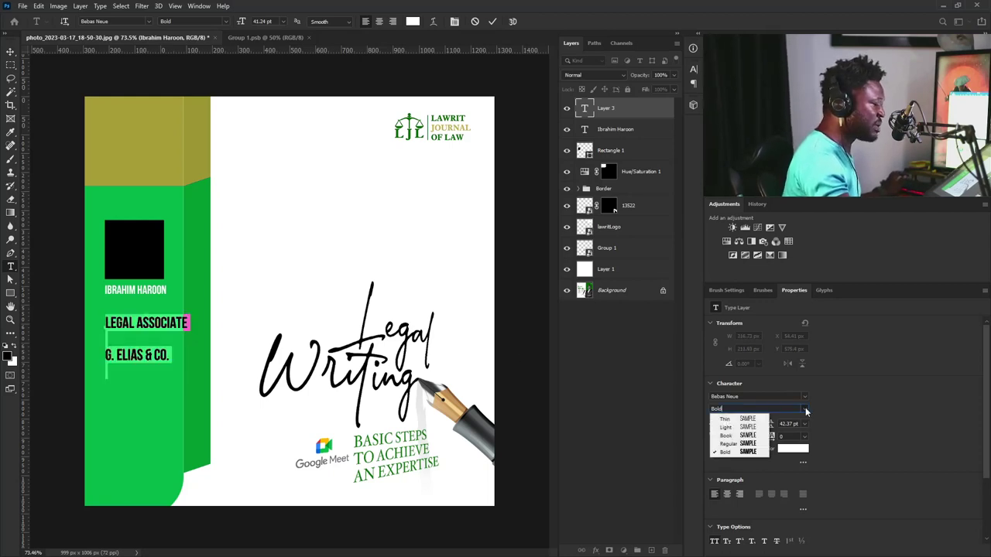
{"action": "left_click", "coordinate": [726, 443]}
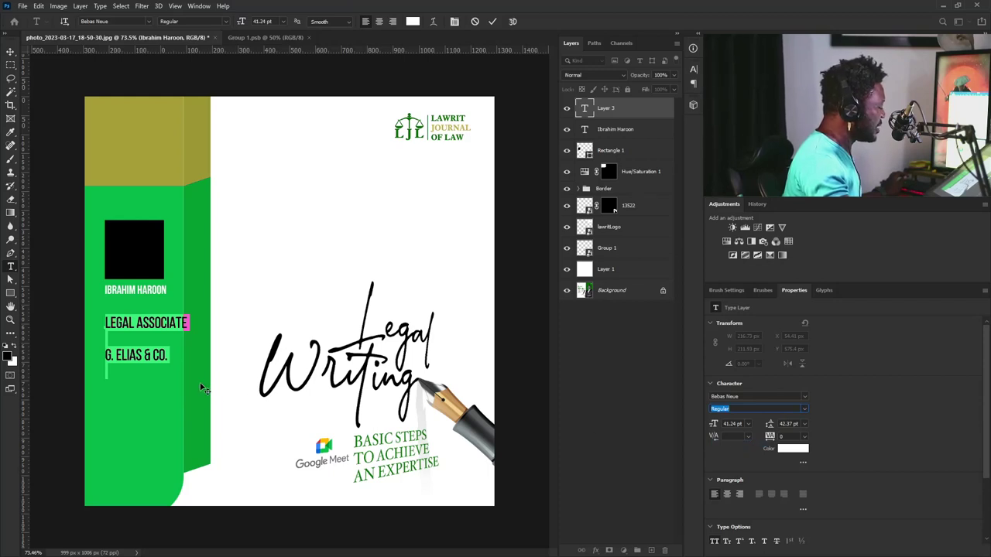
{"action": "left_click", "coordinate": [144, 344]}
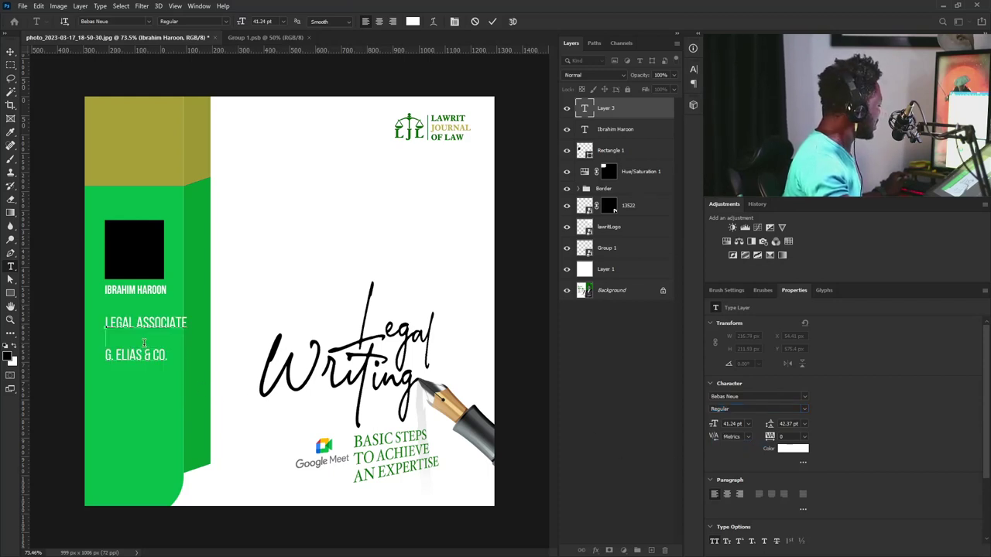
{"action": "key", "text": "BackSpace"}
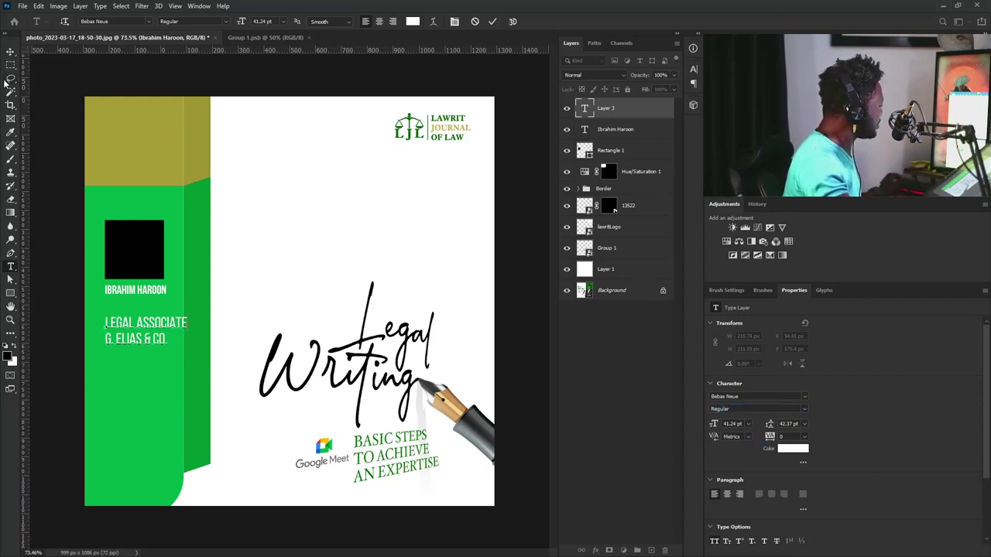
{"action": "left_click", "coordinate": [11, 56]}
{"action": "key", "text": "ctrl+t"}
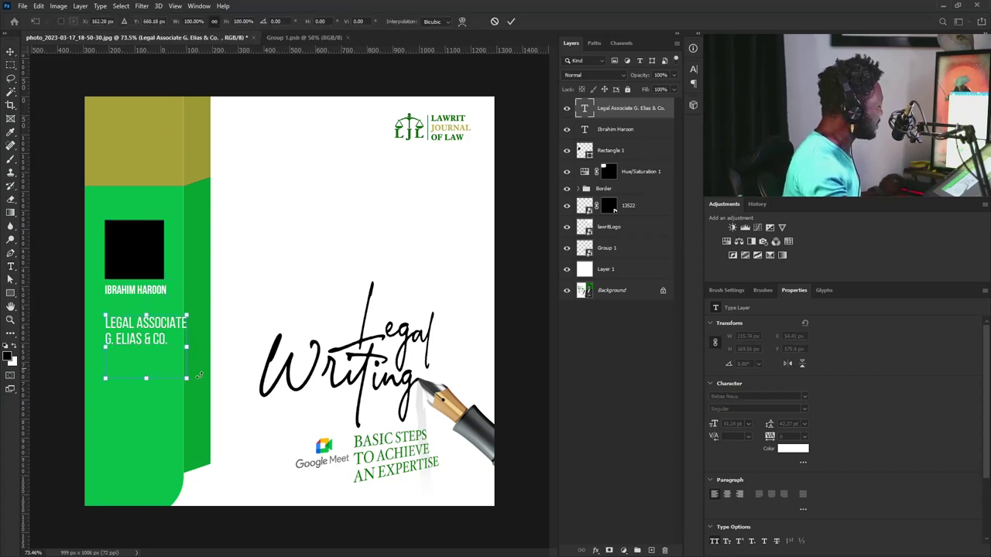
{"action": "left_click_drag", "start_coordinate": [186, 378], "coordinate": [174, 334]}
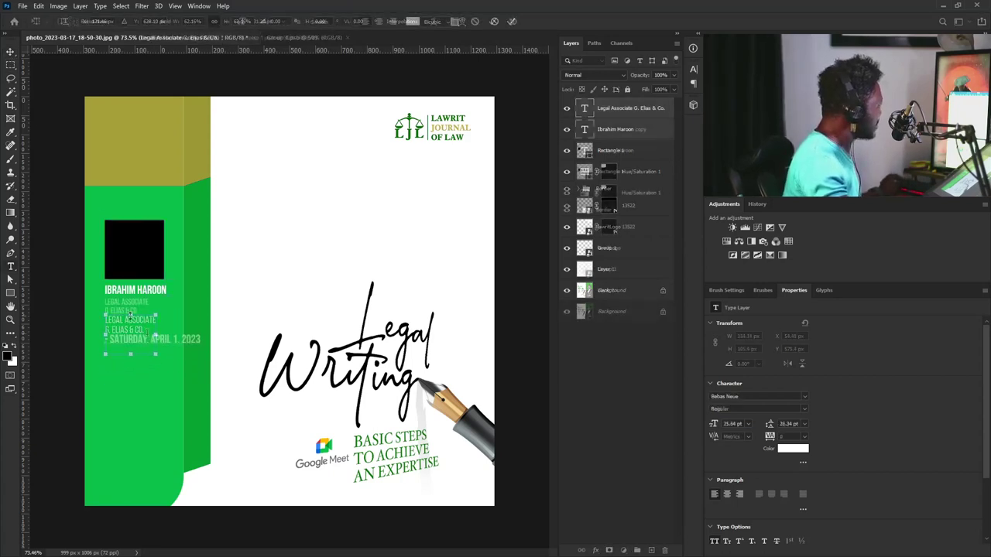
- Make the two-line date 'SATURDAY, APRIL 1, 2023 4:30PM' under the title, then paste the description
{"action": "left_click", "coordinate": [146, 338]}
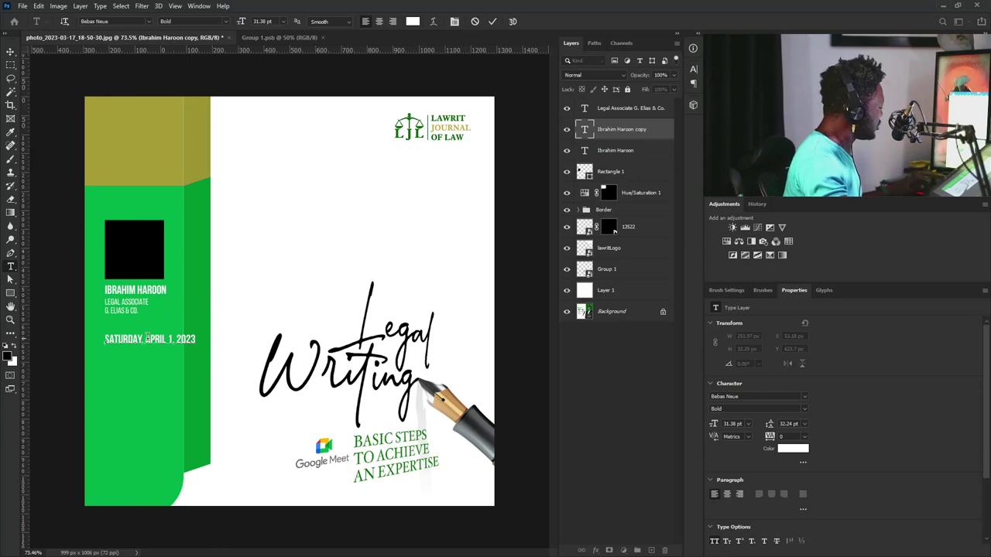
{"action": "key", "text": "Return"}
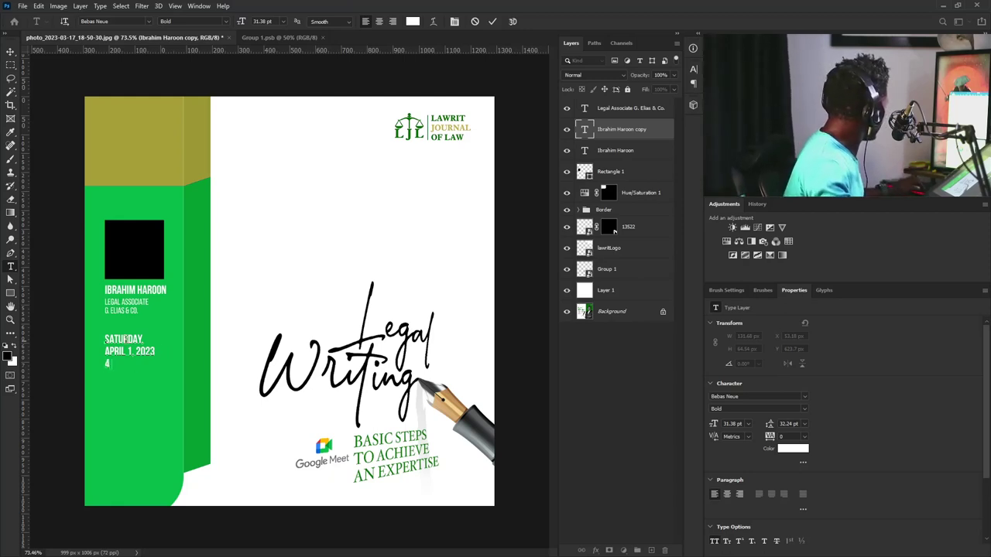
{"action": "type", "text": "0PM"}
{"action": "key", "text": "ctrl+Return"}
{"action": "key", "text": "v"}
{"action": "mouse_move", "coordinate": [113, 364]}
{"action": "left_mouse_down"}
{"action": "mouse_move", "coordinate": [113, 345]}
{"action": "mouse_move", "coordinate": [113, 355]}
{"action": "left_mouse_up"}
{"action": "key", "text": "Up"}
{"action": "key", "text": "Up"}
{"action": "key", "text": "Up"}
{"action": "key", "text": "Up"}
{"action": "key", "text": "Up"}
{"action": "key", "text": "Up"}
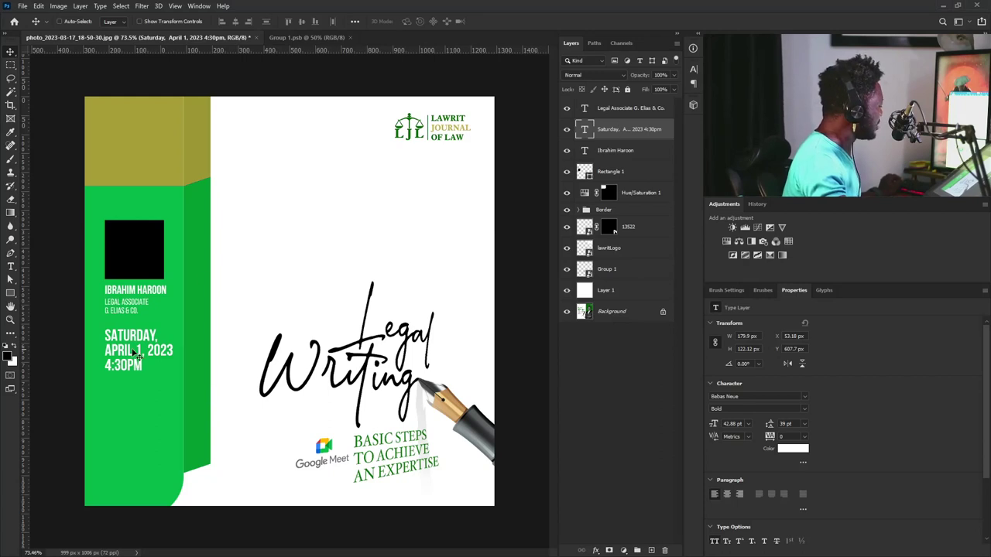
{"action": "type", "text": "This is an opportunity to learn what it takes to achieve an expertise at legal writing."}
- Scale the description paragraph to about 130% under the date, then drop in the portrait photo
{"action": "key", "text": "ctrl+t"}
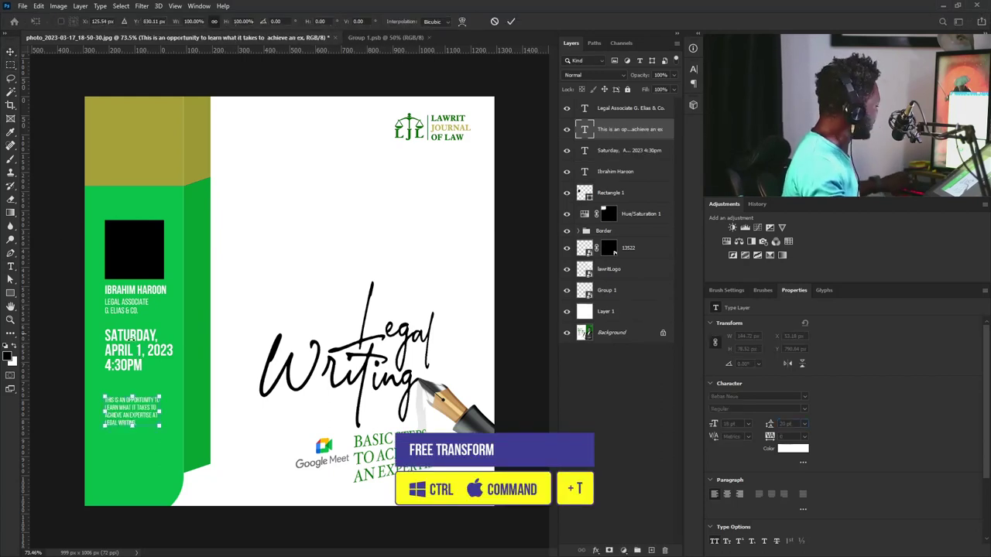
{"action": "left_click_drag", "start_coordinate": [160, 428], "coordinate": [178, 435]}
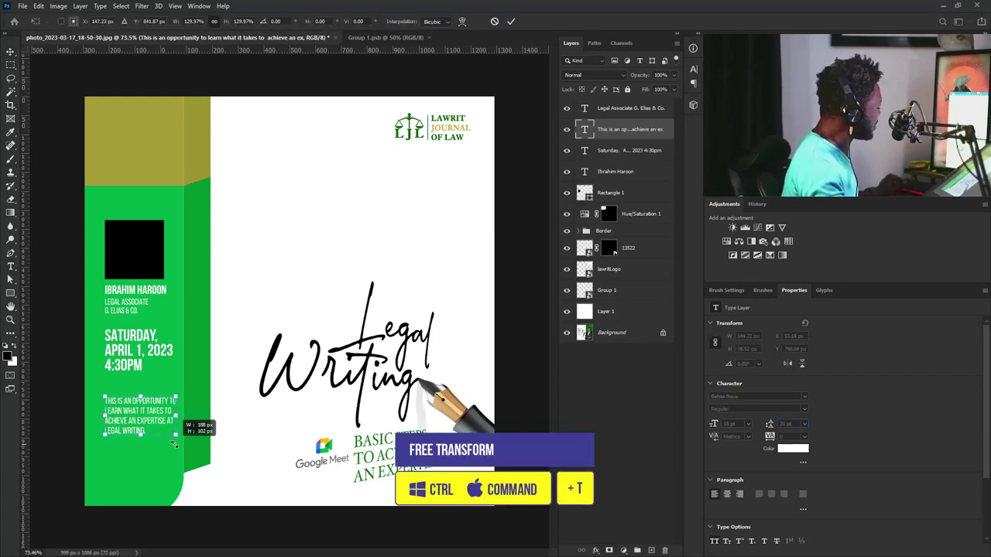
{"action": "key", "text": "Return"}
{"action": "left_click_drag", "start_coordinate": [124, 406], "coordinate": [124, 395]}
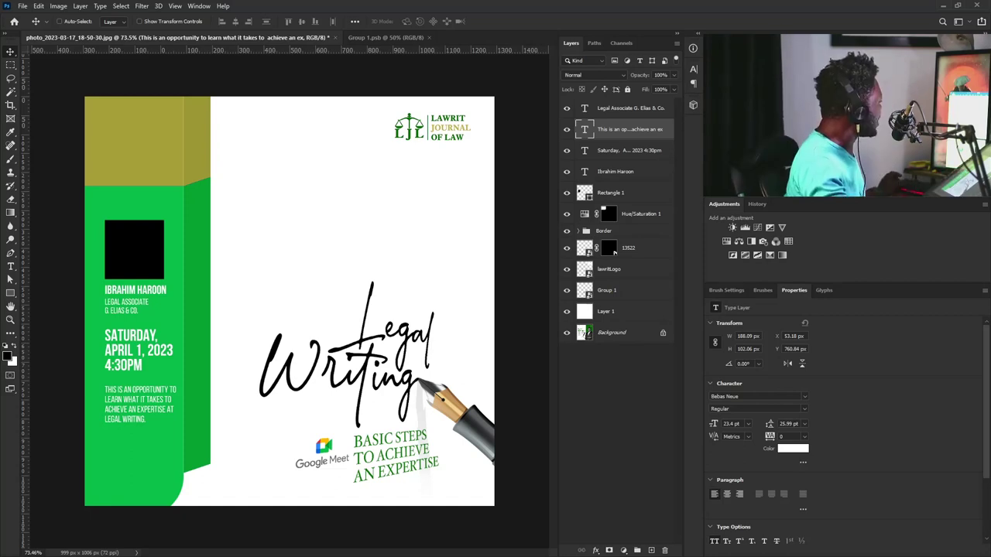
{"action": "left_click_drag", "start_coordinate": [200, 289], "coordinate": [194, 284]}
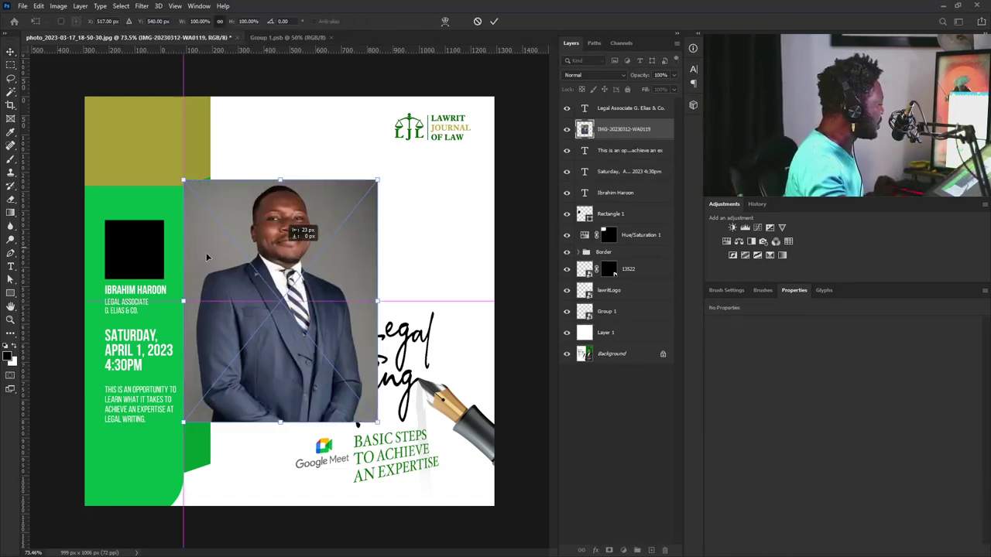
- Place the portrait over the spine, move its layer below the name, and clip it to Rectangle 1
{"action": "left_click_drag", "start_coordinate": [296, 249], "coordinate": [152, 247]}
{"action": "key", "text": "Return"}
{"action": "left_click_drag", "start_coordinate": [620, 130], "coordinate": [627, 207]}
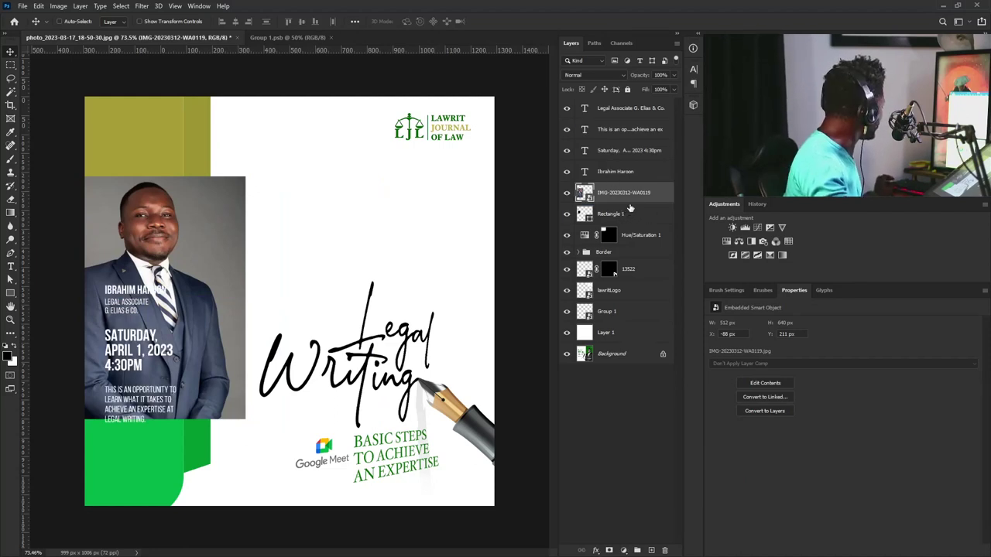
{"action": "left_click_drag", "start_coordinate": [637, 202], "coordinate": [635, 199]}
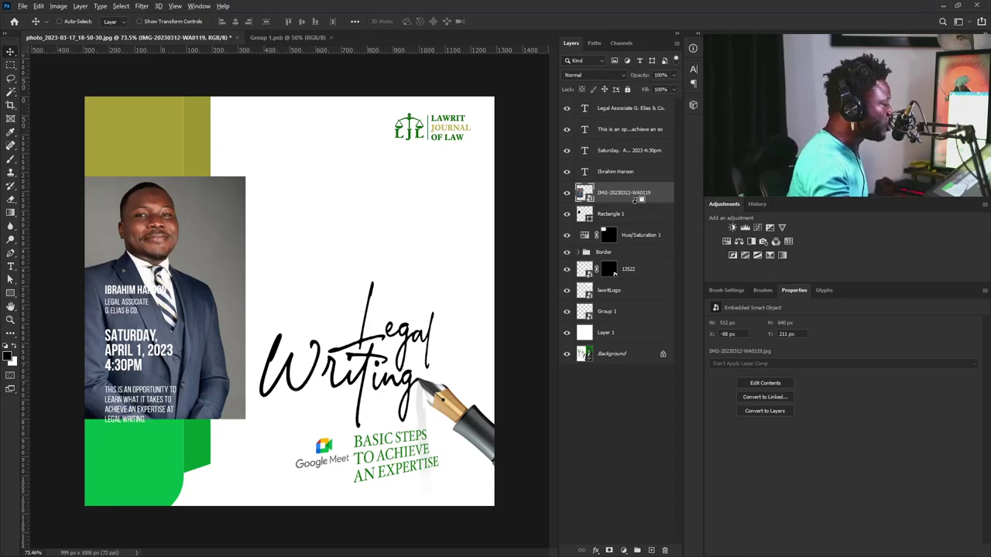
{"action": "left_click_drag", "start_coordinate": [636, 200], "coordinate": [631, 203]}
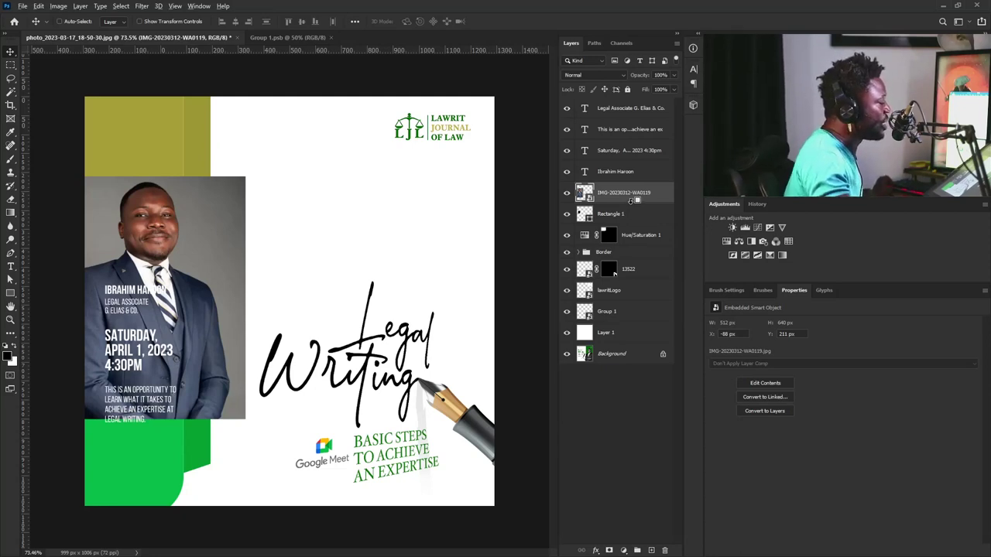
{"action": "left_click", "coordinate": [631, 200], "text": "alt"}
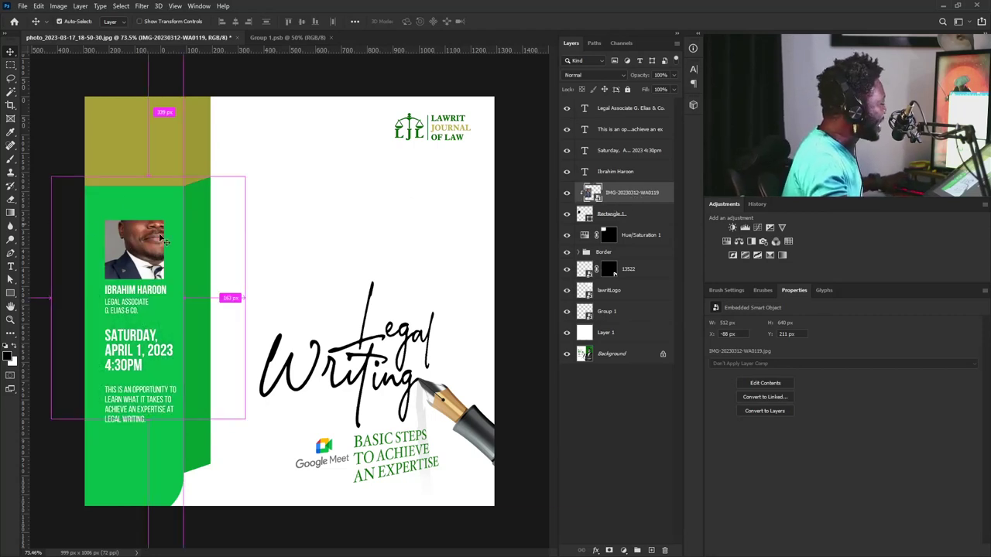
- Scale the clipped portrait to about 56% and position it above the name text
{"action": "key", "text": "t"}
{"action": "key", "text": "v"}
{"action": "key", "text": "ctrl+t"}
{"action": "left_click_drag", "start_coordinate": [248, 178], "coordinate": [193, 195]}
{"action": "left_click_drag", "start_coordinate": [144, 223], "coordinate": [153, 252]}
{"action": "key", "text": "Return"}
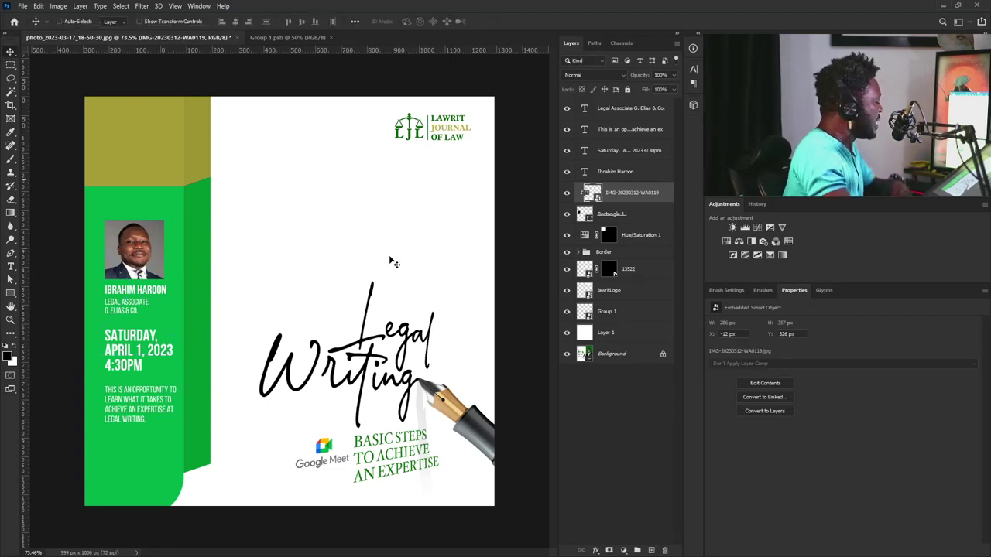
- Add a Black & White adjustment clipped to the portrait, with Reds 81 and Yellows 97
{"action": "left_click", "coordinate": [751, 242]}
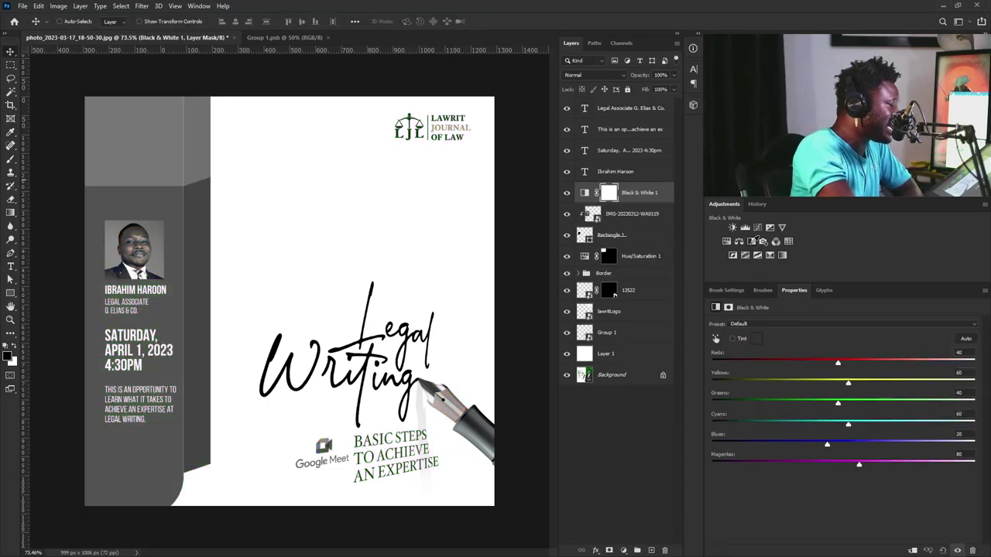
{"action": "left_click", "coordinate": [912, 551]}
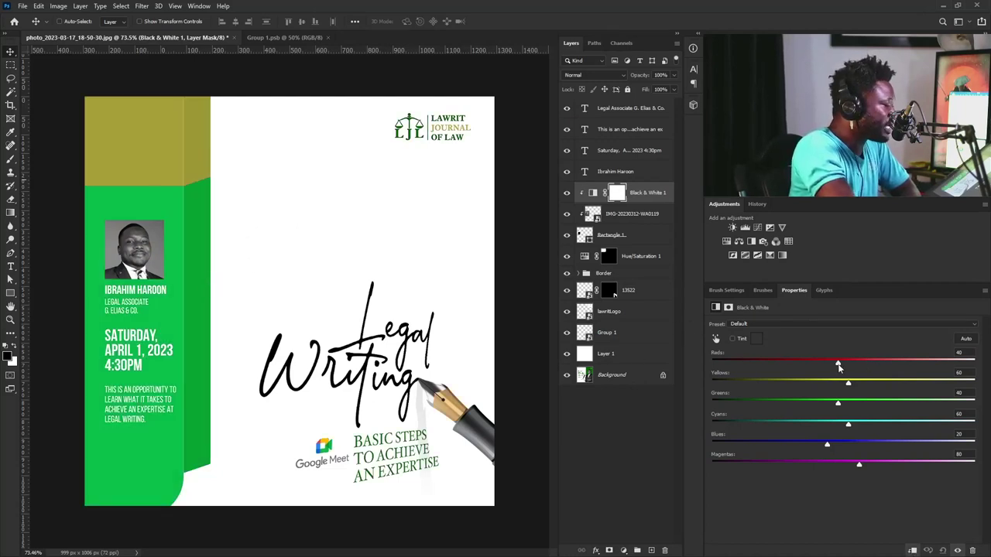
{"action": "left_click_drag", "start_coordinate": [840, 364], "coordinate": [869, 383]}
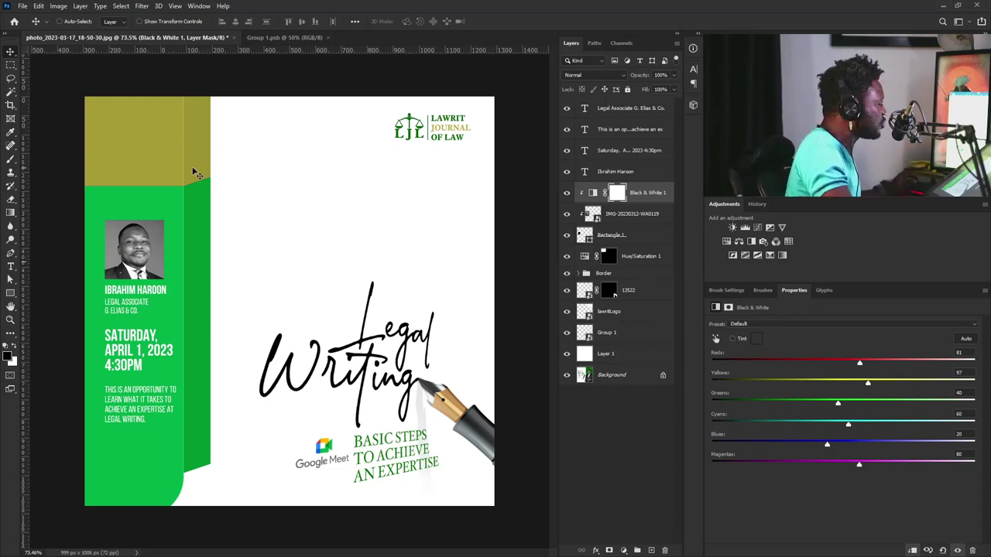
- Duplicate the name text layer and retype the copy as the letter 'B'
{"action": "left_click", "coordinate": [624, 172]}
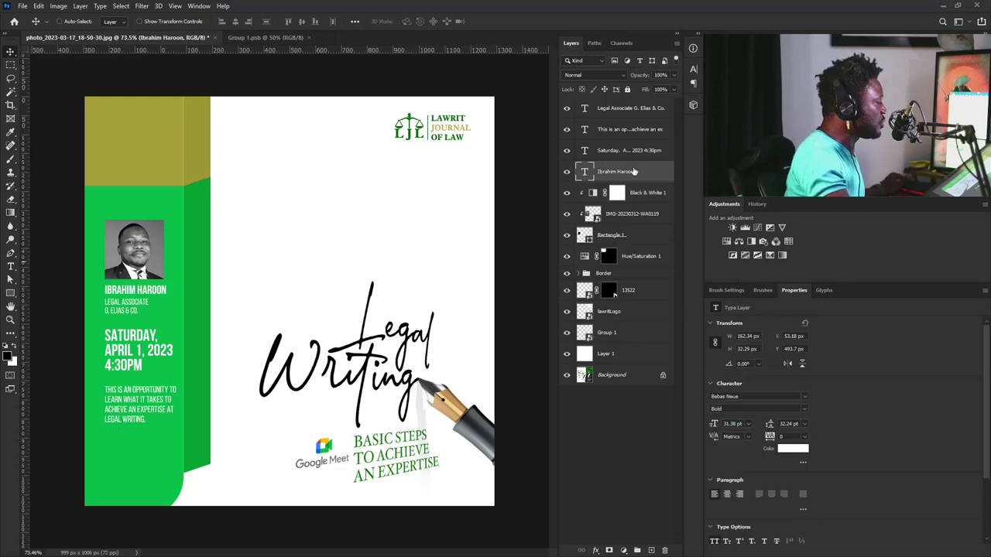
{"action": "left_click_drag", "start_coordinate": [624, 172], "coordinate": [652, 550]}
{"action": "left_click_drag", "start_coordinate": [235, 375], "coordinate": [344, 238]}
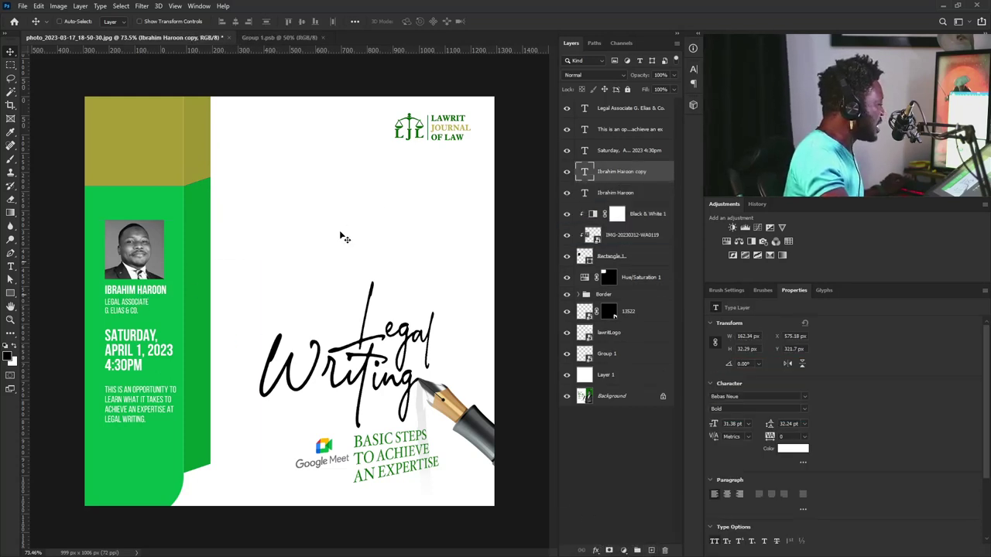
{"action": "double_click", "coordinate": [586, 172]}
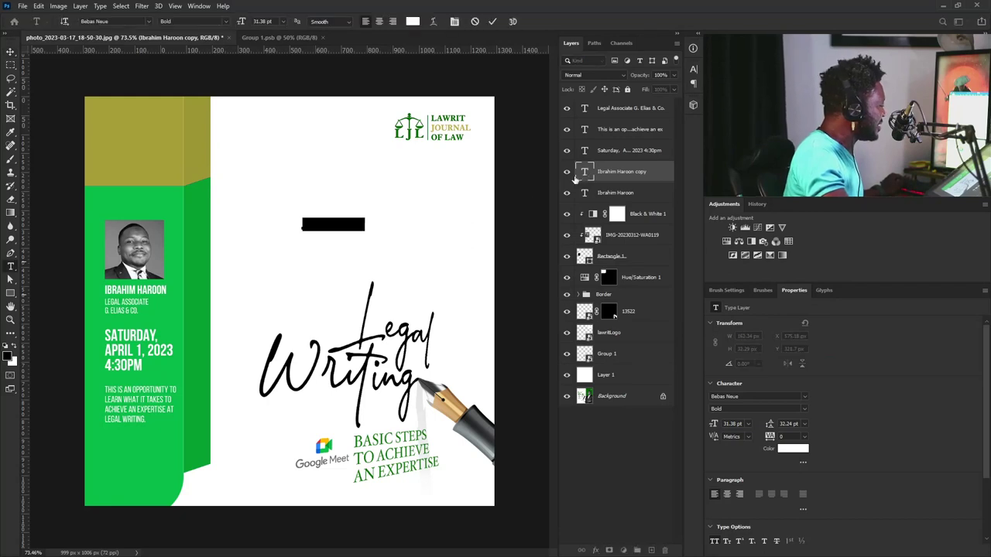
{"action": "type", "text": "B"}
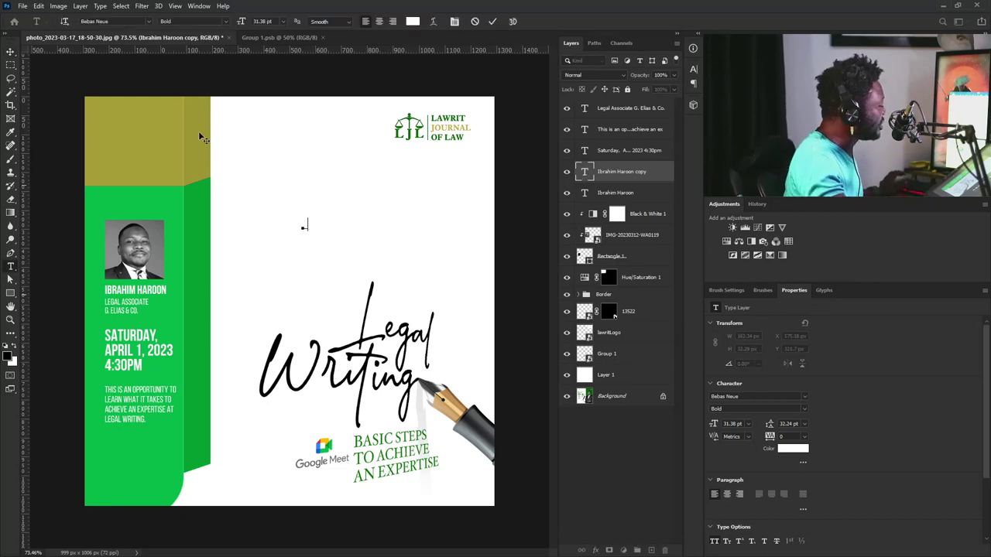
{"action": "left_click", "coordinate": [11, 51]}
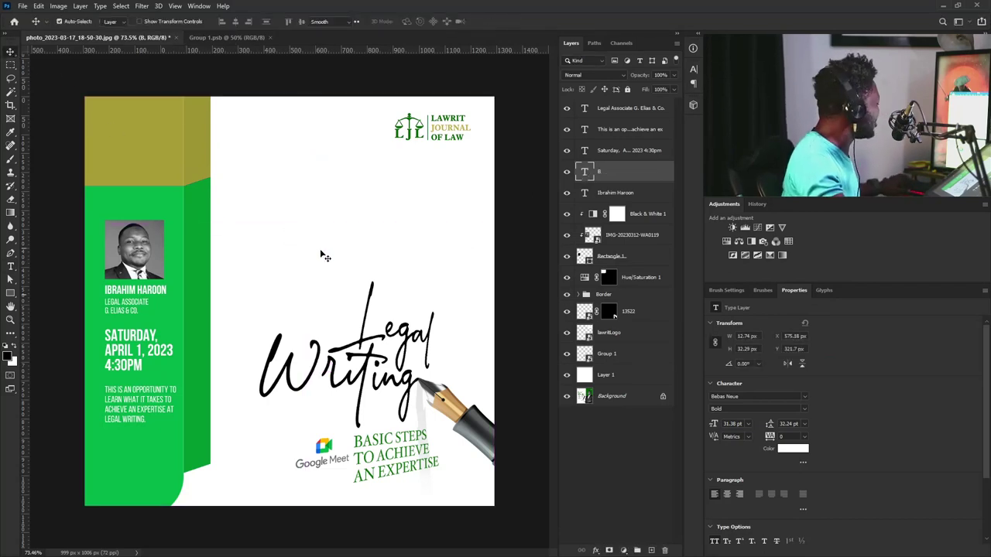
{"action": "key", "text": "t"}
{"action": "left_click", "coordinate": [11, 52]}
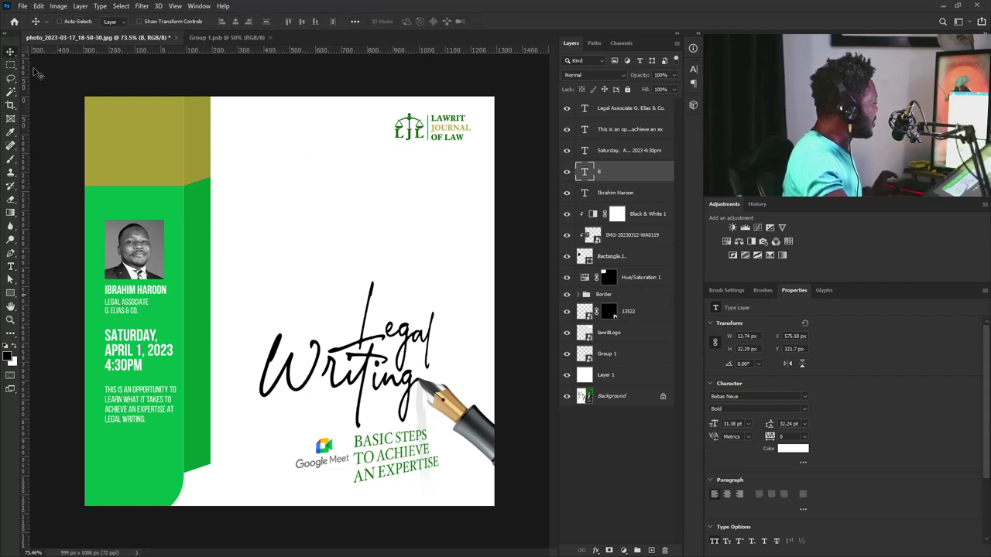
- Enlarge the B into a giant letter over the top of the green spine
{"action": "key", "text": "ctrl+t"}
{"action": "left_click_drag", "start_coordinate": [308, 230], "coordinate": [442, 374]}
{"action": "key", "text": "Return"}
{"action": "left_click_drag", "start_coordinate": [377, 332], "coordinate": [182, 159]}
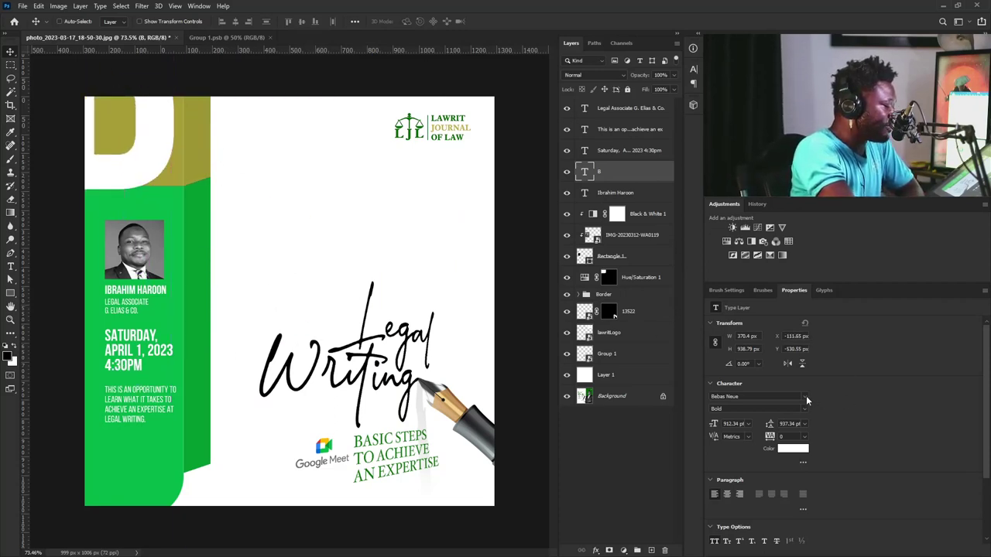
{"action": "mouse_move", "coordinate": [150, 146]}
{"action": "left_mouse_down"}
{"action": "mouse_move", "coordinate": [175, 254]}
{"action": "mouse_move", "coordinate": [173, 313]}
{"action": "mouse_move", "coordinate": [178, 159]}
{"action": "mouse_move", "coordinate": [154, 150]}
{"action": "mouse_move", "coordinate": [155, 160]}
{"action": "left_mouse_up"}
- Lower the giant B's fill to near zero and set its opacity to 8%
{"action": "left_click", "coordinate": [673, 90]}
{"action": "left_click_drag", "start_coordinate": [636, 89], "coordinate": [629, 90]}
{"action": "left_click_drag", "start_coordinate": [116, 151], "coordinate": [117, 162]}
{"action": "left_click", "coordinate": [675, 75]}
{"action": "left_click_drag", "start_coordinate": [631, 90], "coordinate": [631, 90]}
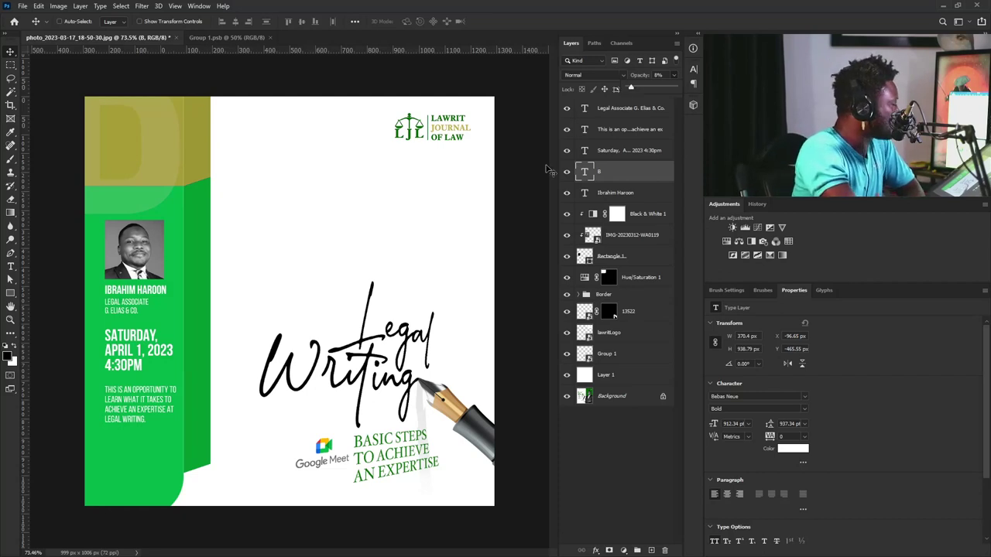
{"action": "left_click", "coordinate": [631, 172]}
- Duplicate the faint B and place the copy at the bottom of the spine
{"action": "left_click_drag", "start_coordinate": [630, 172], "coordinate": [651, 540]}
{"action": "left_click_drag", "start_coordinate": [154, 110], "coordinate": [139, 464]}
{"action": "left_click_drag", "start_coordinate": [165, 499], "coordinate": [172, 498]}
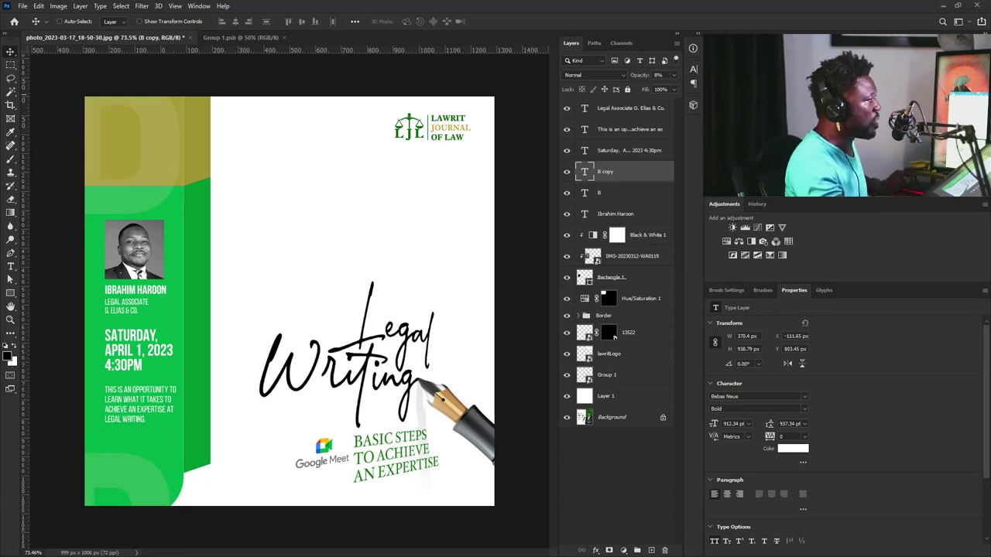
- Group every design layer from the topmost text layer down to Layer 1
{"action": "left_click", "coordinate": [642, 112]}
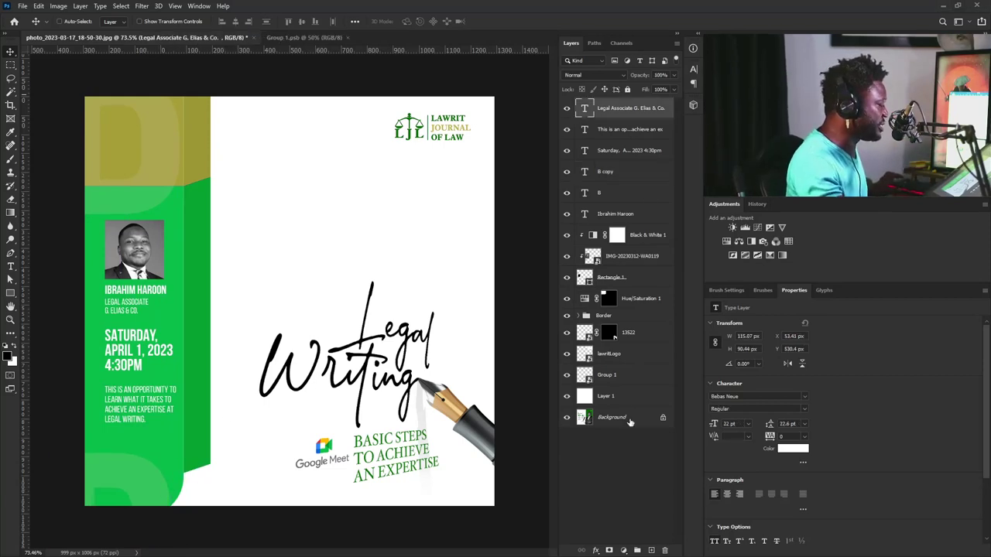
{"action": "left_click", "coordinate": [624, 406], "text": "shift"}
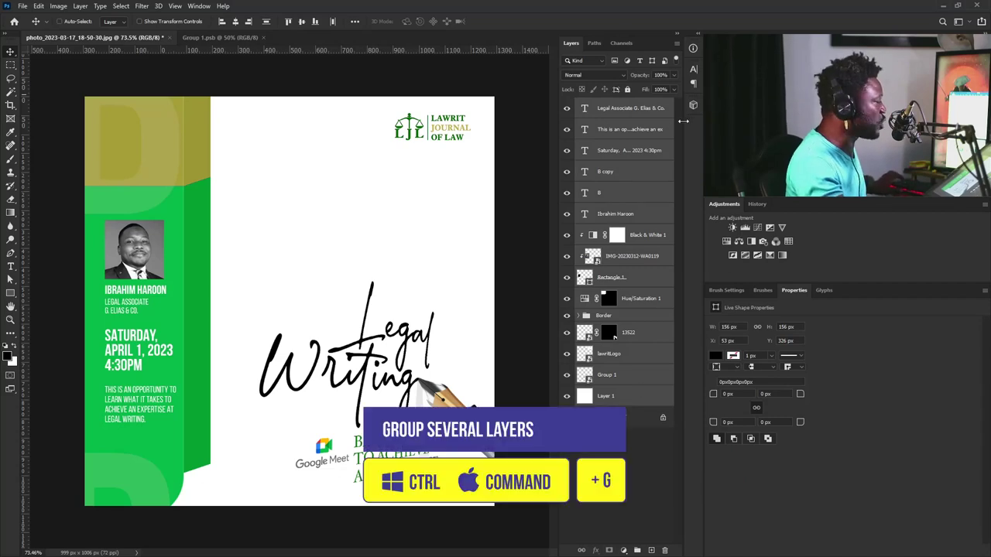
{"action": "key", "text": "ctrl+g"}
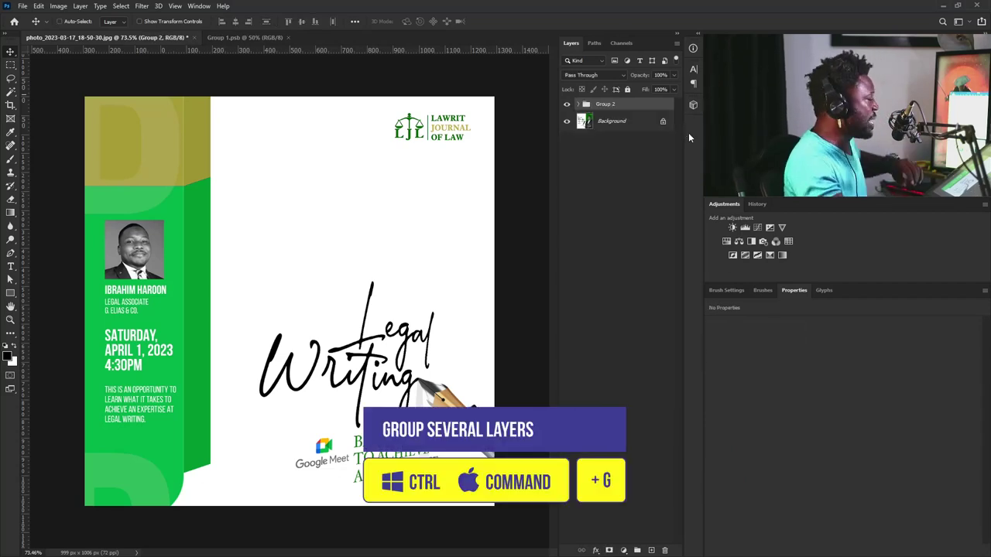
- Rename the group 'after', then hide and reshow it to compare with the original flyer
{"action": "double_click", "coordinate": [608, 106]}
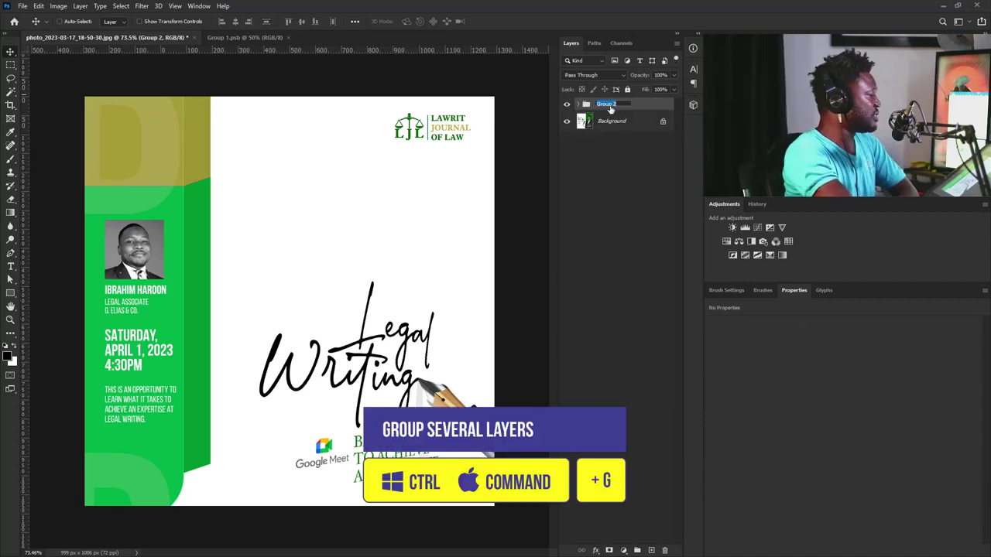
{"action": "type", "text": "after"}
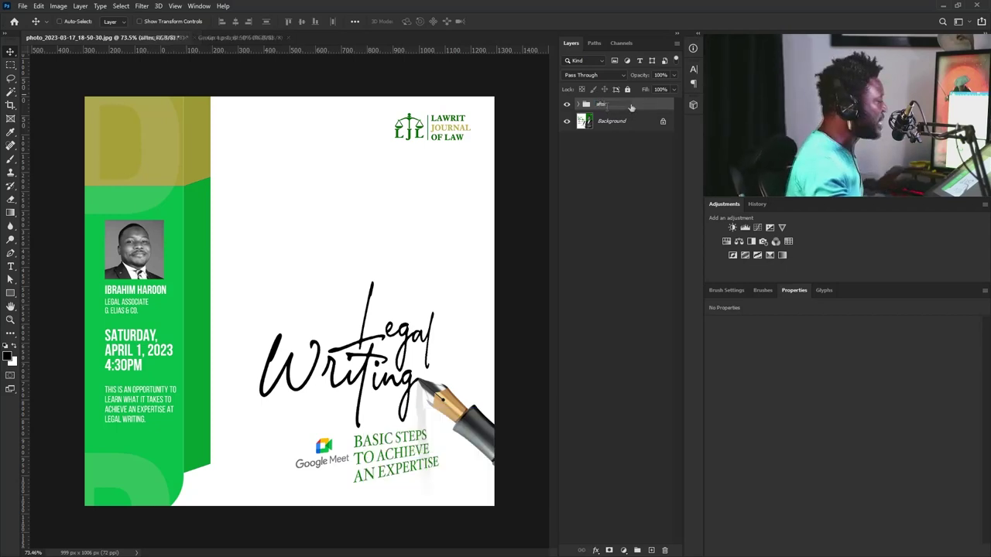
{"action": "key", "text": "Return"}
{"action": "left_click", "coordinate": [568, 103]}
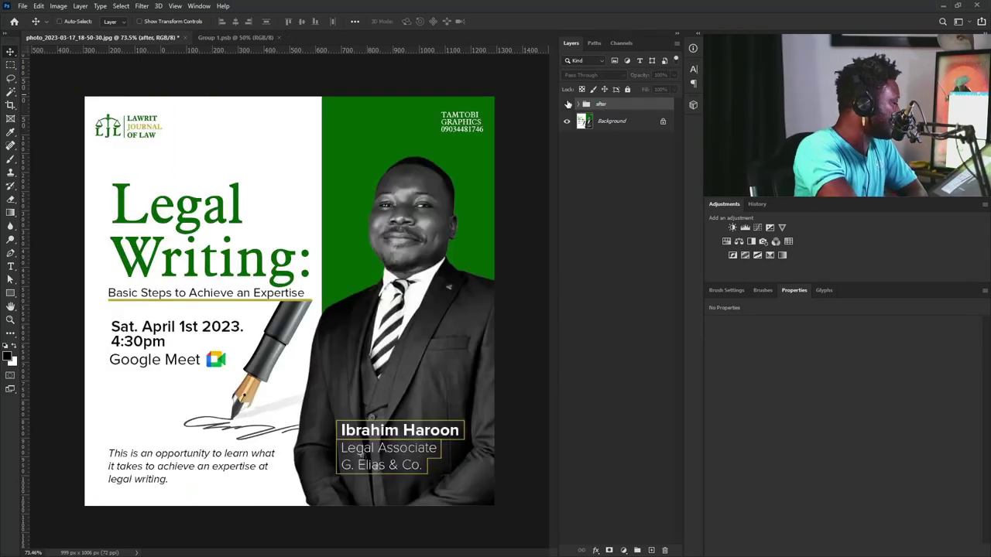
{"action": "left_click", "coordinate": [567, 103]}
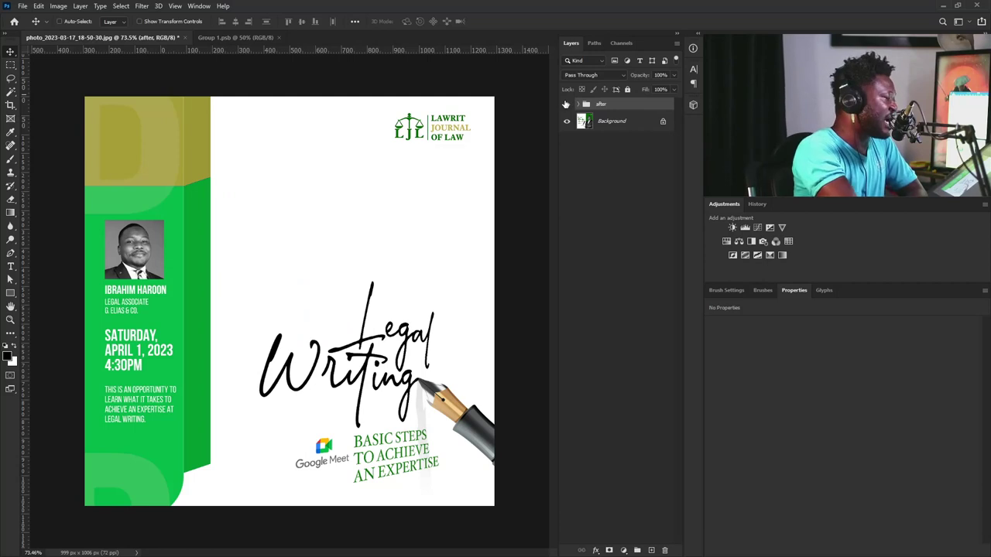